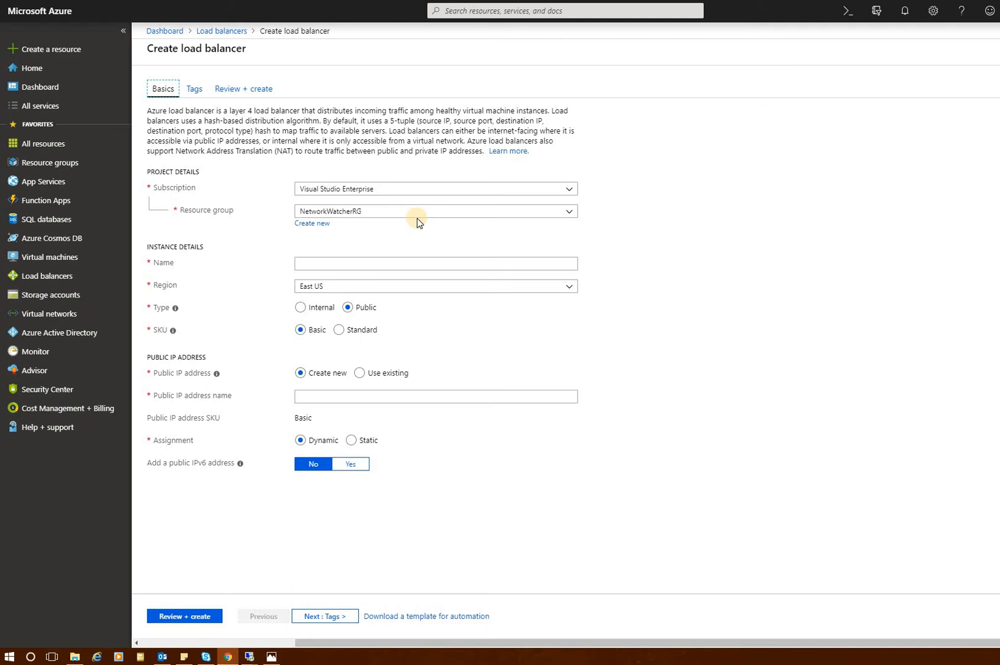
Set the new load balancer's resource group to TBSSQLRG, its name to SQLLB and its type to Internal
click(569, 213)
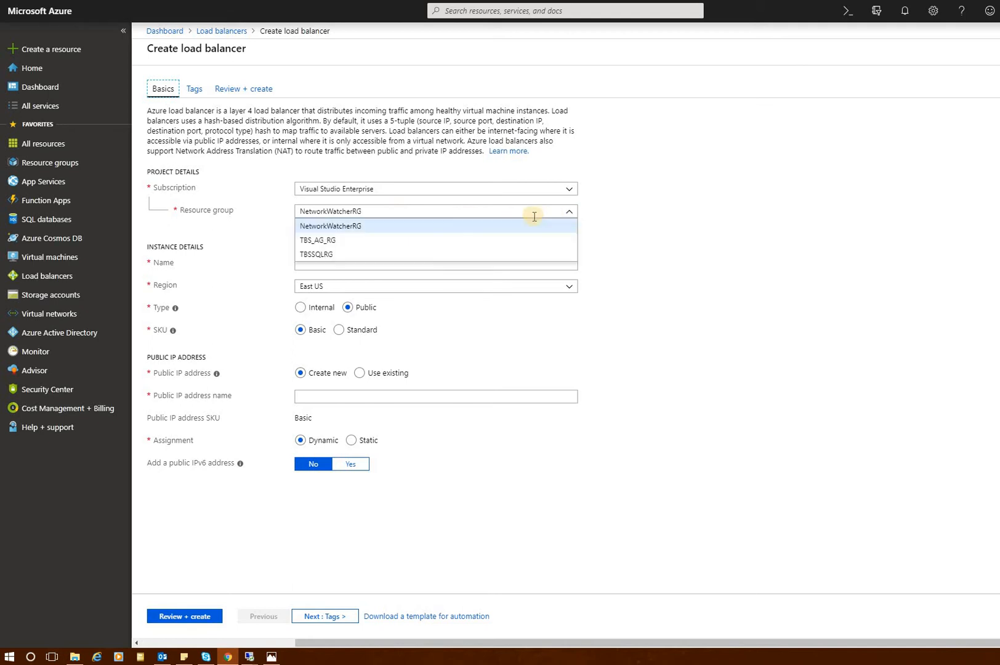
click(321, 255)
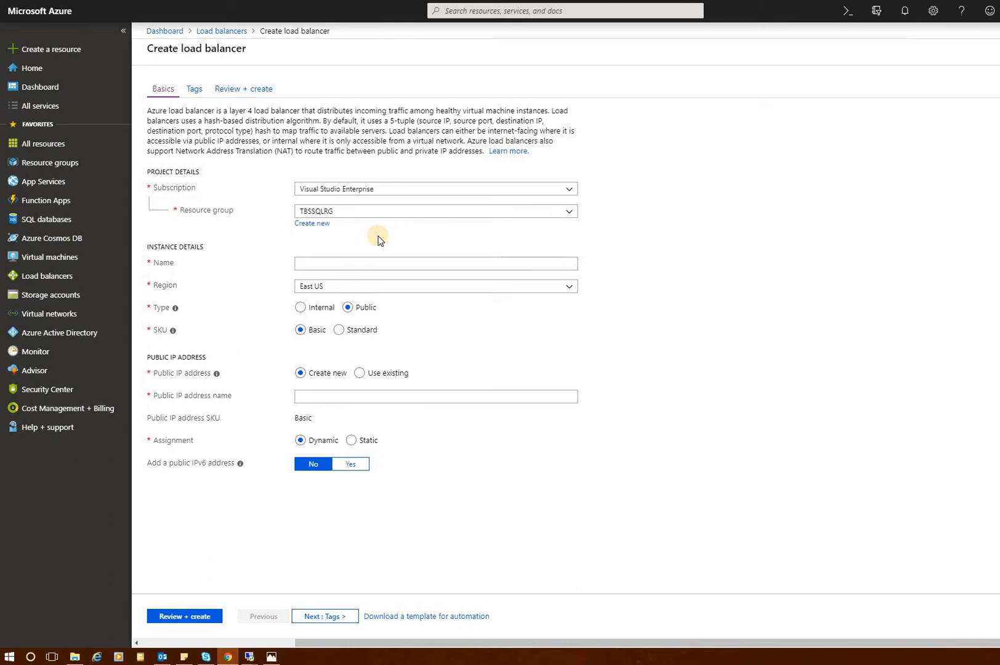
click(434, 271)
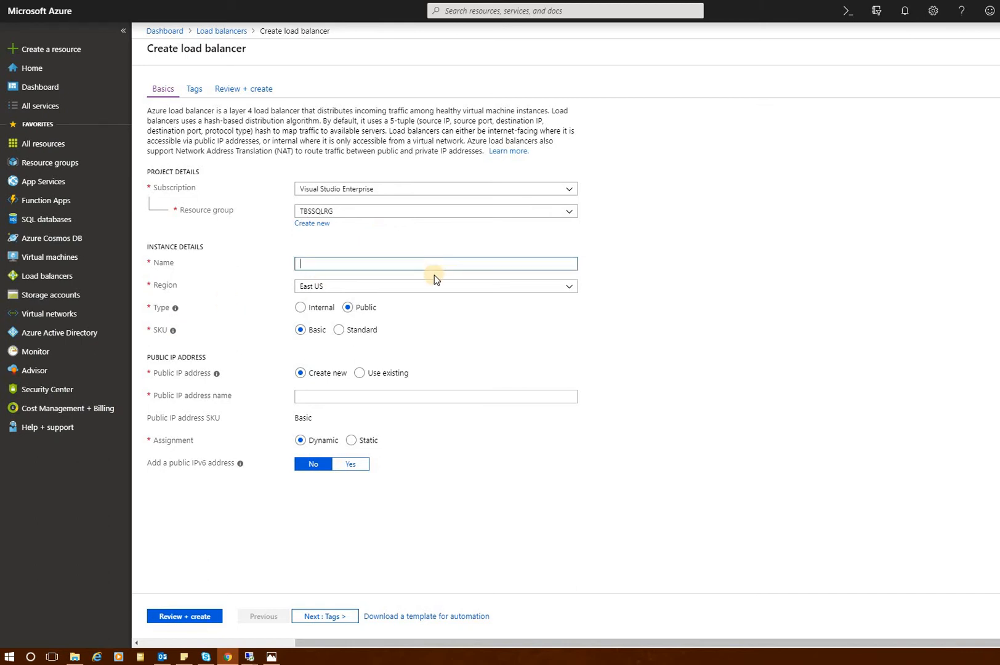
text(SQLLB)
click(300, 308)
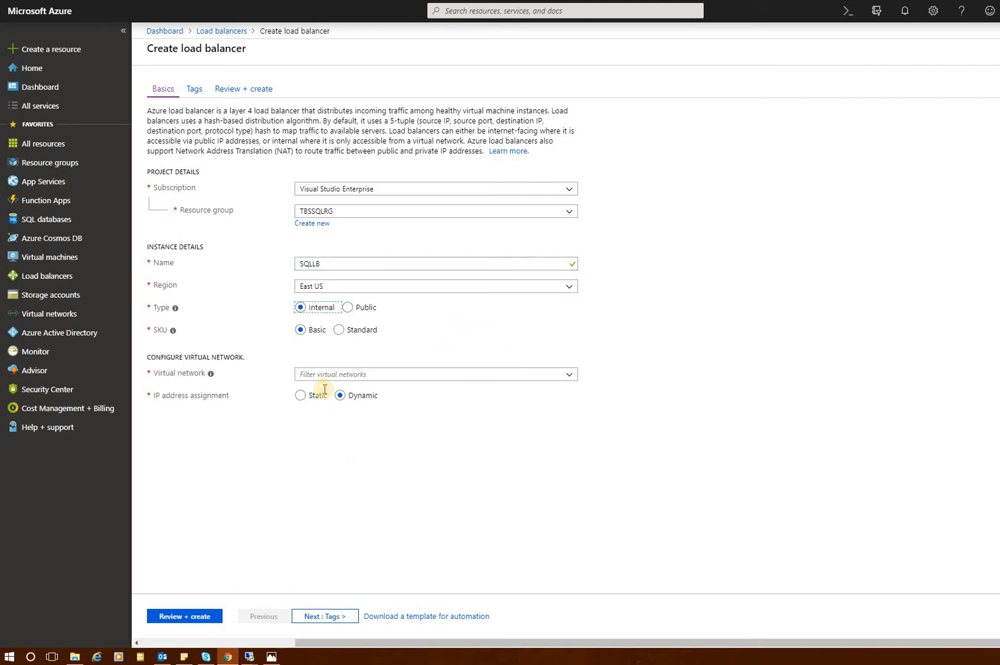
Assign the virtual network TBS_AG_RG-vnet with the default subnet, then validate and create the load balancer
click(570, 376)
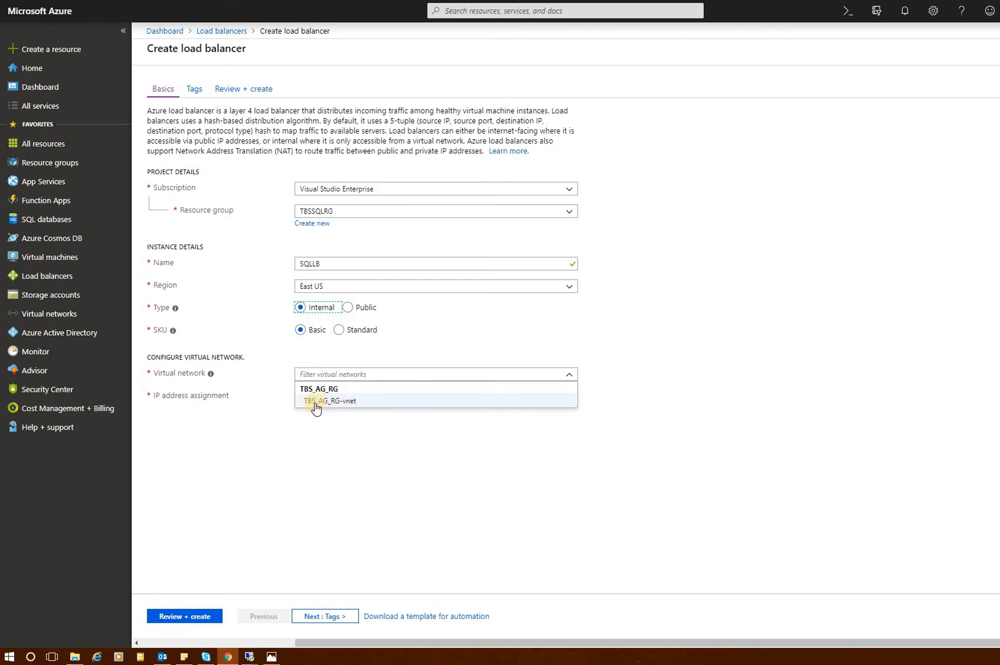
click(368, 399)
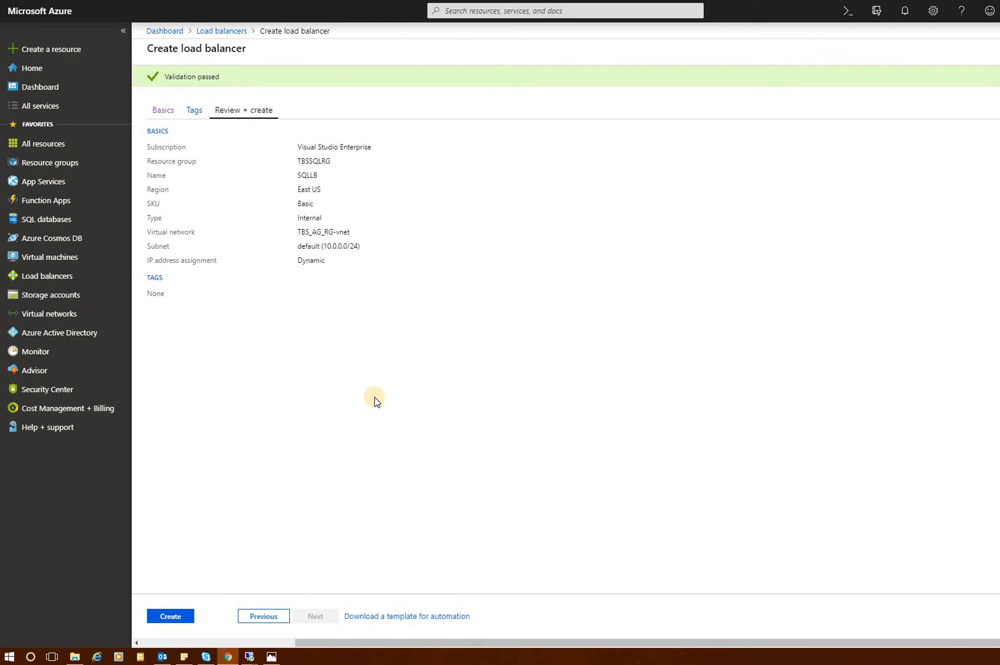
click(178, 619)
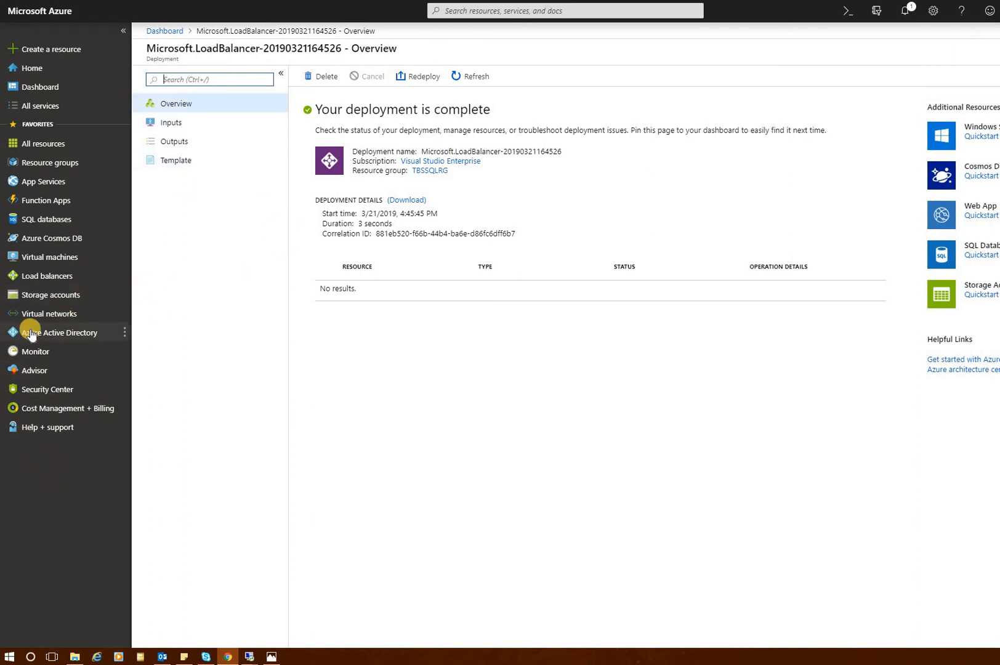
In SQLLB's LoadBalancerFrontEnd configuration, switch the IP assignment to static and set the address to 10.0.0.27
click(61, 282)
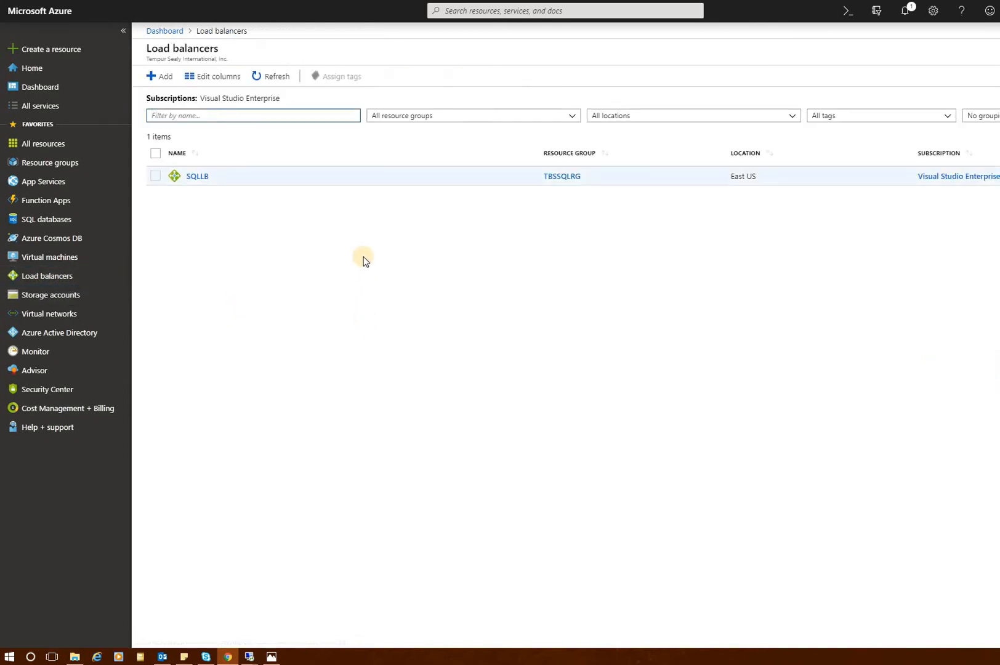
click(199, 179)
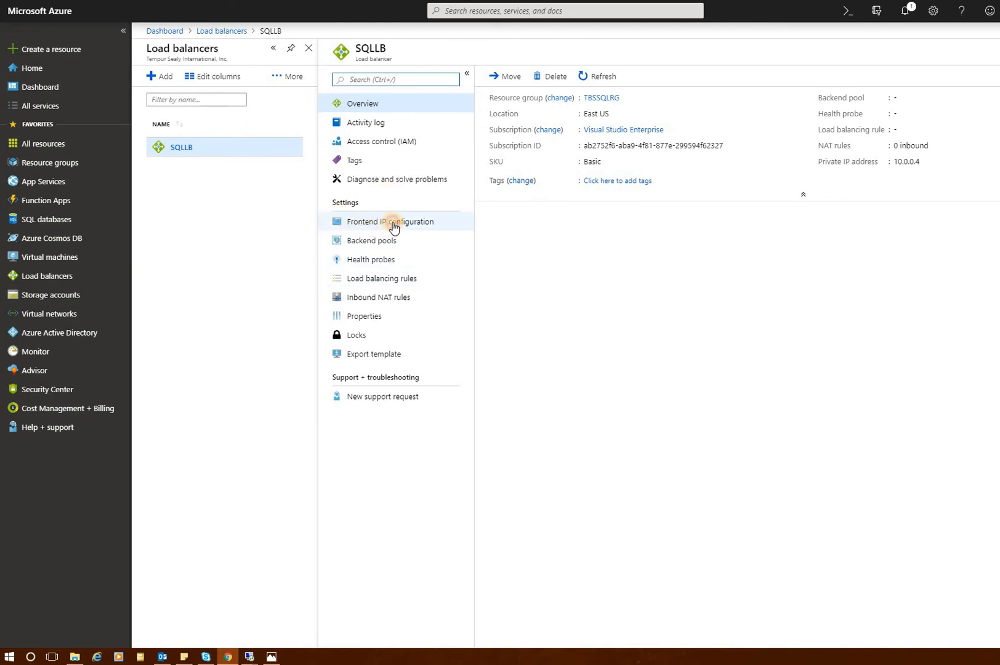
click(393, 225)
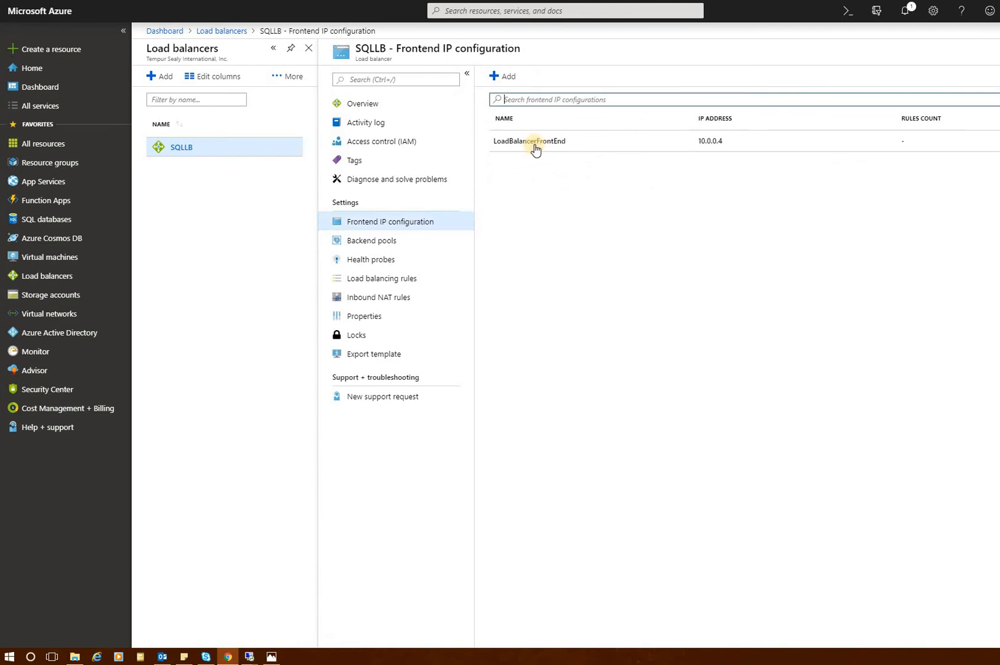
click(534, 146)
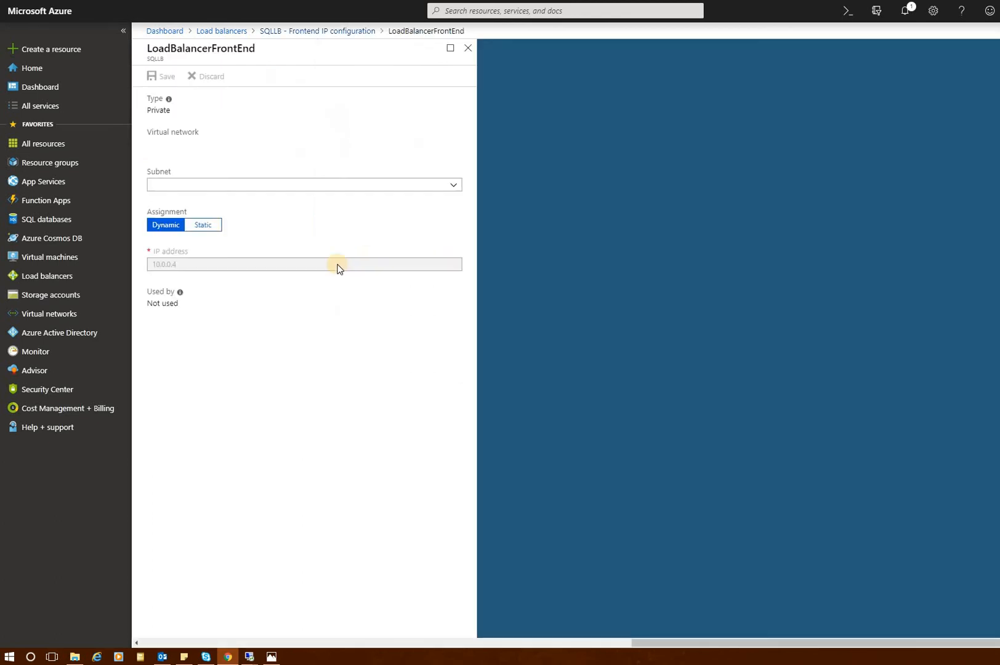
click(203, 226)
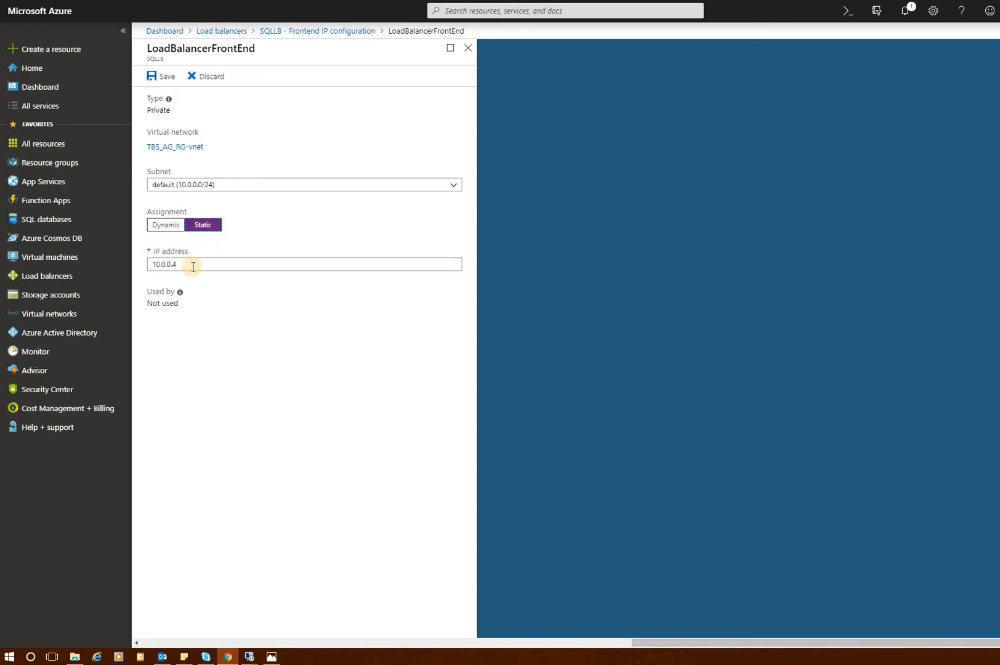
click(193, 265)
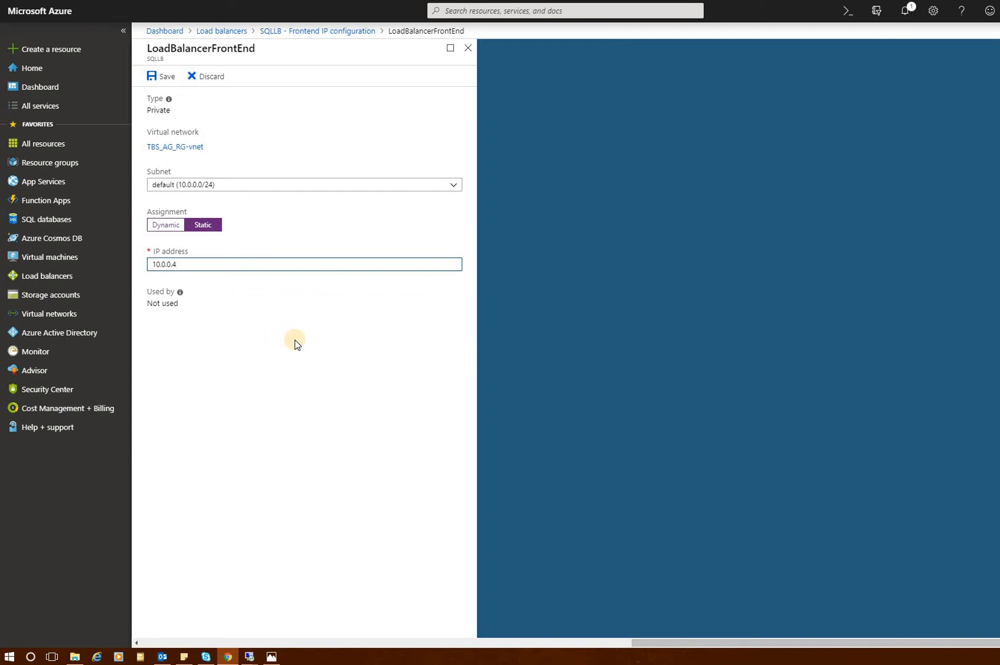
text(27)
Switch to the tbssql02 remote desktop and check the IP address and port in the AZTBSSQLLIST availability group listener's properties
mouse_move(249, 657)
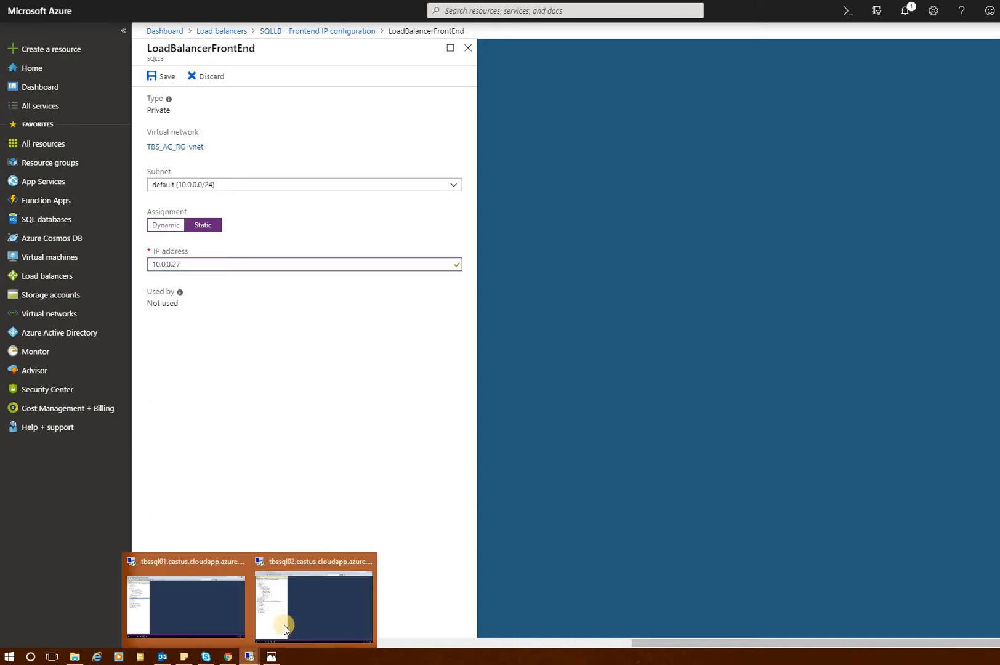
click(285, 613)
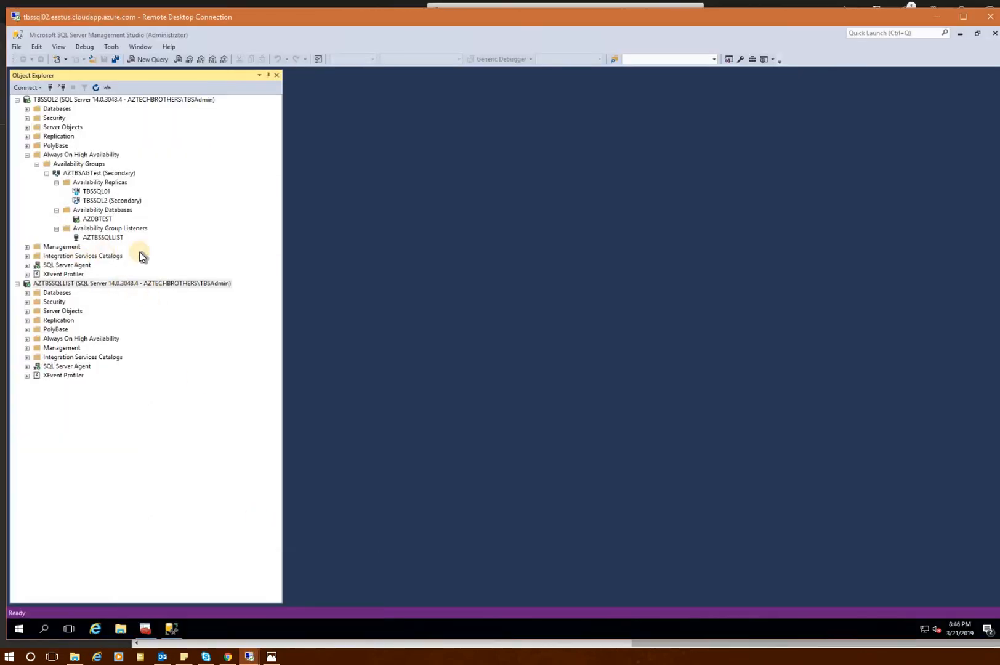
right_click(110, 237)
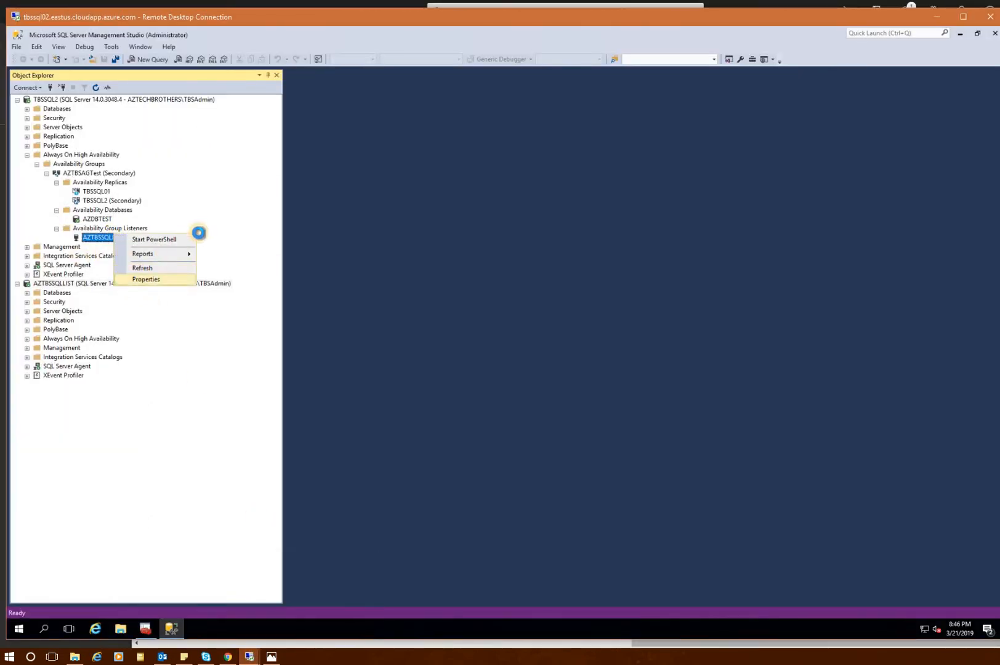
click(277, 230)
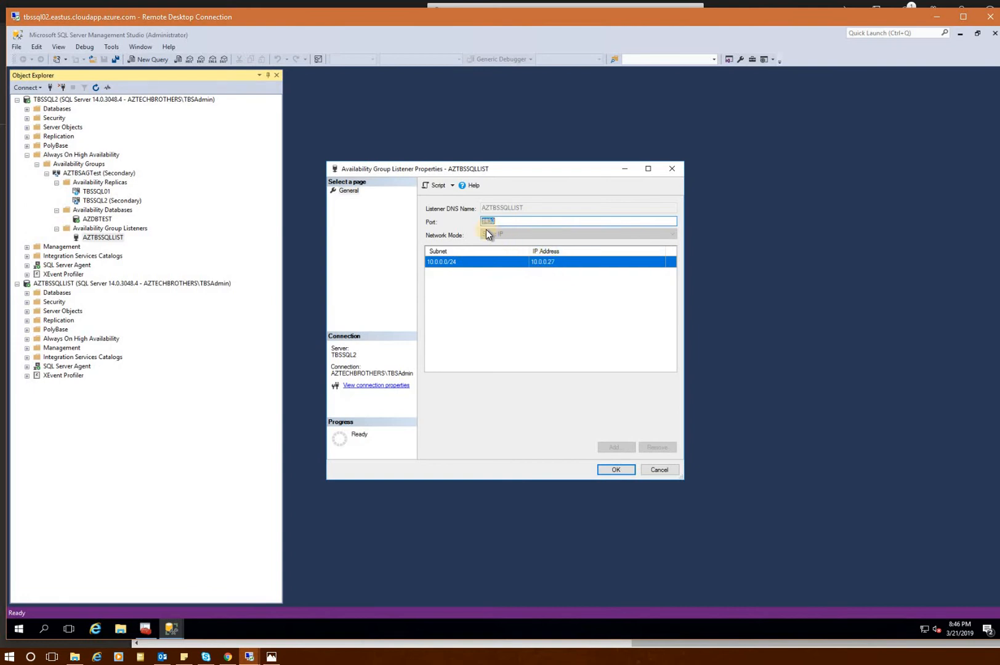
click(661, 470)
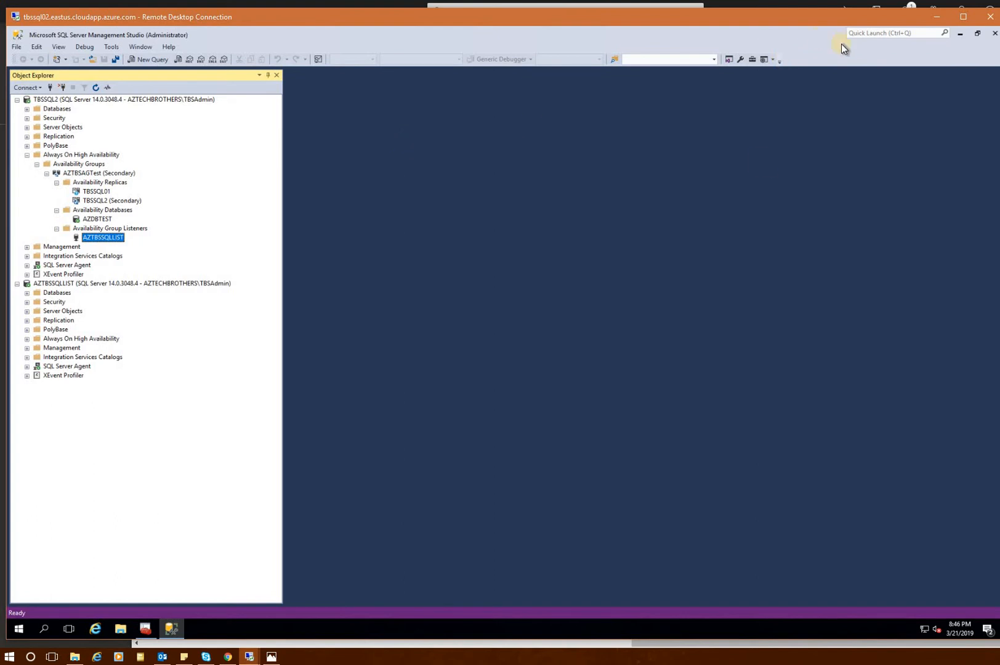
Switch back to the Azure portal, save the frontend IP change and return to the frontend IP configuration list
click(227, 657)
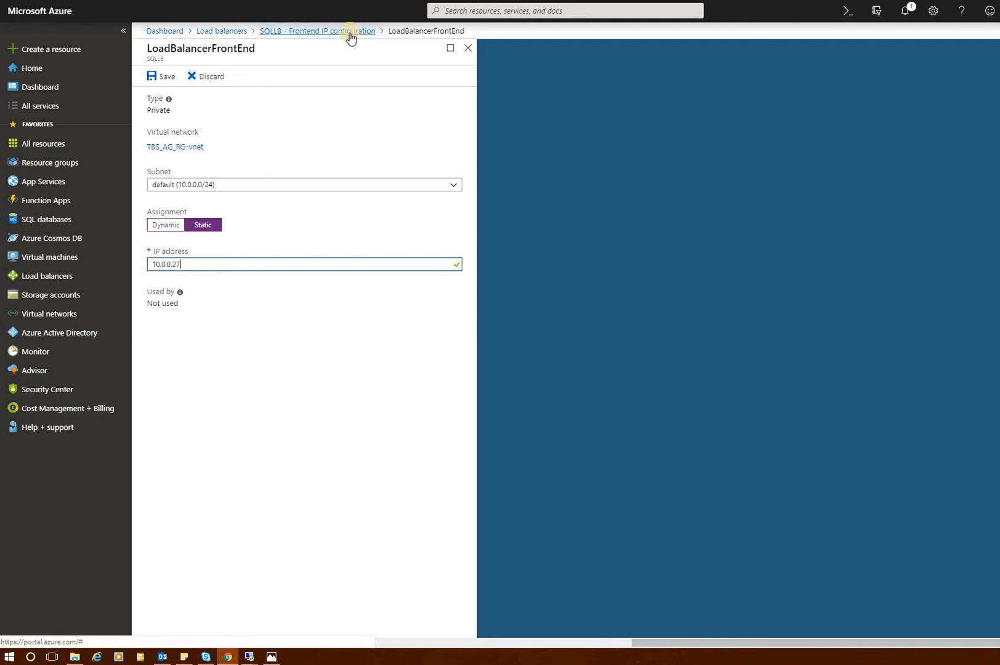
click(166, 76)
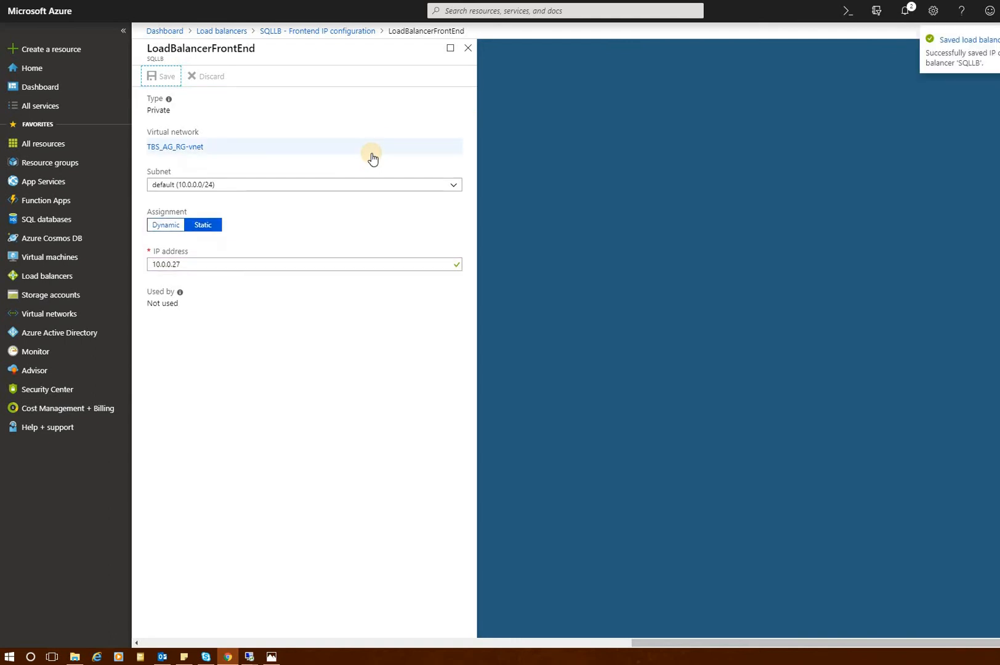
click(345, 32)
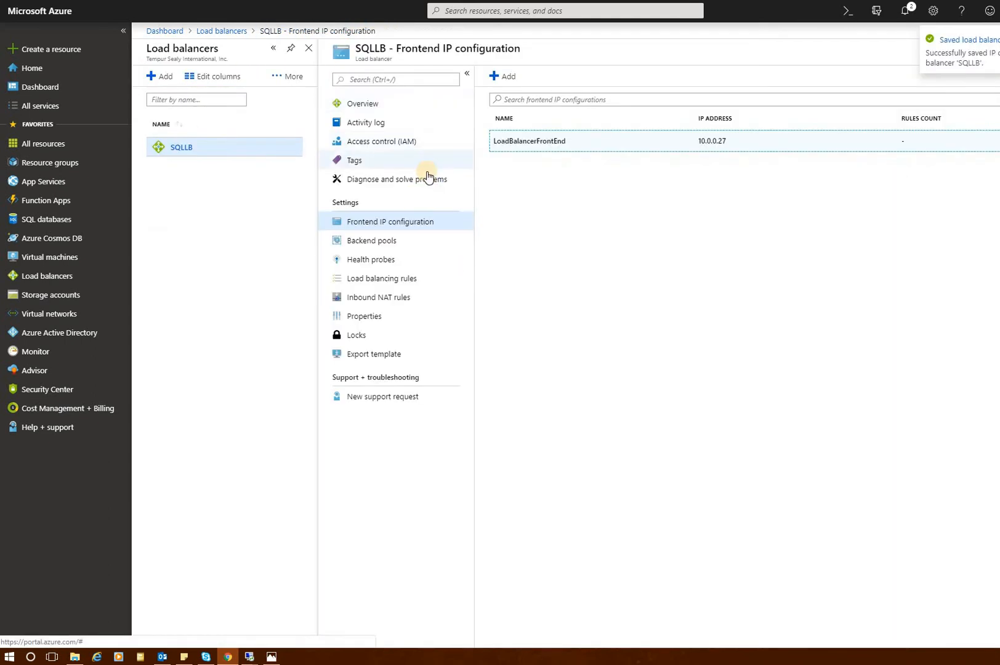
Start a backend pool named SQLBP for SQLLB and associate it with the availability set TBSSQLAS
click(380, 240)
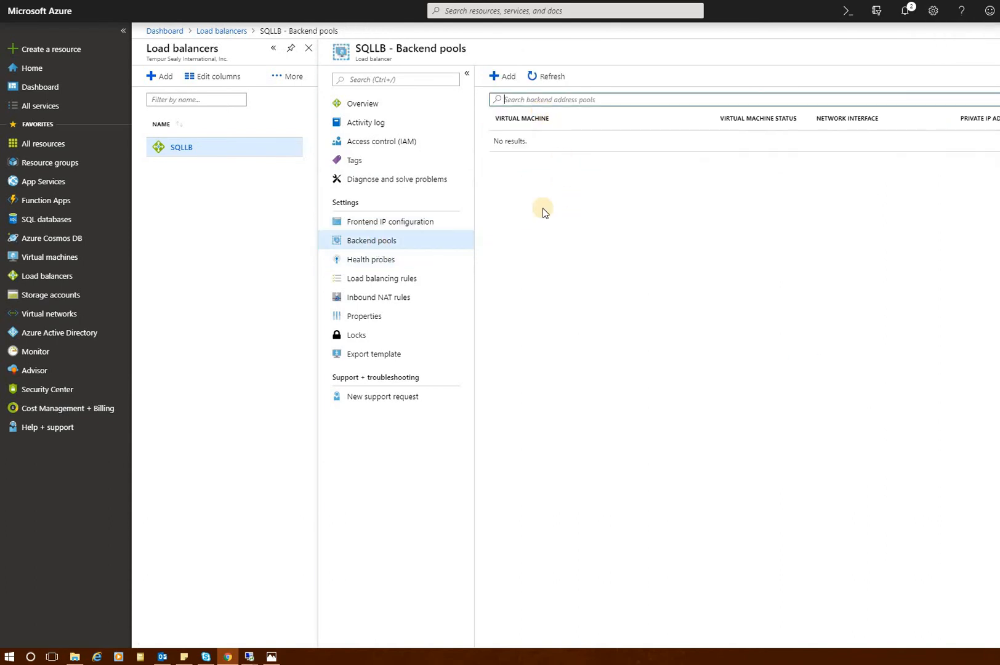
click(507, 79)
click(238, 92)
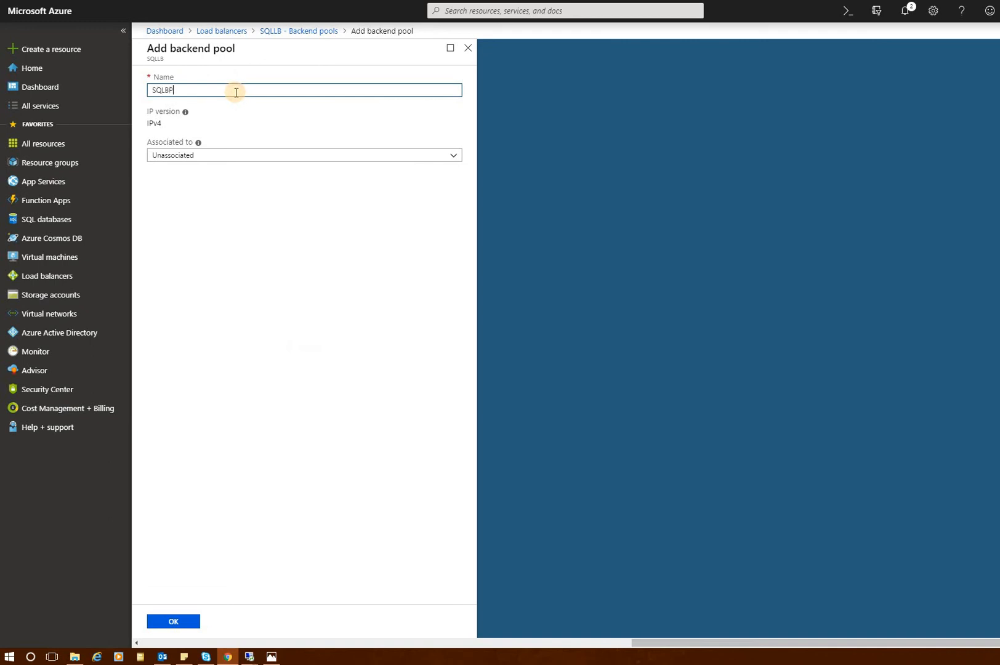
click(258, 161)
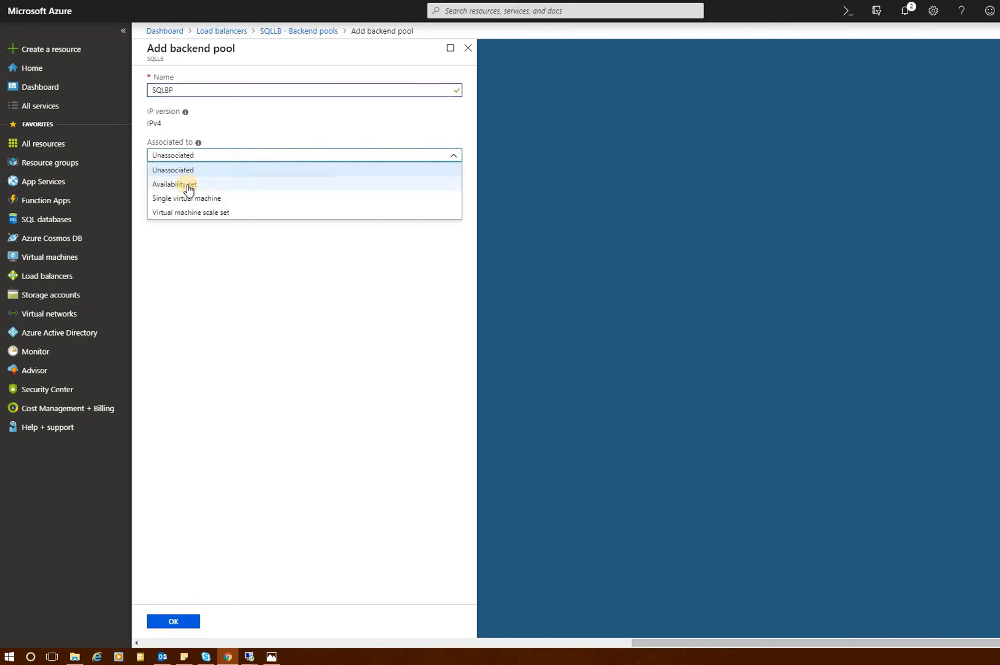
click(188, 185)
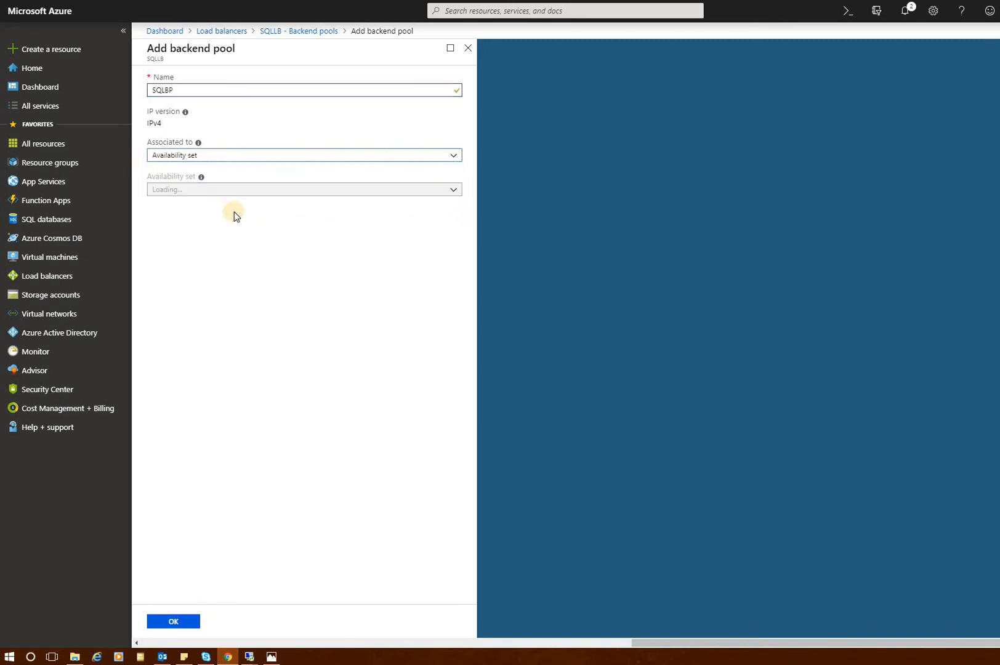
click(188, 191)
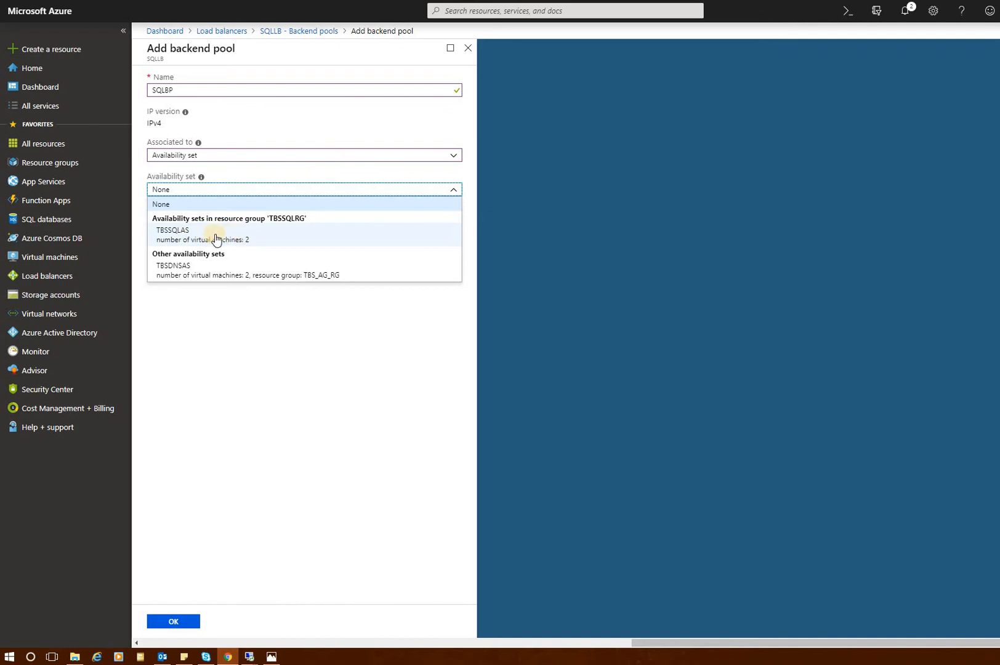
click(196, 237)
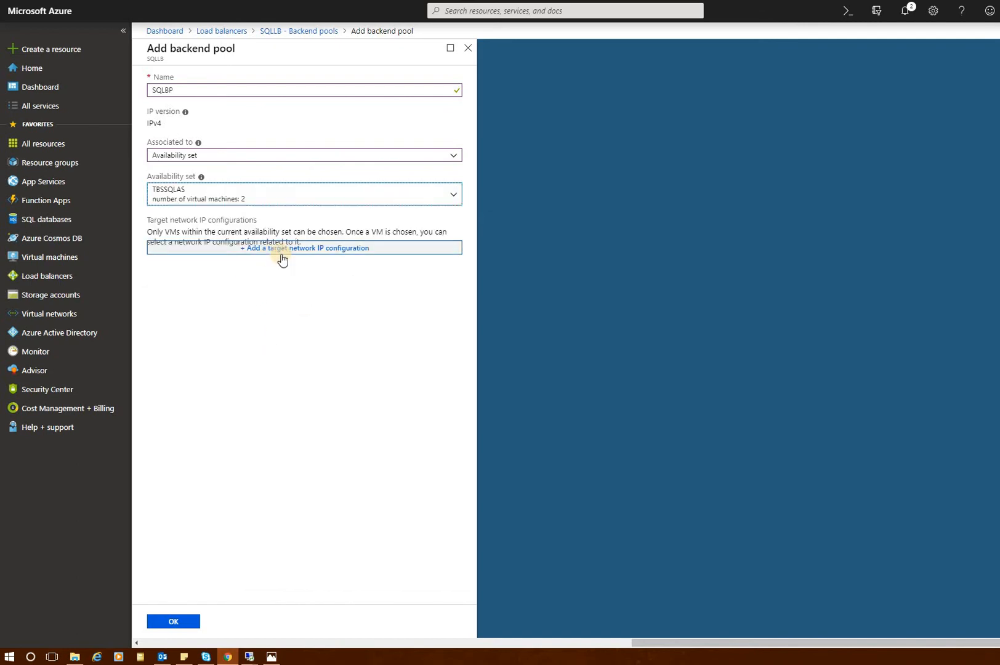
Add virtual machine TBSSQL01 with network IP configuration ipconfig1 (10.0.0.30) as a target of the backend pool
click(314, 253)
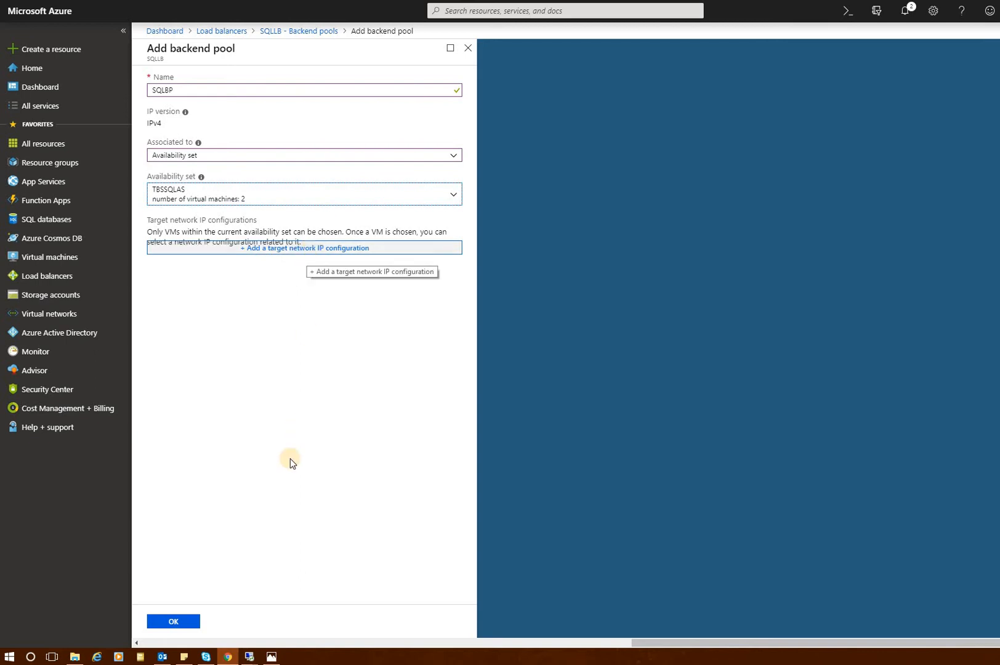
click(238, 288)
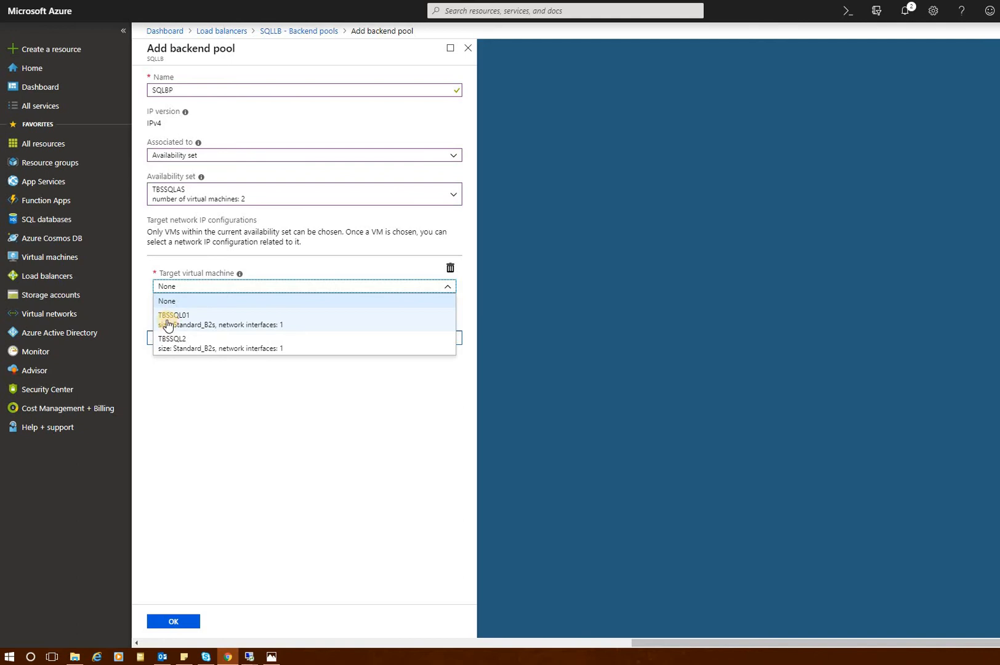
click(241, 328)
click(241, 329)
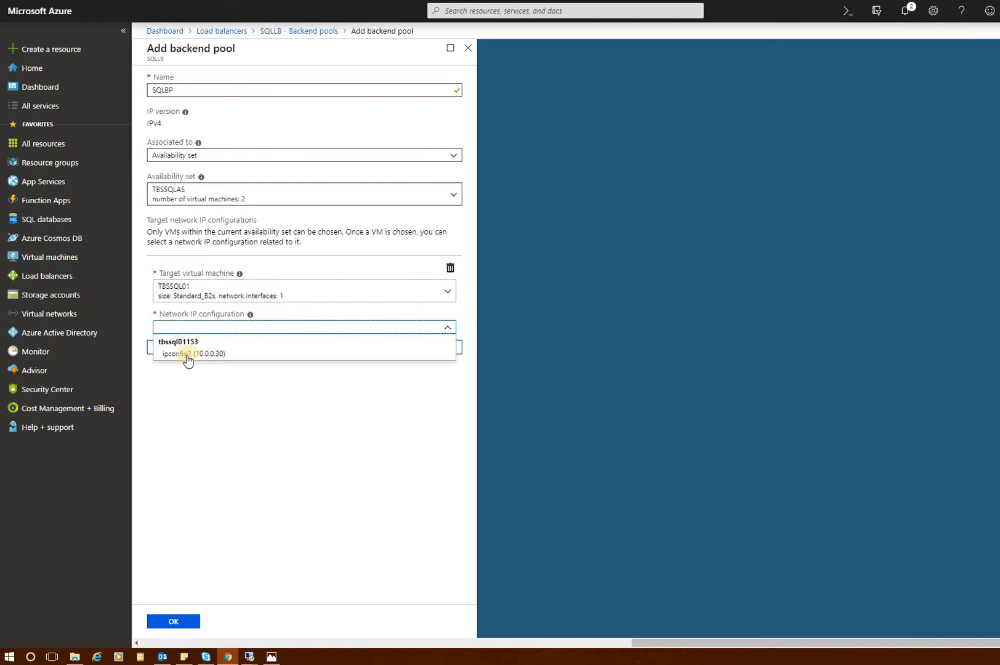
click(257, 350)
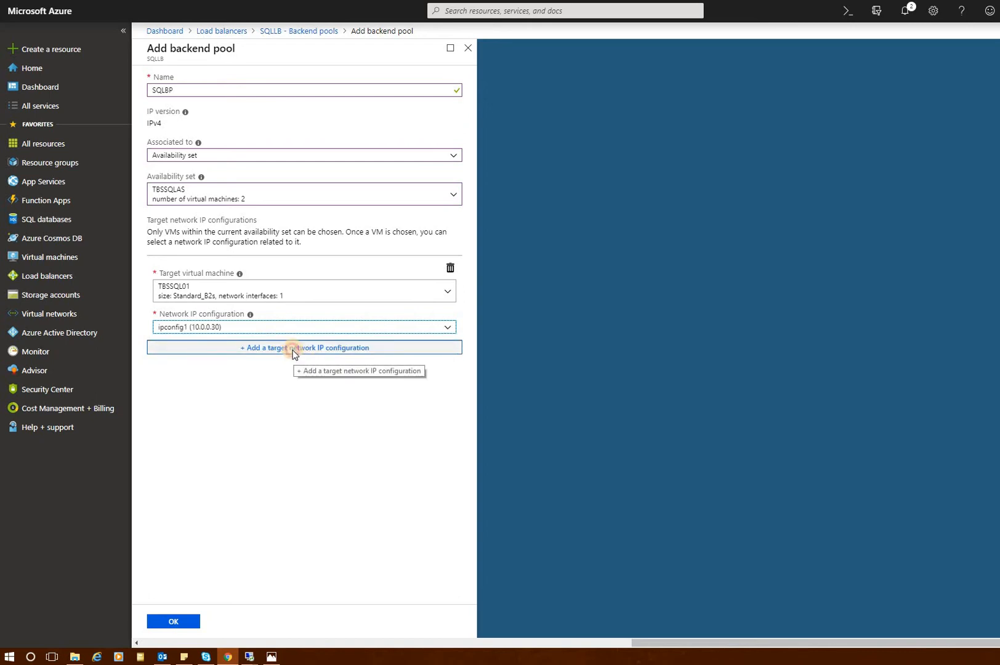
Add TBSSQL2 with ipconfig1 (10.0.0.31) as the second target and create the backend pool
click(294, 349)
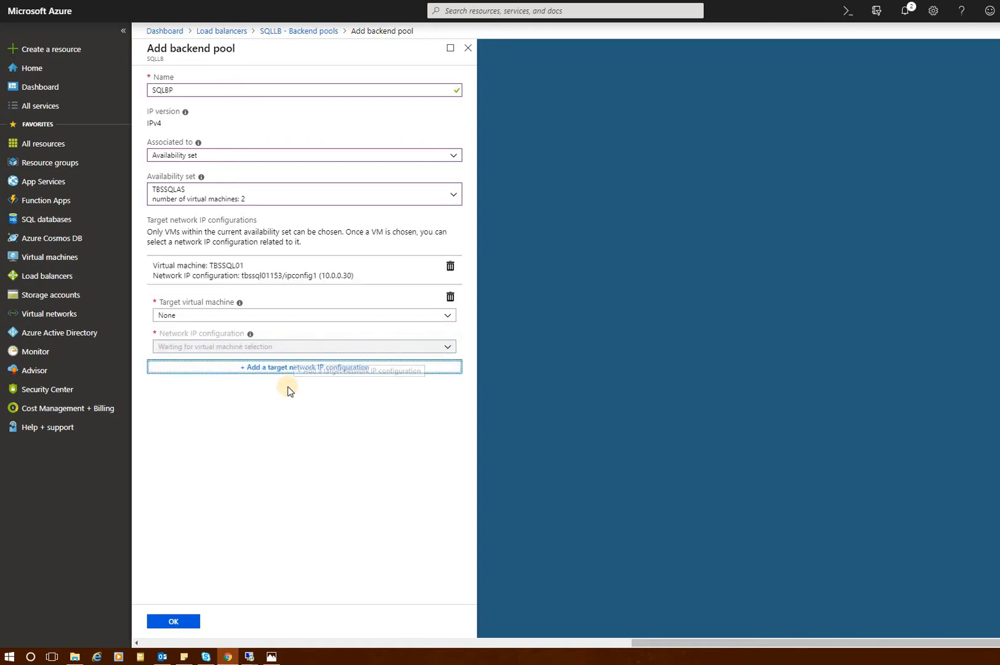
click(271, 317)
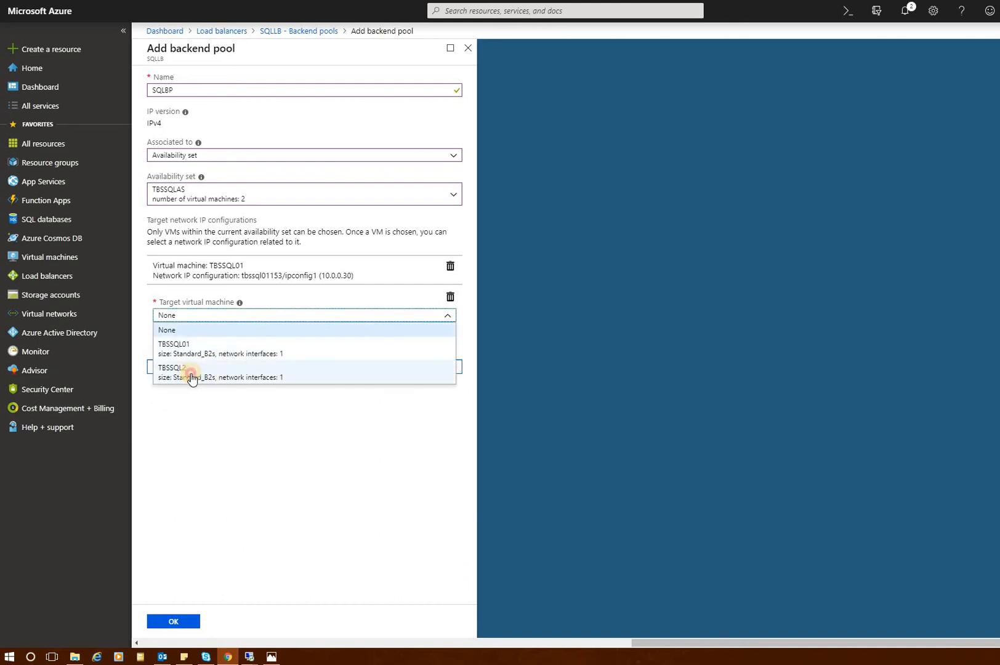
click(184, 375)
click(318, 356)
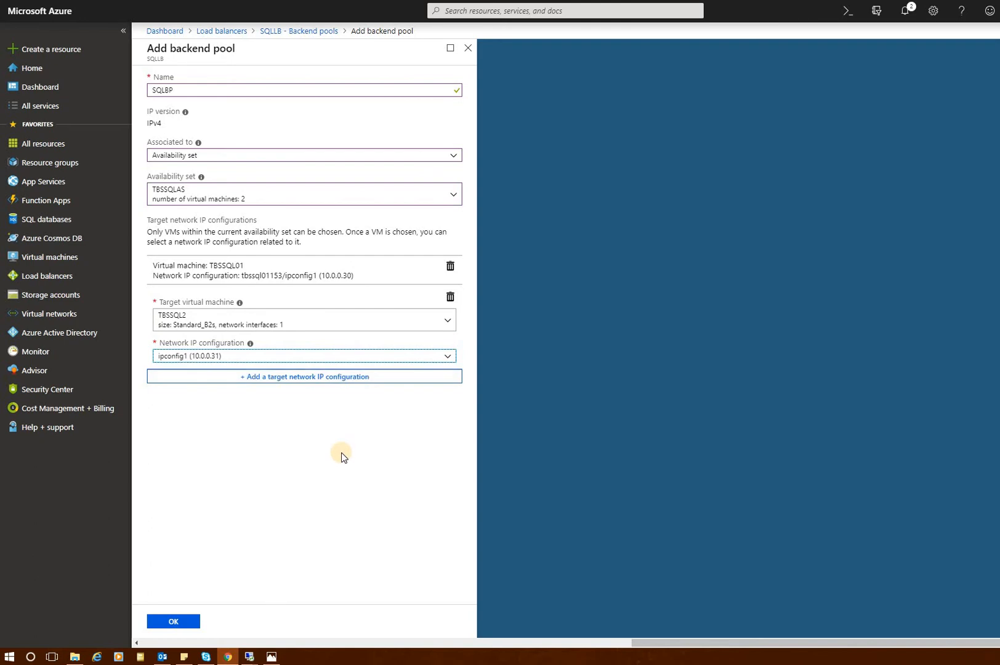
click(174, 622)
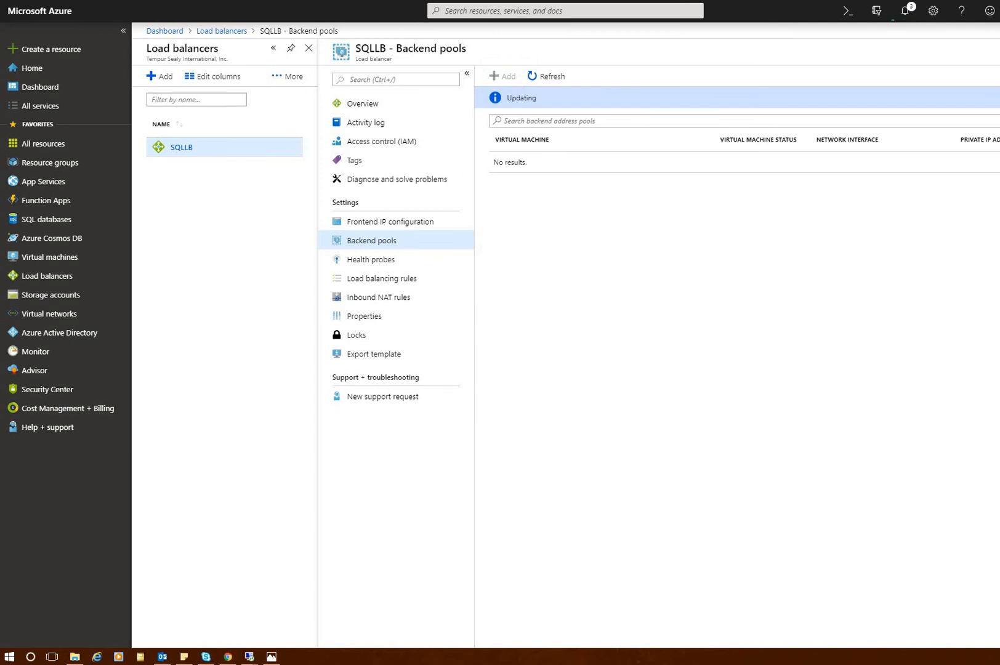
Add a health probe named SQLHP to SQLLB, keeping TCP port 80, a 5-second interval and an unhealthy threshold of 2
click(907, 12)
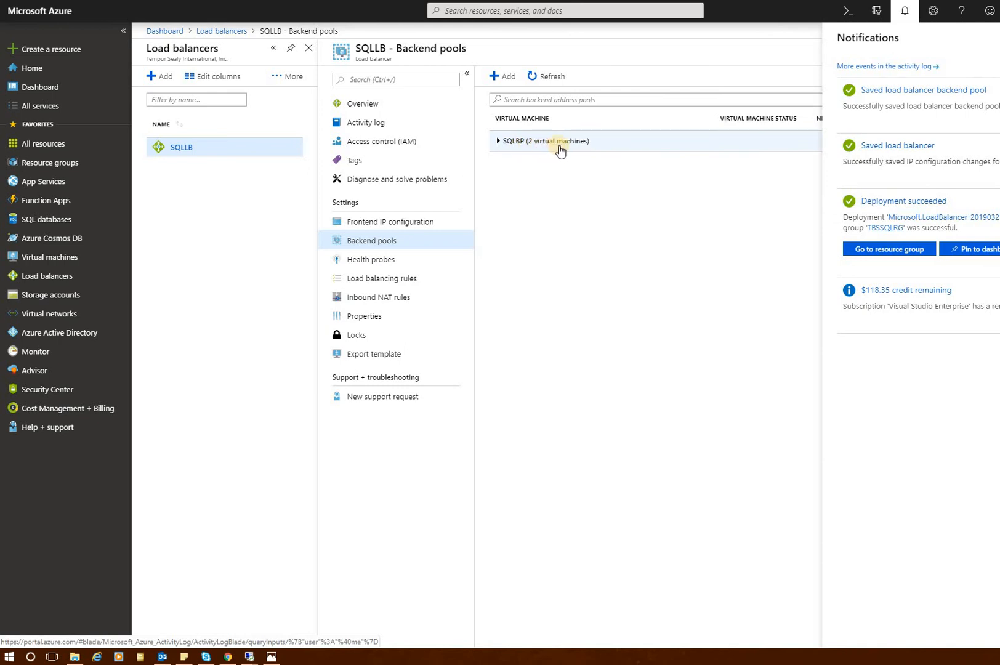
click(364, 263)
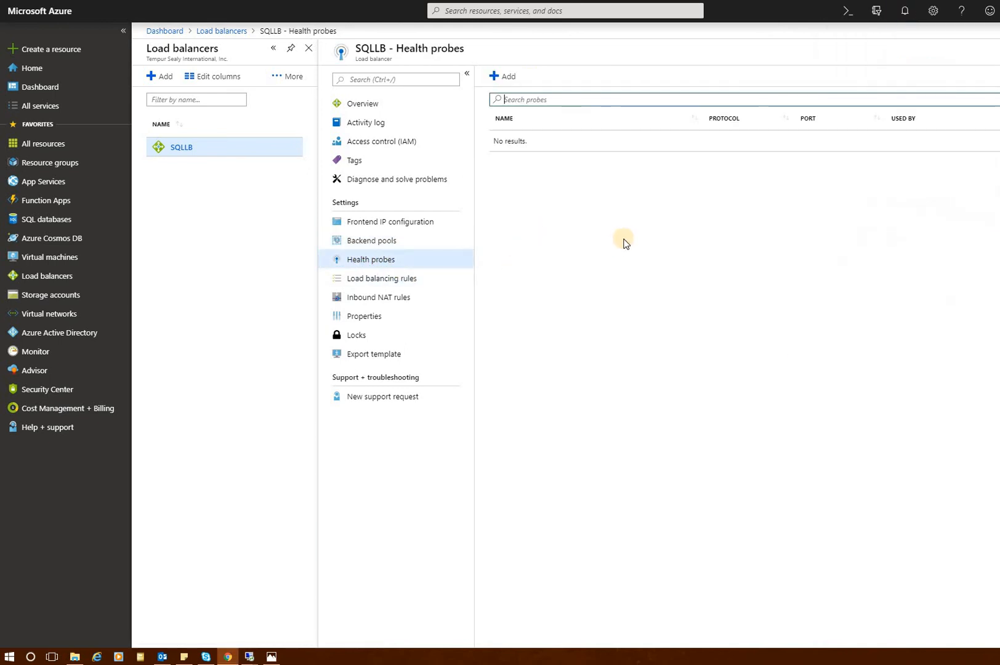
click(499, 77)
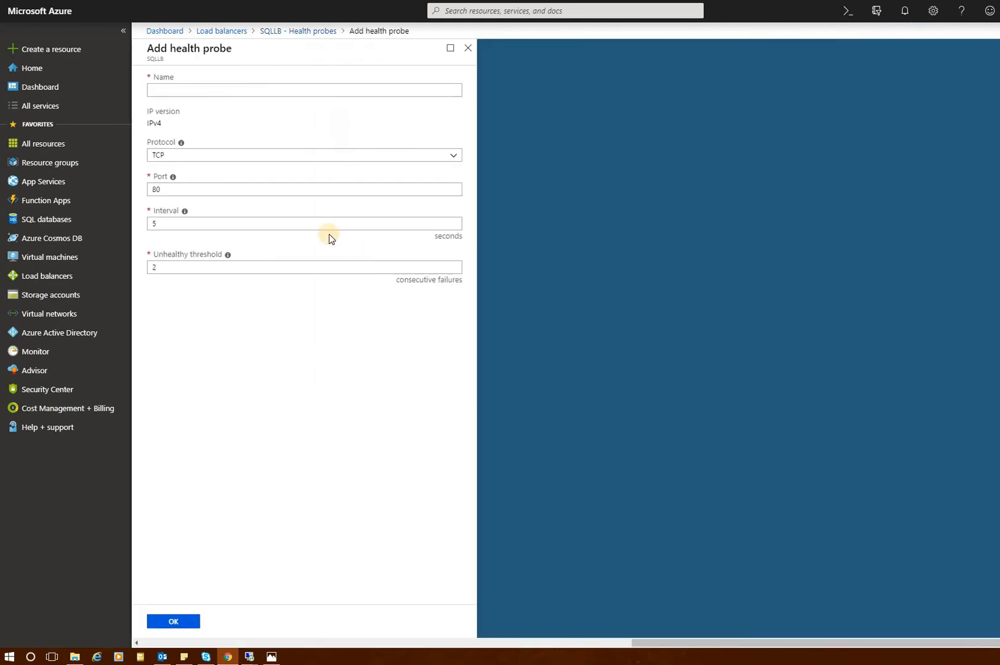
click(168, 87)
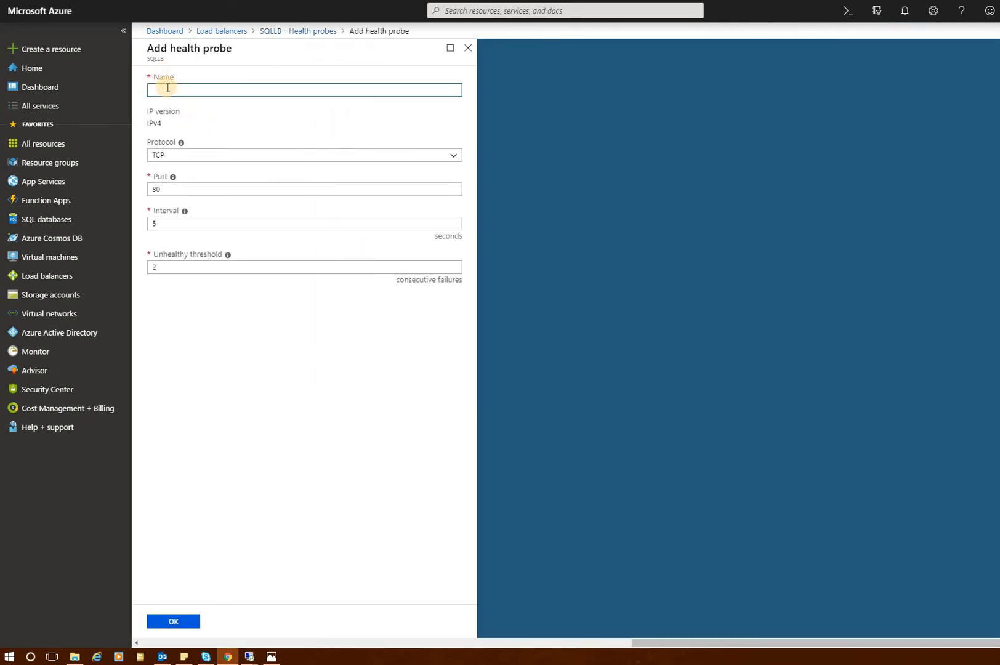
text(SQLHP)
click(186, 624)
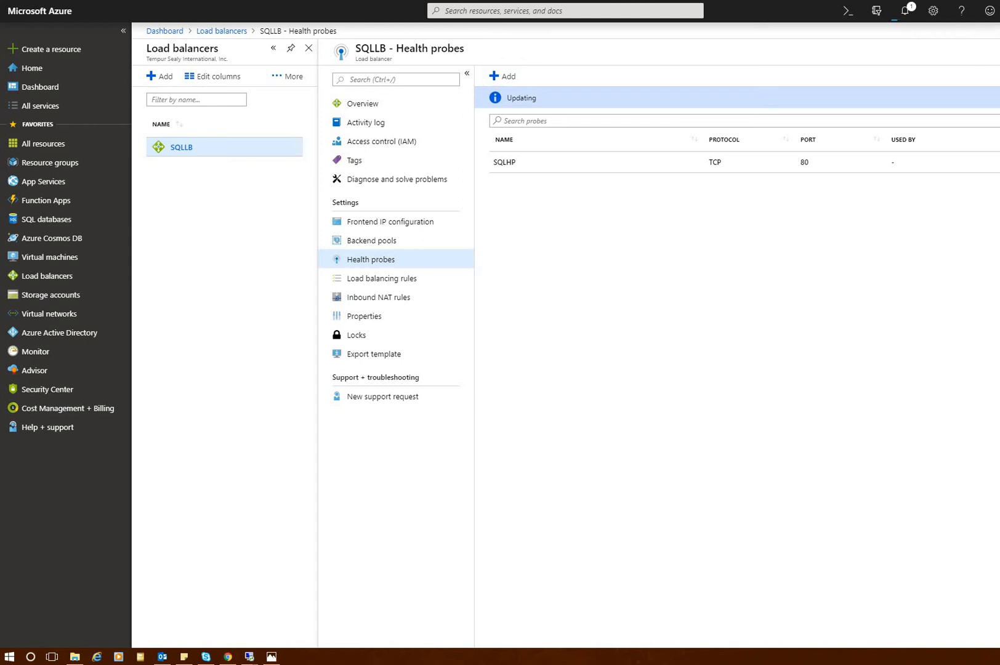
click(914, 10)
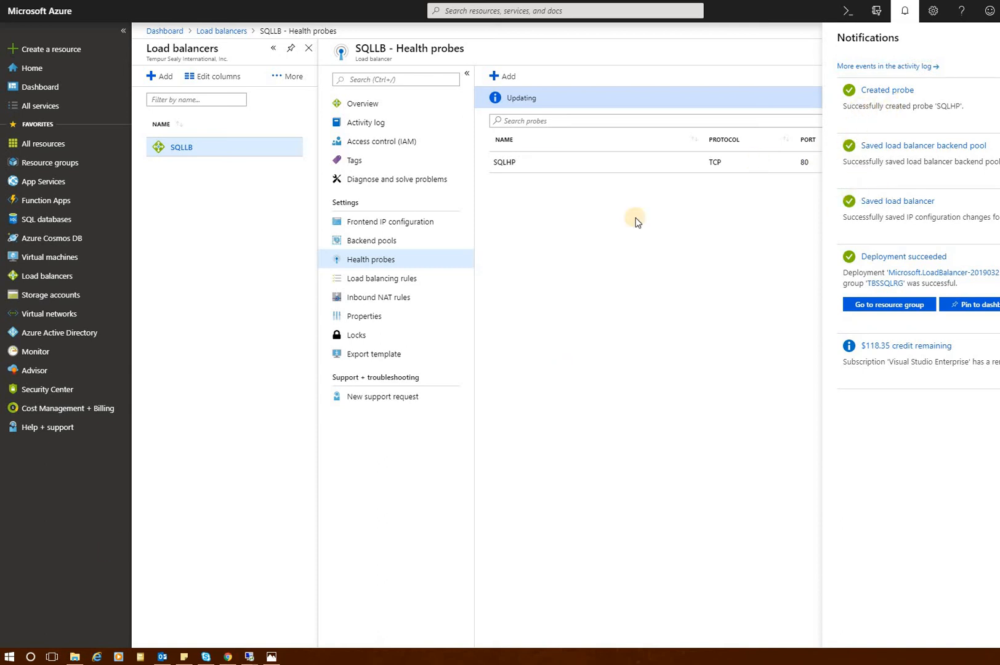
Start a load balancing rule for SQLLB and name it SQLLBR
click(388, 280)
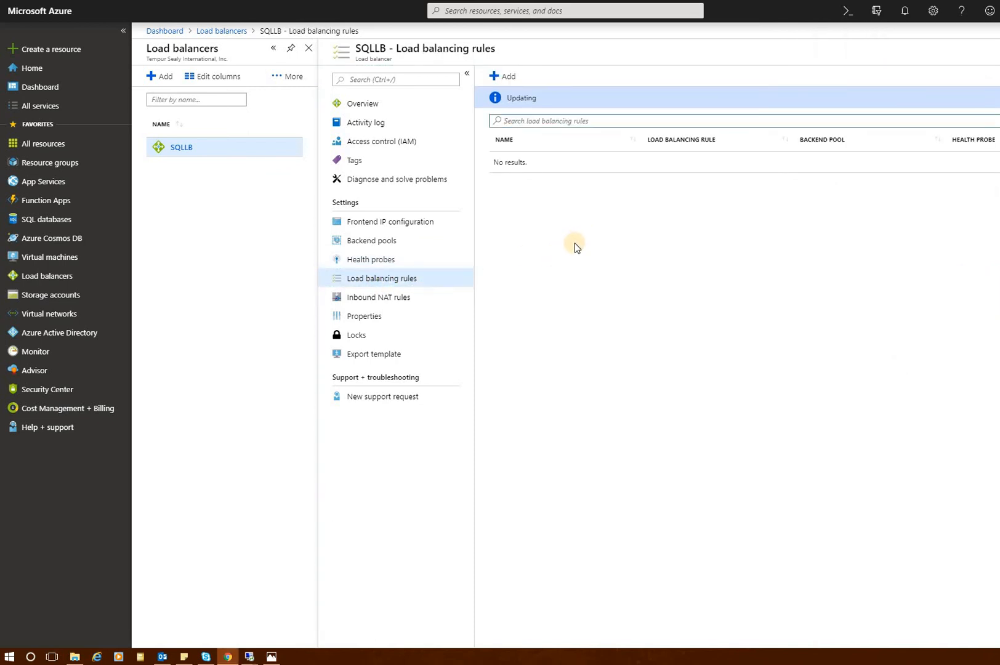
click(509, 78)
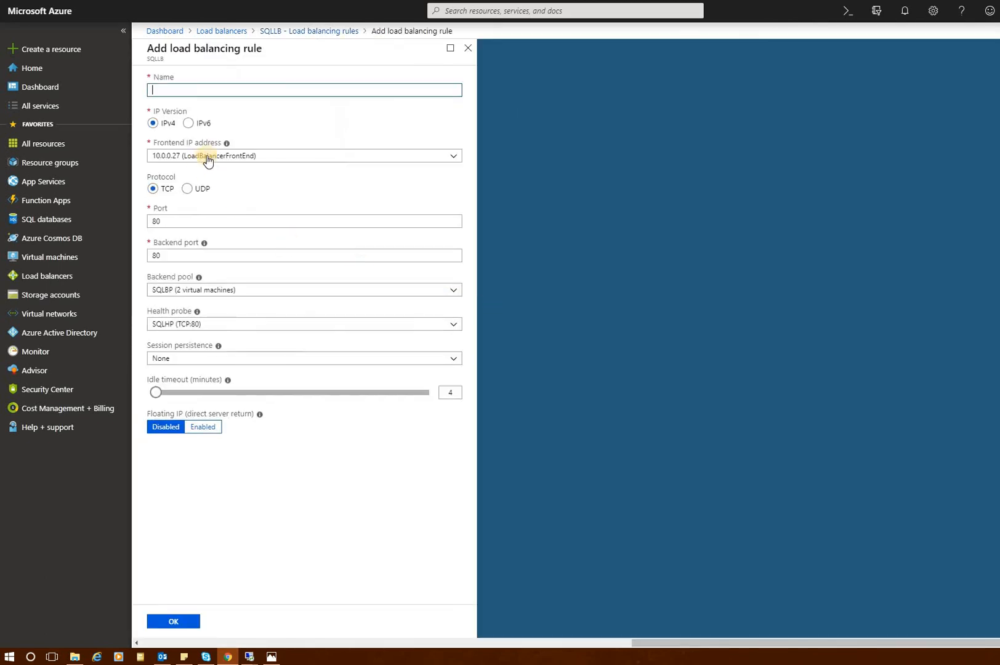
click(183, 90)
text(SQL)
text(L)
text(L)
text(BR)
Set the rule's port and backend port to 1433 and create it with backend pool SQLBP and health probe SQLHP
click(166, 221)
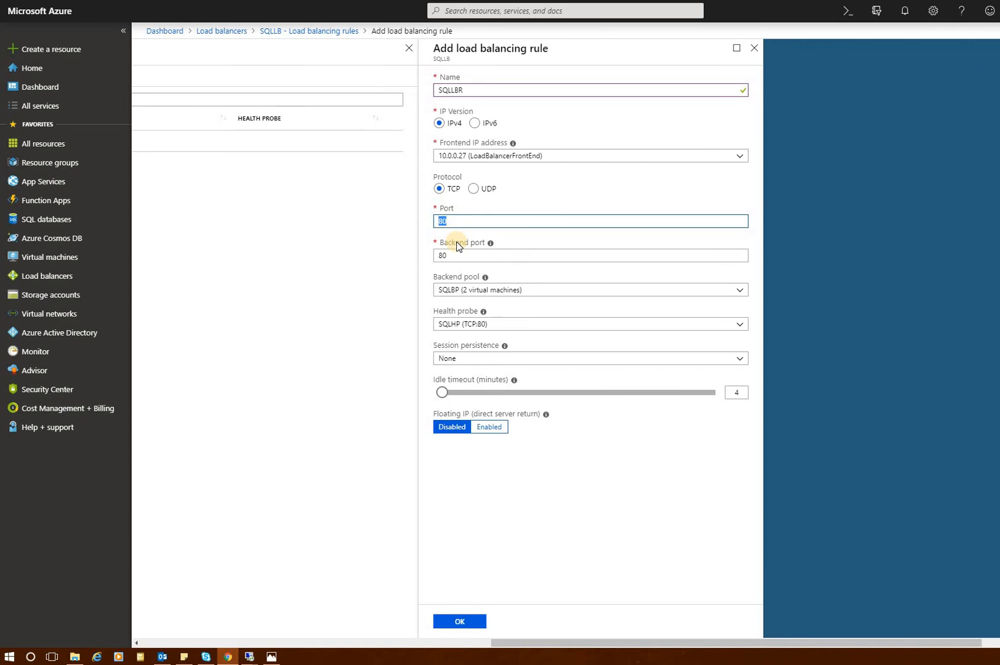
text(1433)
key(Tab)
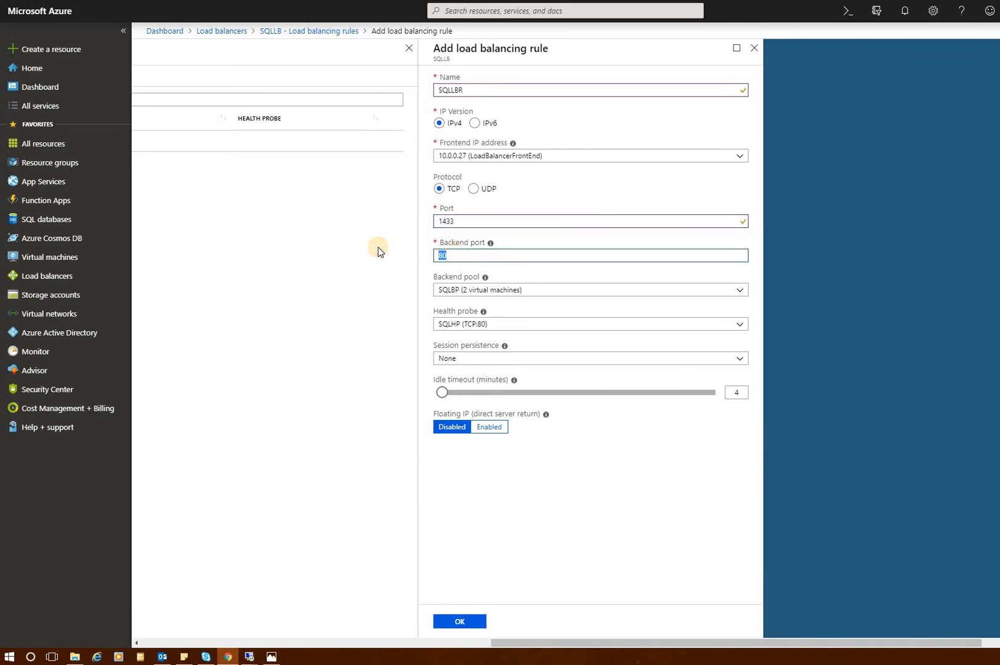
text(1433)
click(474, 622)
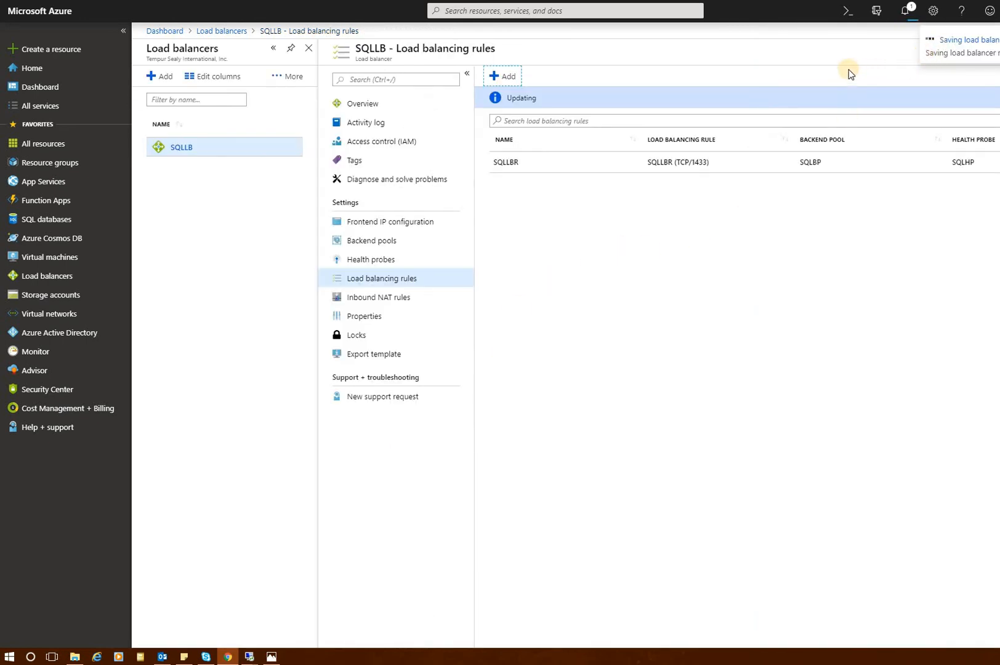
Check the rule's save notification and SQLLB's inbound NAT rules, ending back on the load balancers list
click(913, 12)
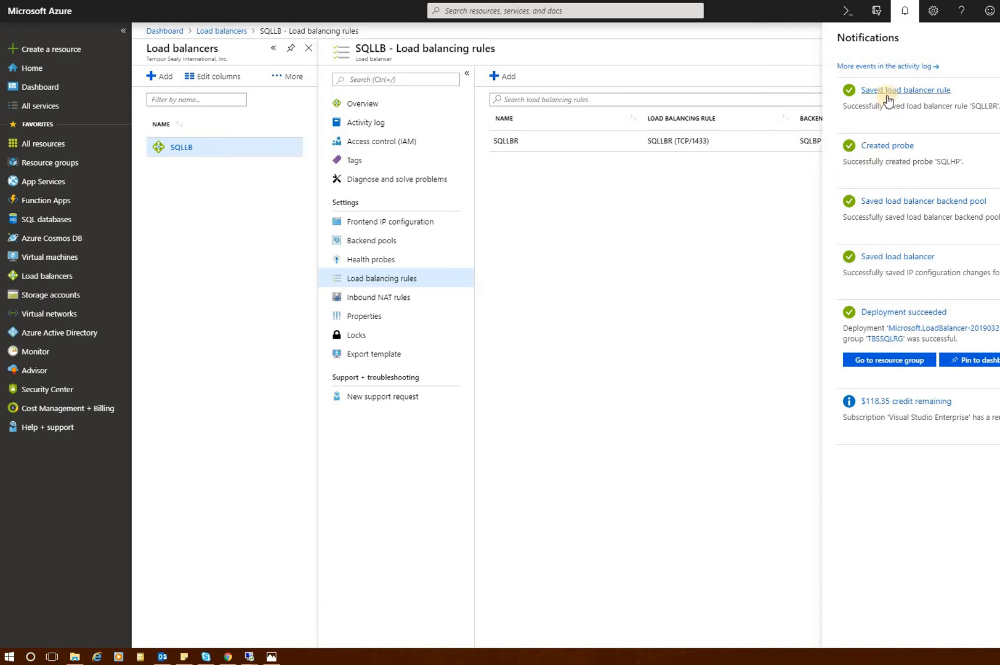
click(402, 301)
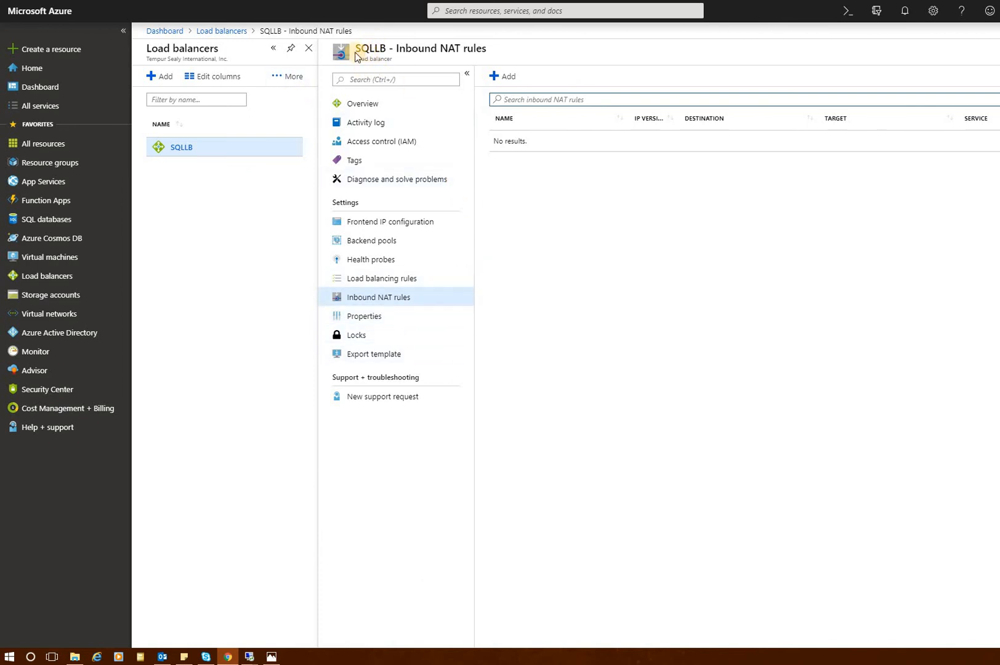
click(223, 30)
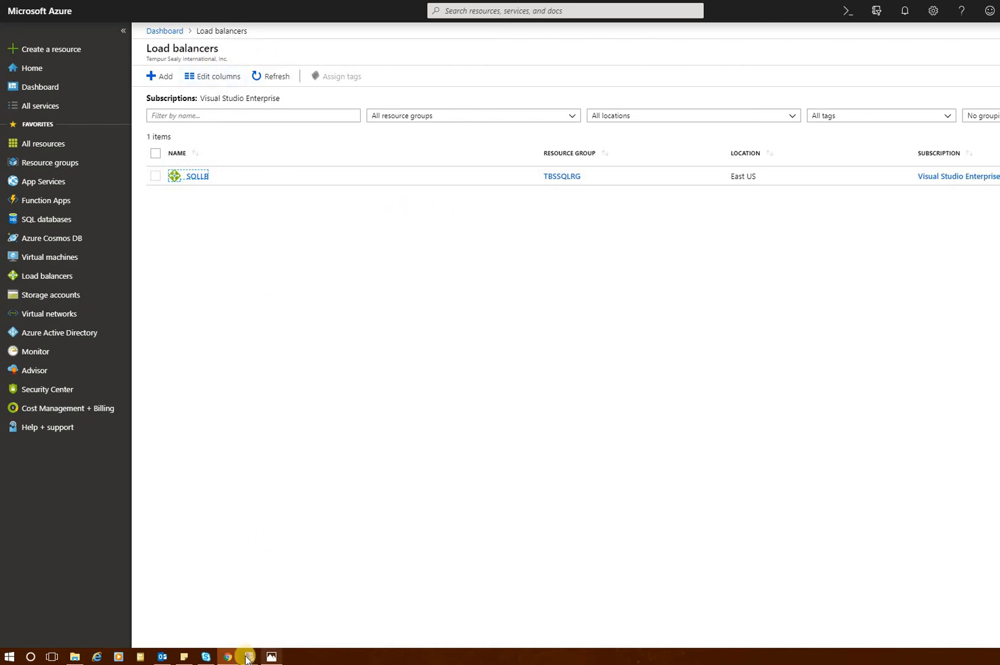
Switch to the tbssql02 remote desktop session and run Failover Cluster Manager as administrator
mouse_move(248, 658)
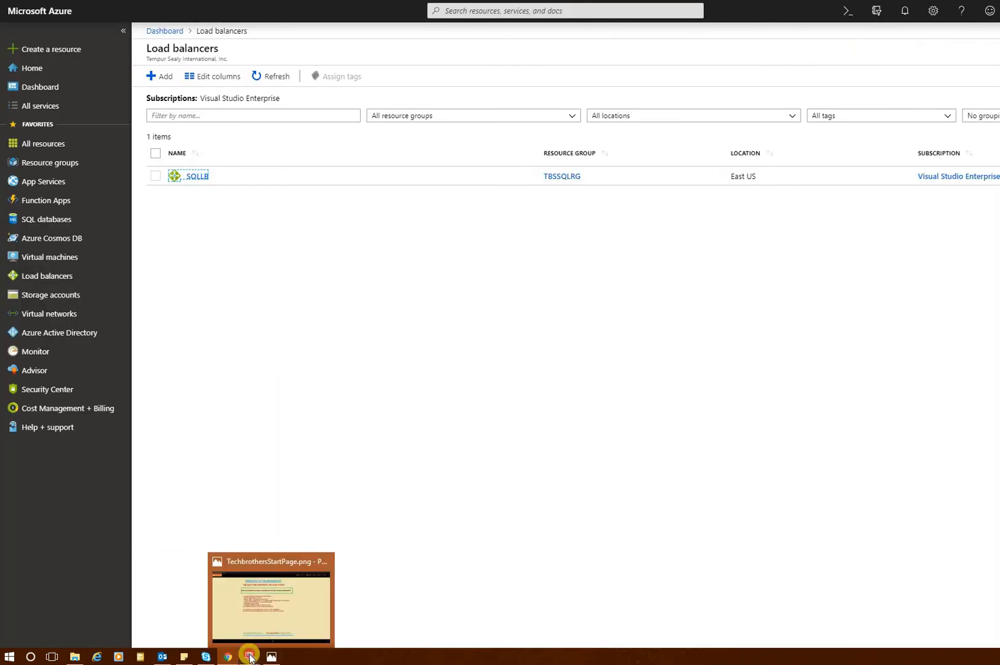
click(272, 612)
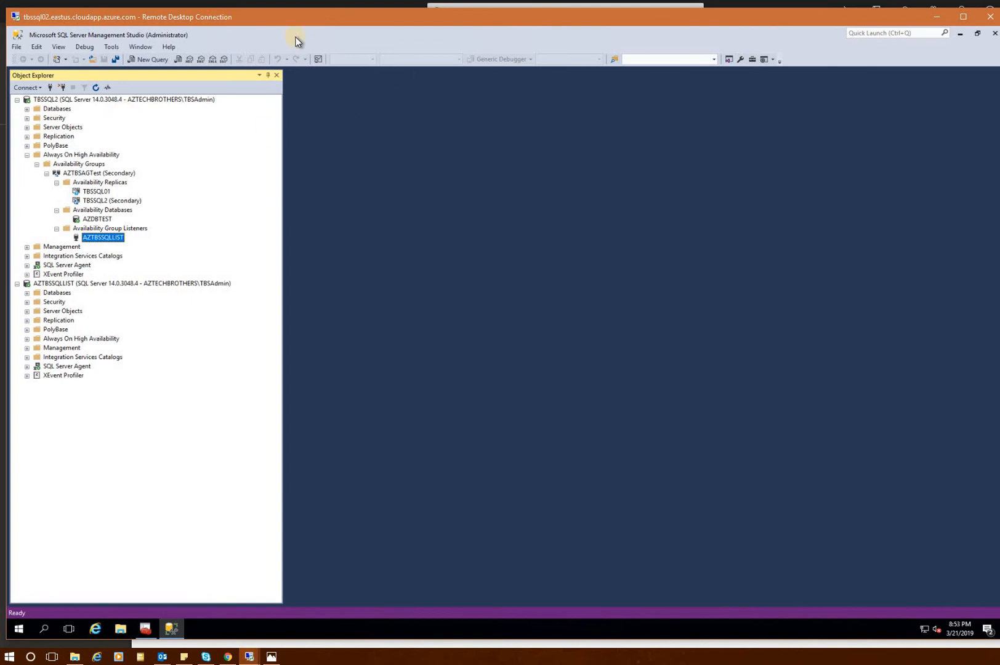
click(45, 628)
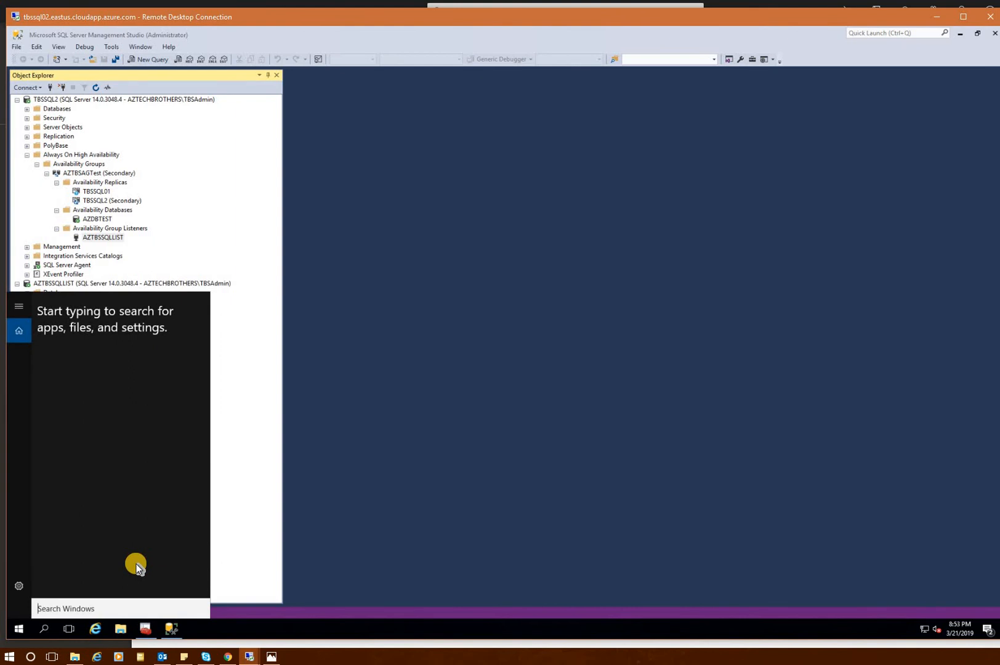
text(Failover)
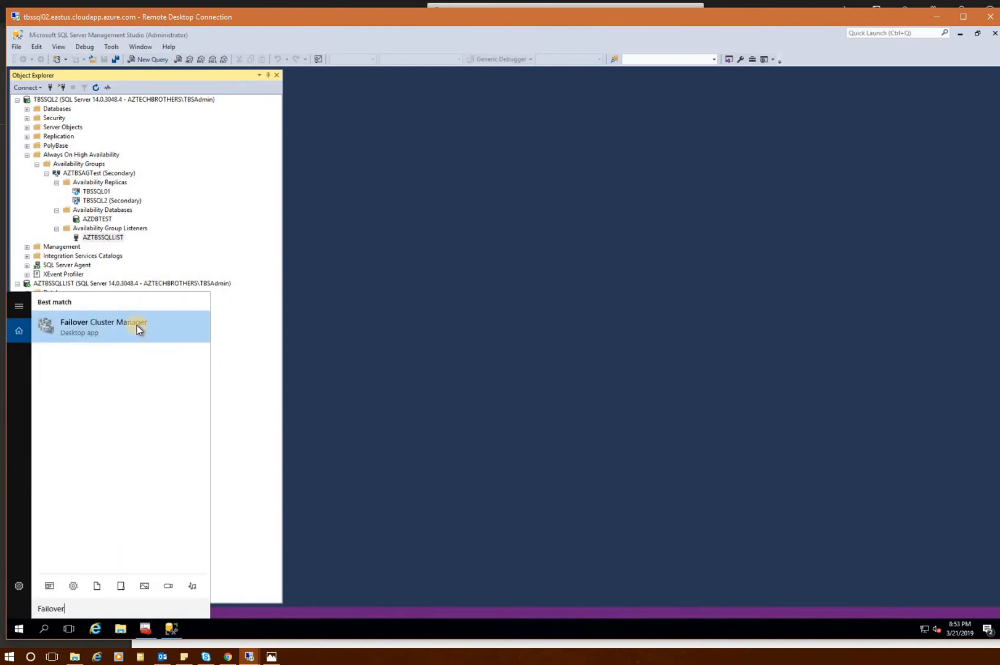
right_click(96, 333)
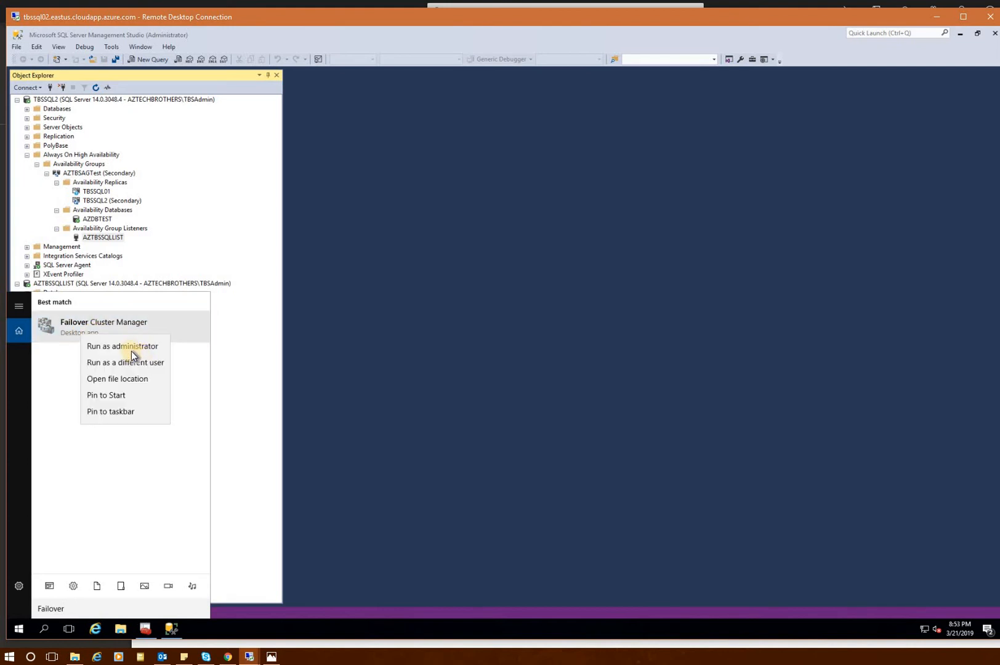
click(131, 346)
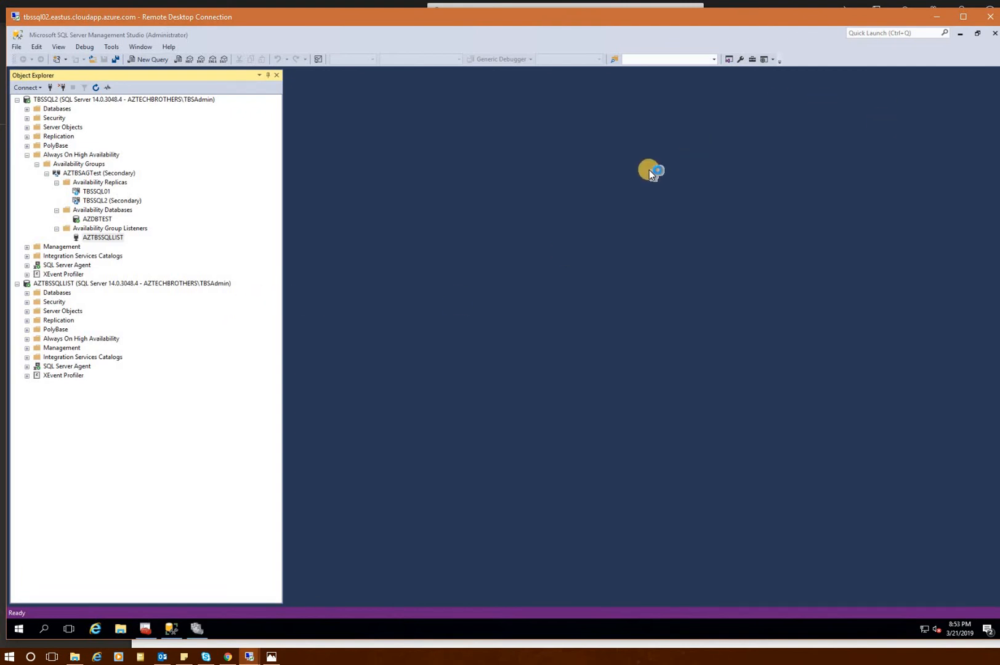
Maximize Failover Cluster Manager with a wider navigation tree and show the summary of cluster TBSAZSQLCLU
click(936, 16)
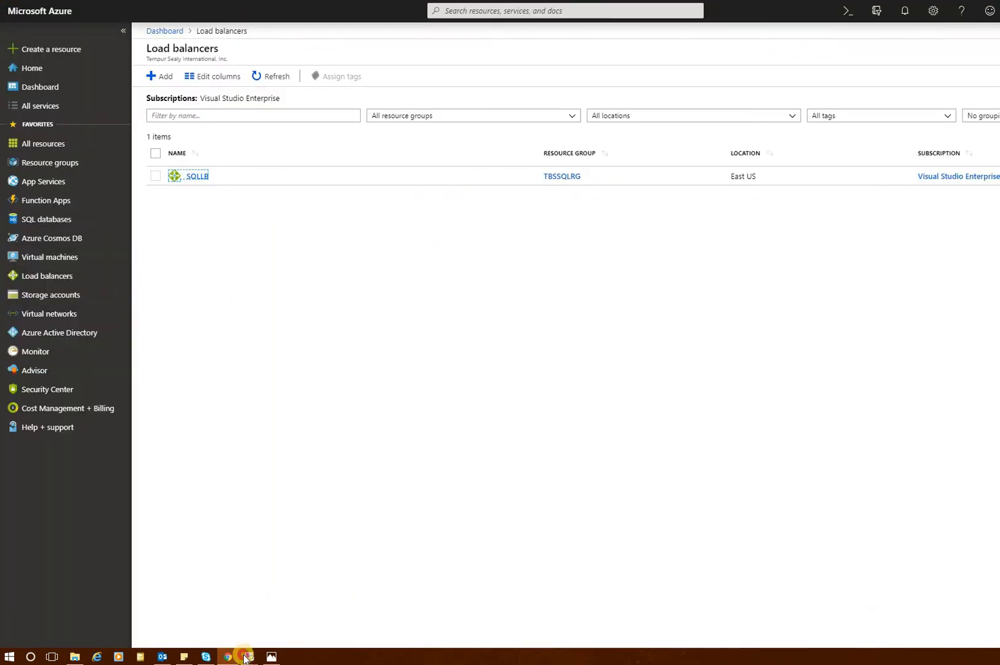
mouse_move(250, 657)
click(313, 607)
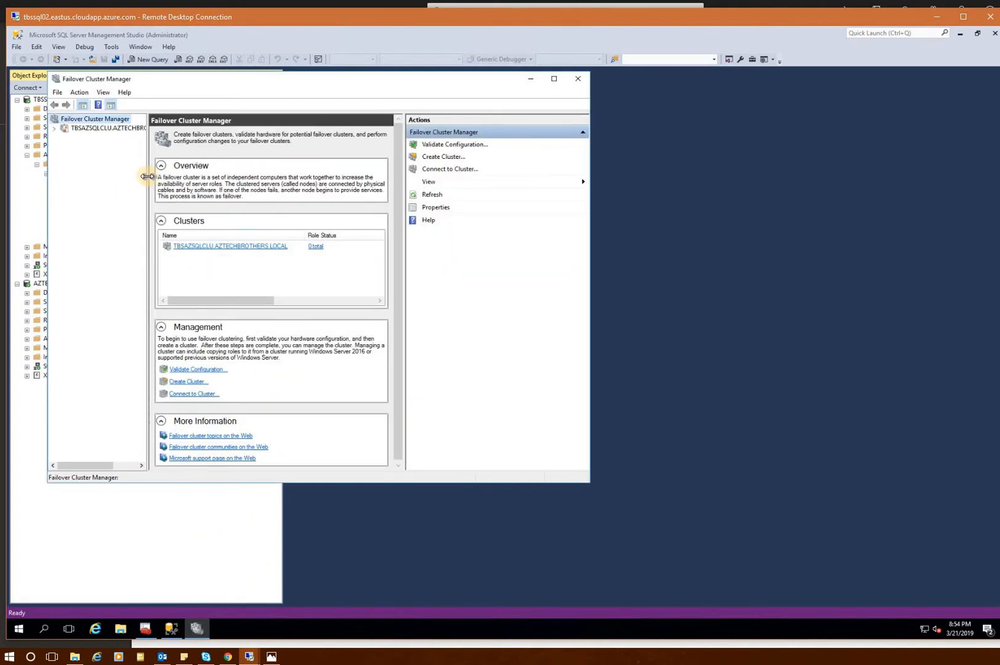
drag(149, 176, 213, 198)
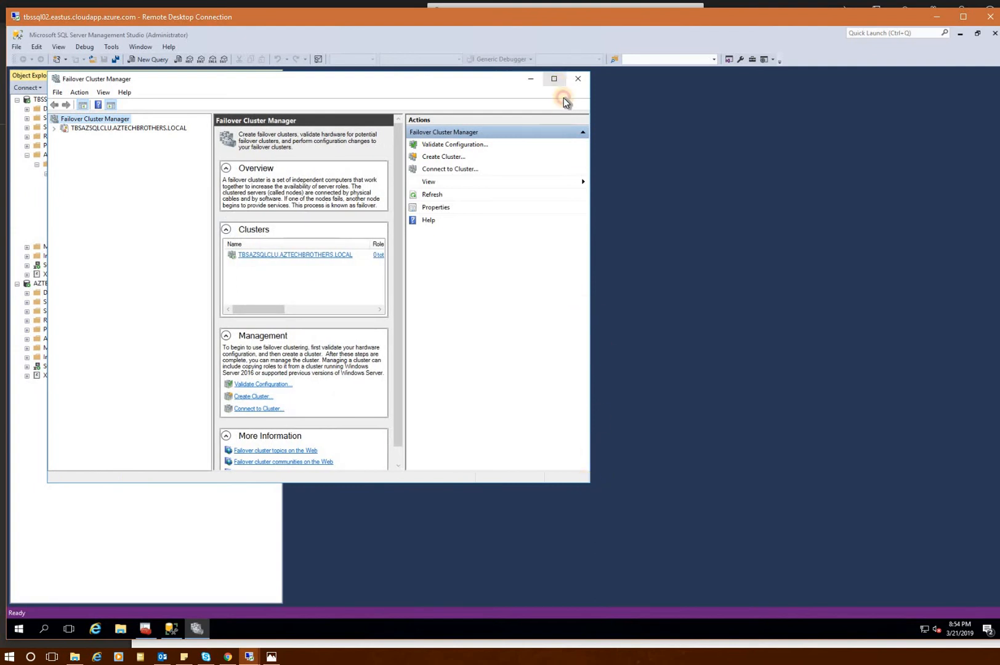
click(555, 81)
click(62, 79)
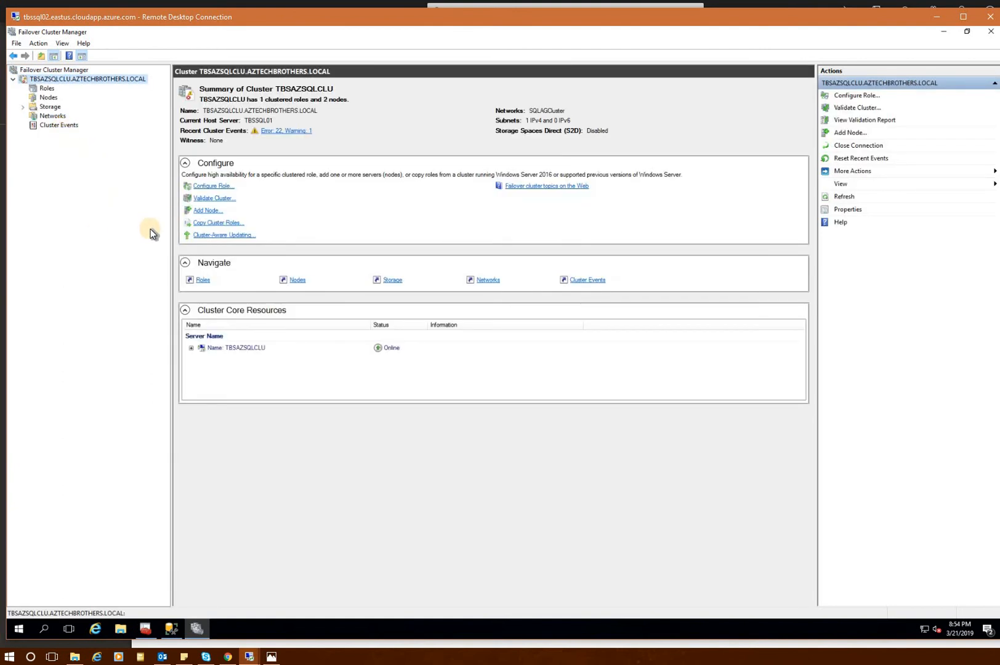
Expand the TBSAZSQLCLU core resource and view the cluster name's properties, including its IP address
click(191, 348)
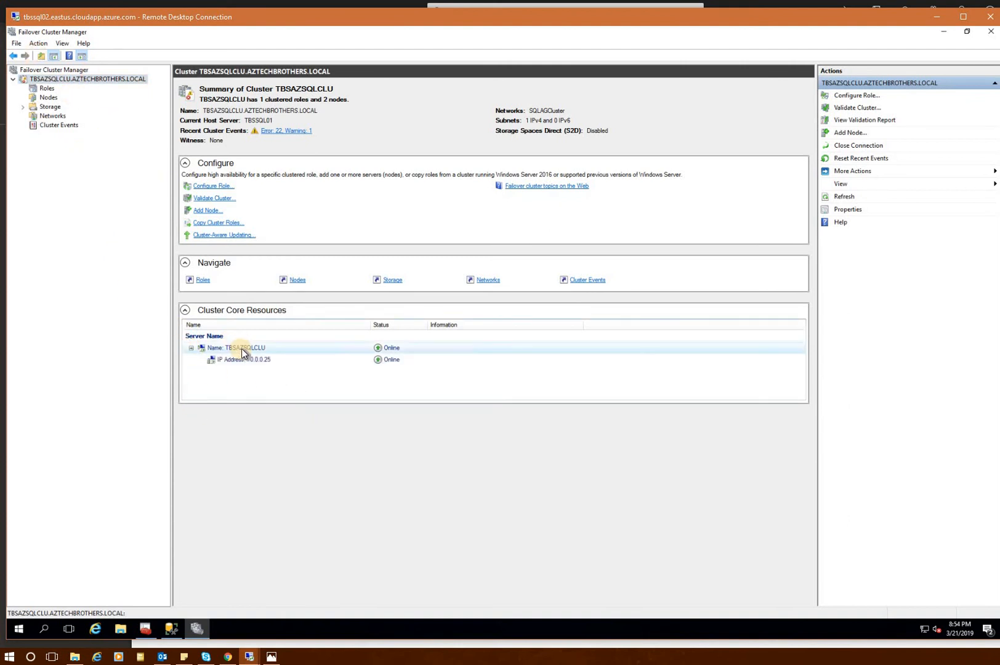
right_click(242, 349)
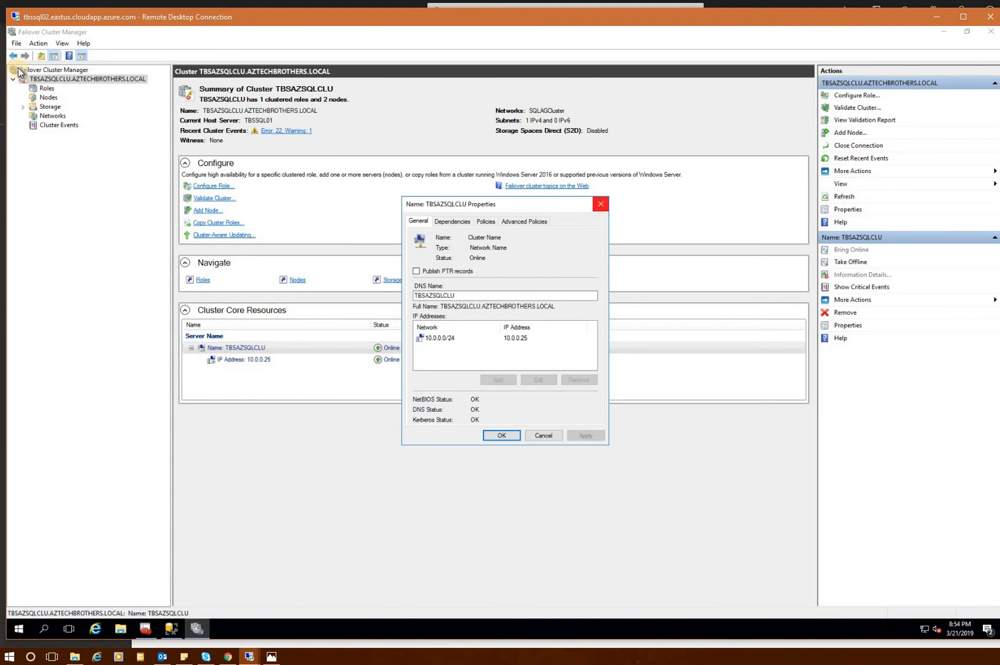
key(Escape)
View the properties of the cluster TBSAZSQLCLU itself and close them without changes
right_click(75, 79)
click(106, 211)
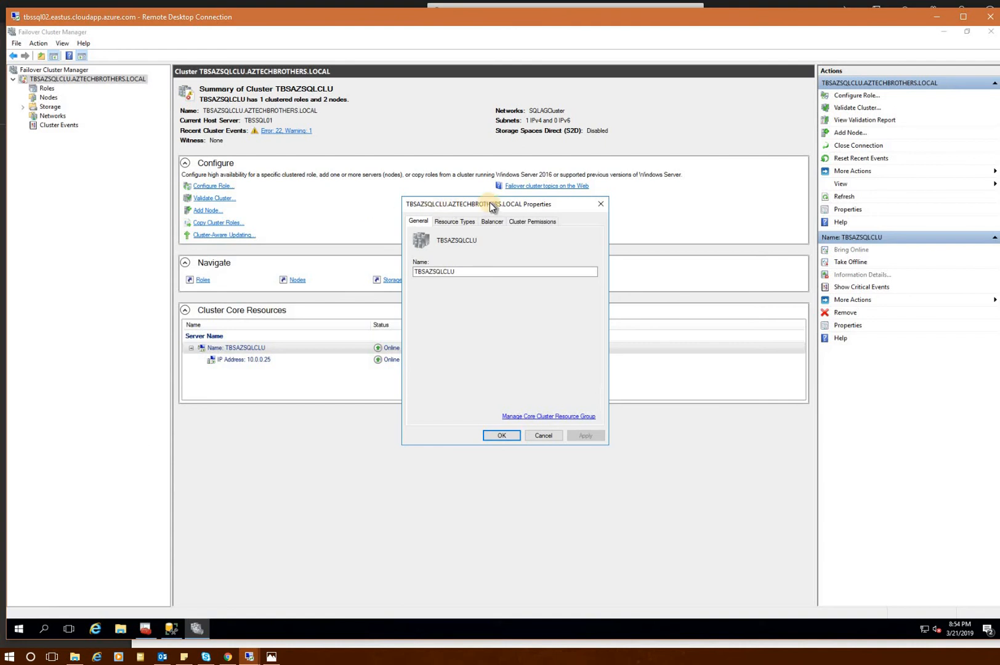
drag(490, 204, 374, 168)
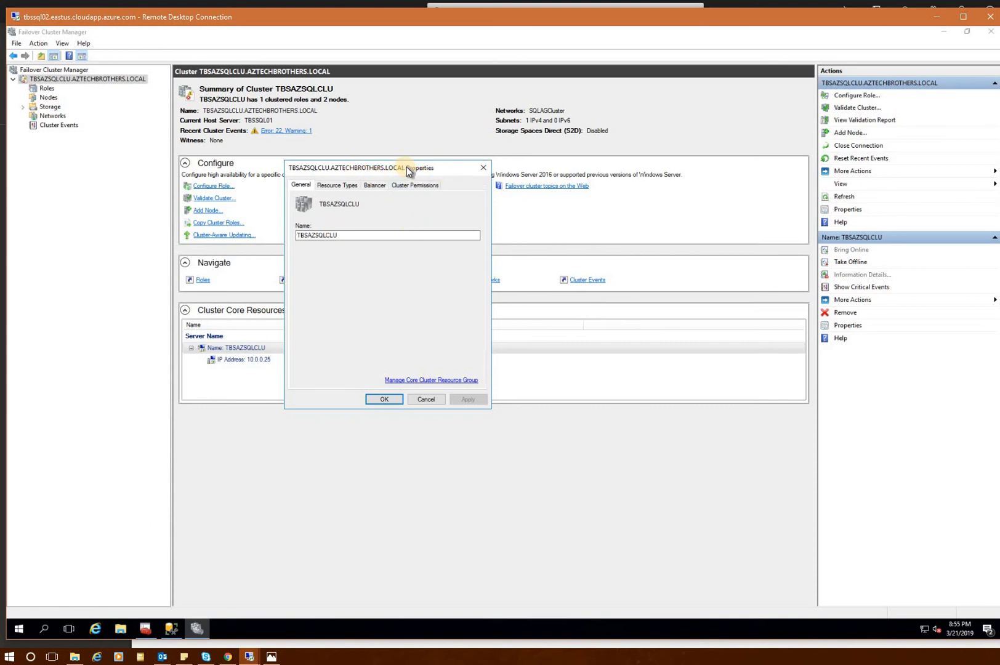
drag(390, 171, 318, 170)
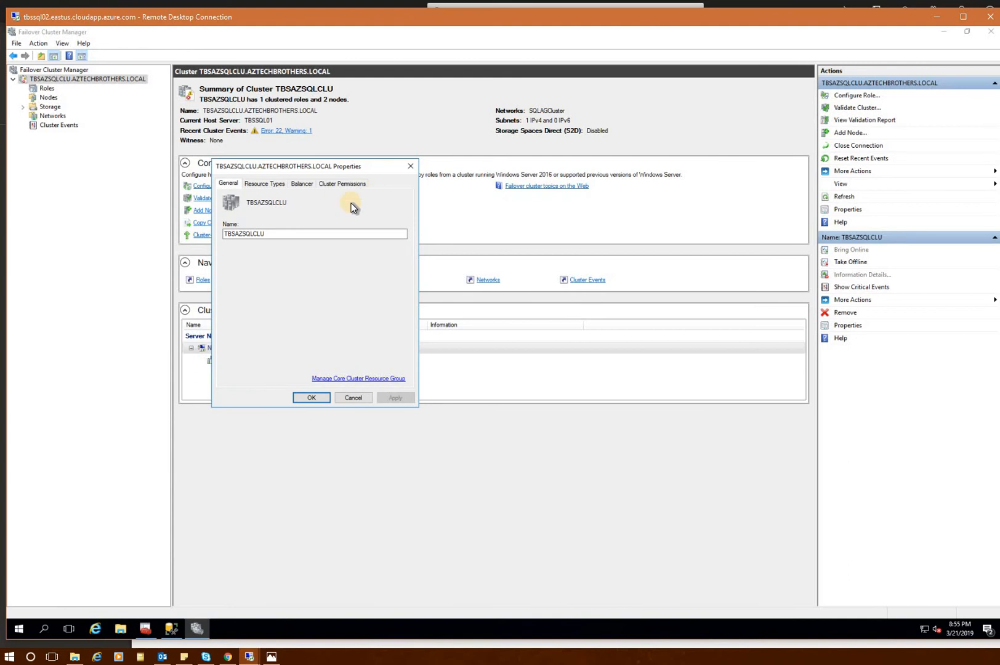
click(411, 171)
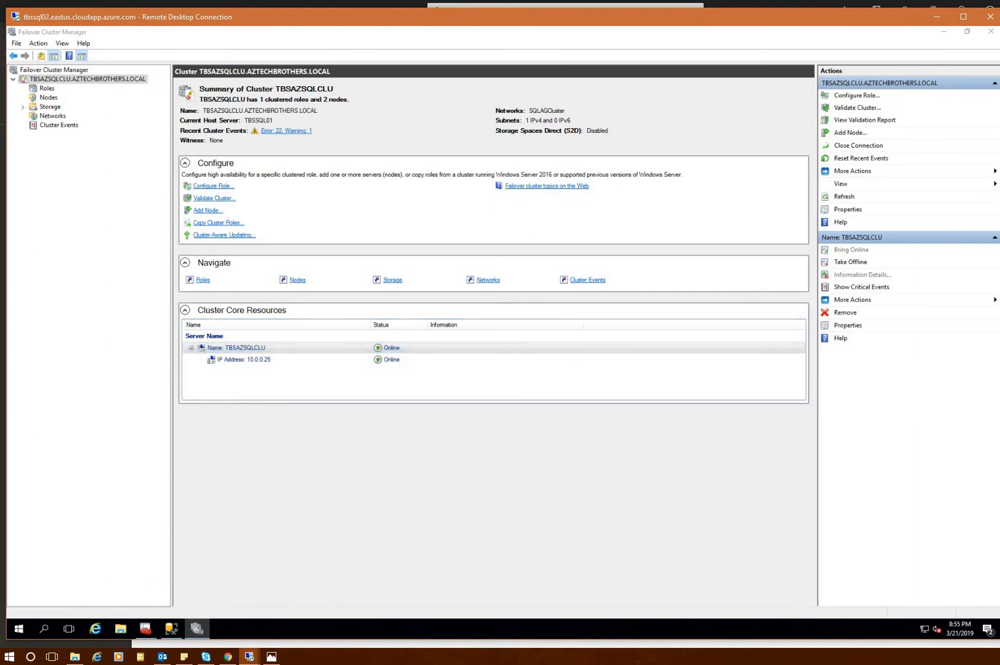
Switch to the tbssql01 remote session and review the $AG, $Listener and $IP definitions in the Update_Cluster_LoadBalancer script in Notepad
click(250, 657)
click(230, 629)
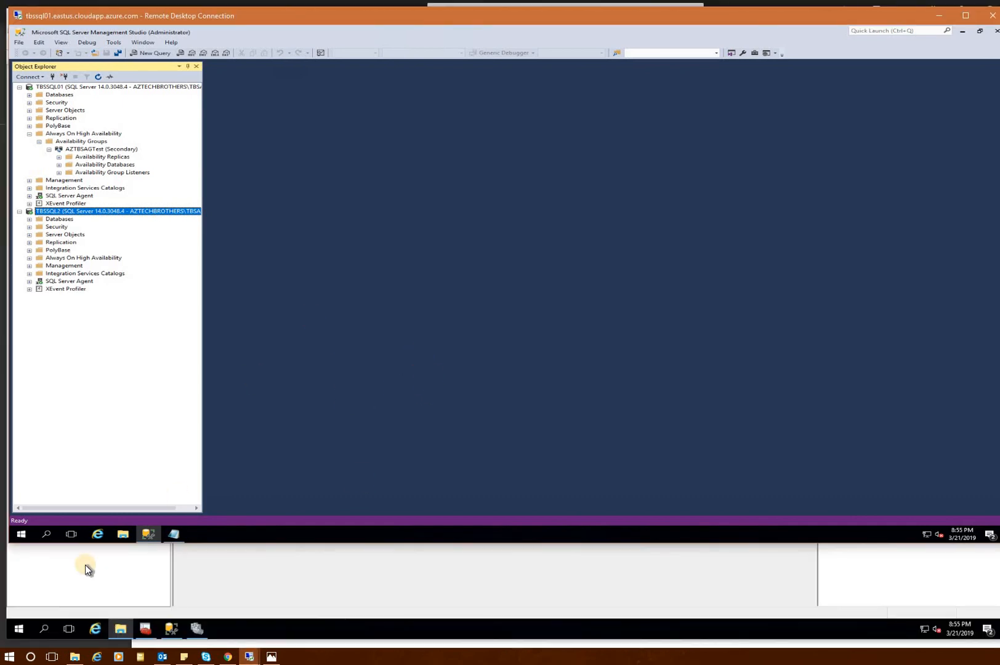
click(178, 534)
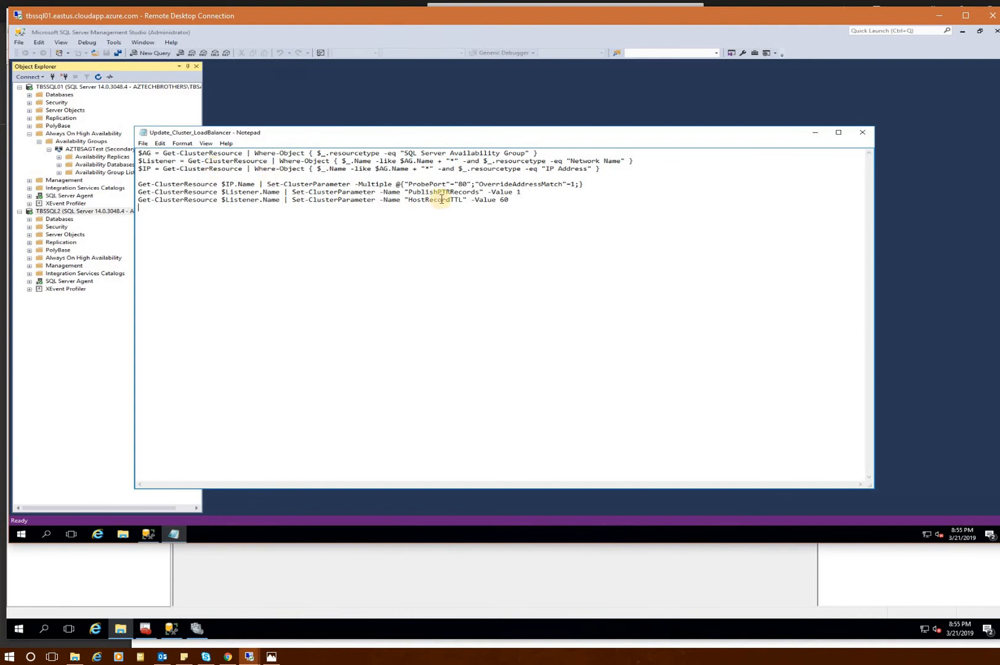
double_click(148, 154)
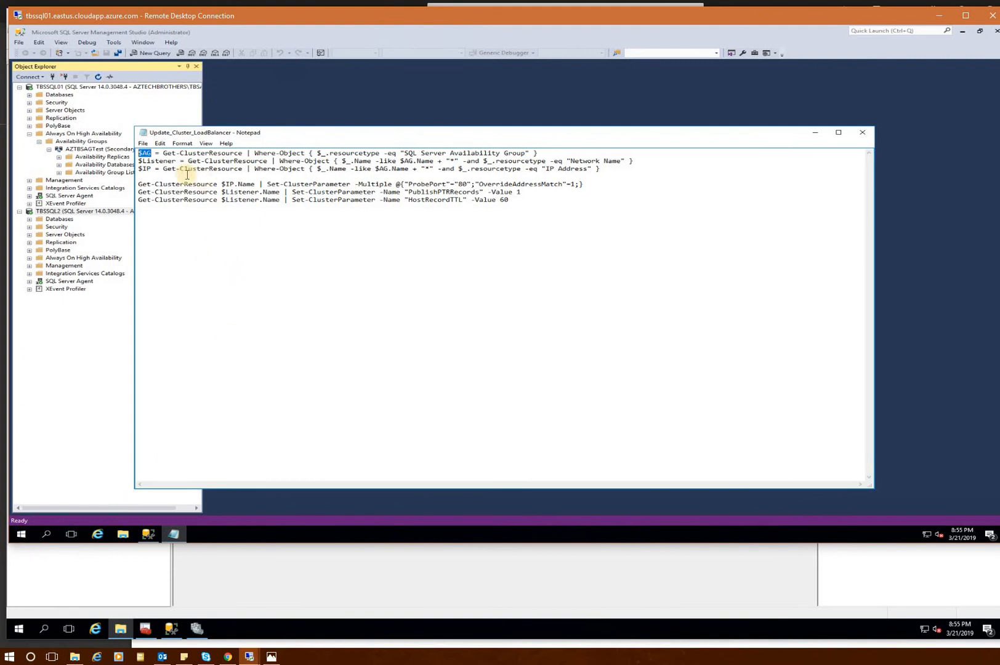
drag(163, 154, 243, 153)
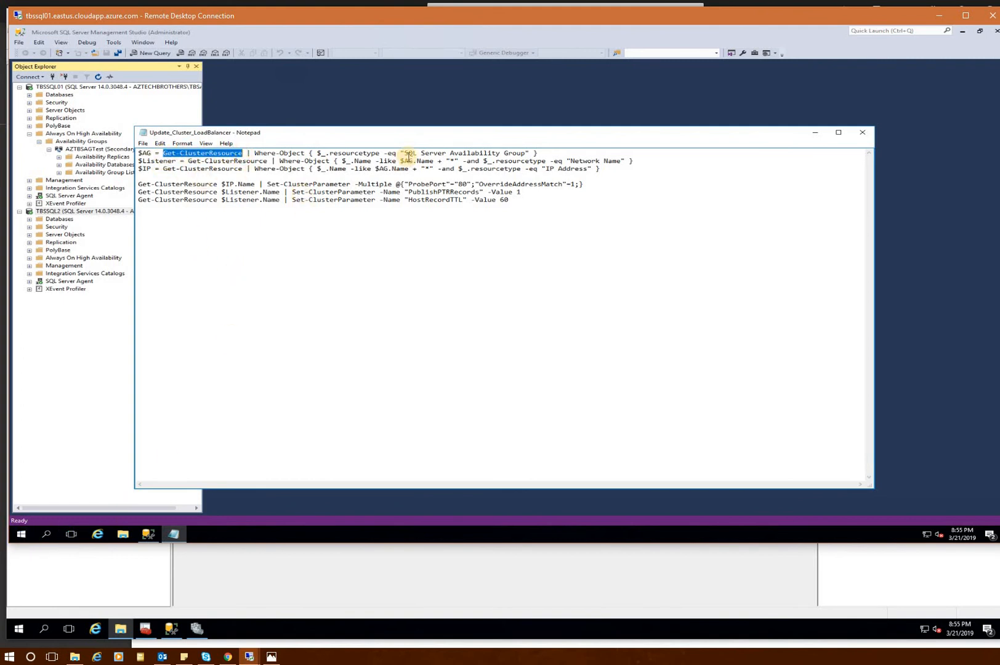
click(151, 169)
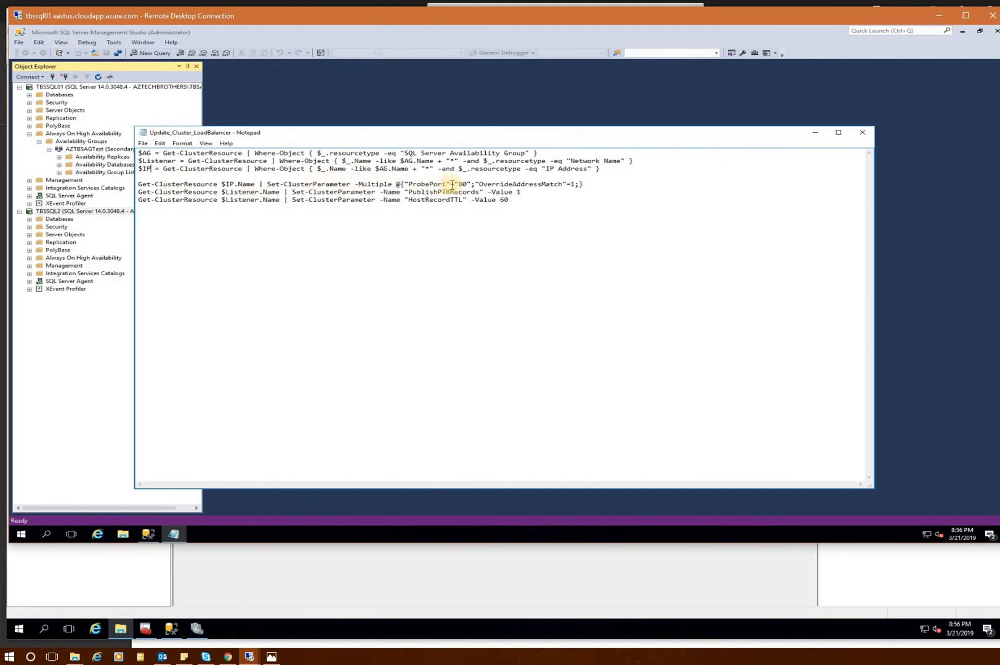
Examine the script line that sets ProbePort and OverrideAddressMatch, highlighting the probe port value 80
drag(588, 186, 132, 180)
click(461, 206)
click(466, 184)
double_click(461, 183)
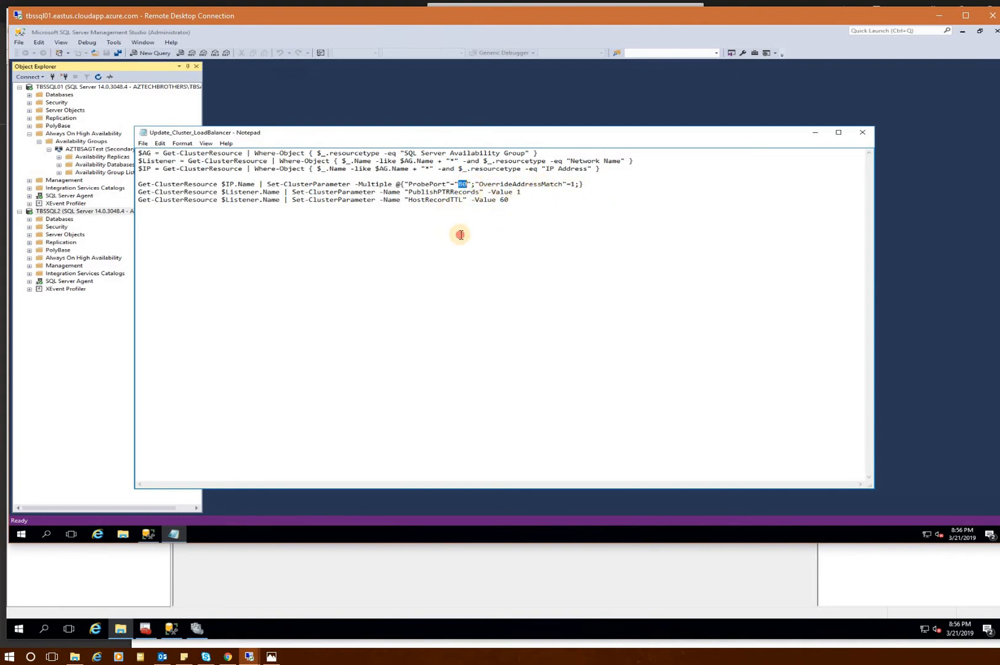
Copy the entire Update_Cluster_LoadBalancer script from Notepad
drag(511, 202, 201, 161)
right_click(206, 160)
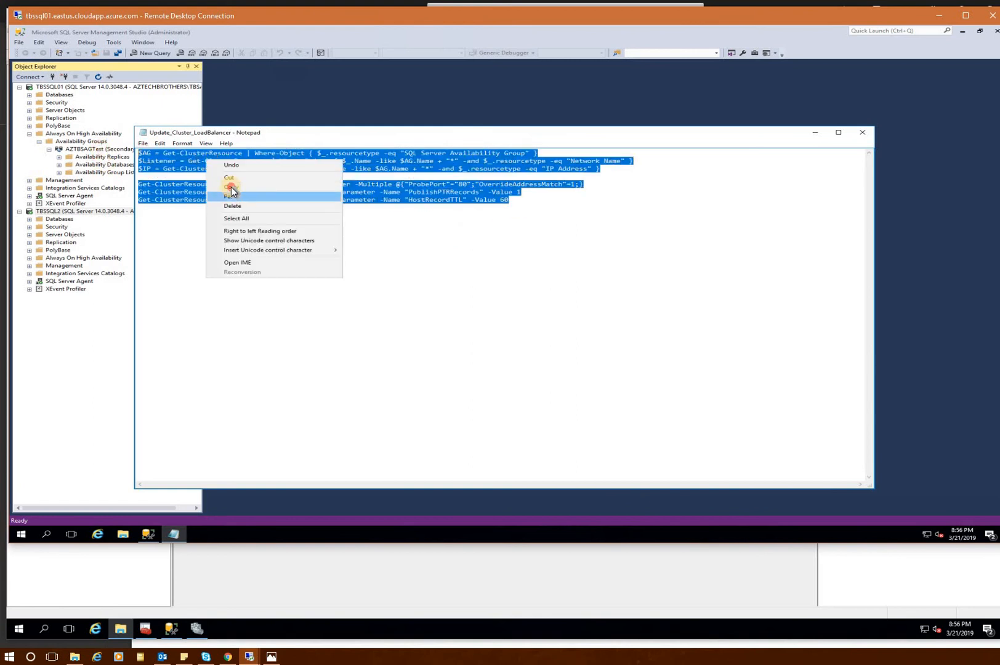
click(230, 188)
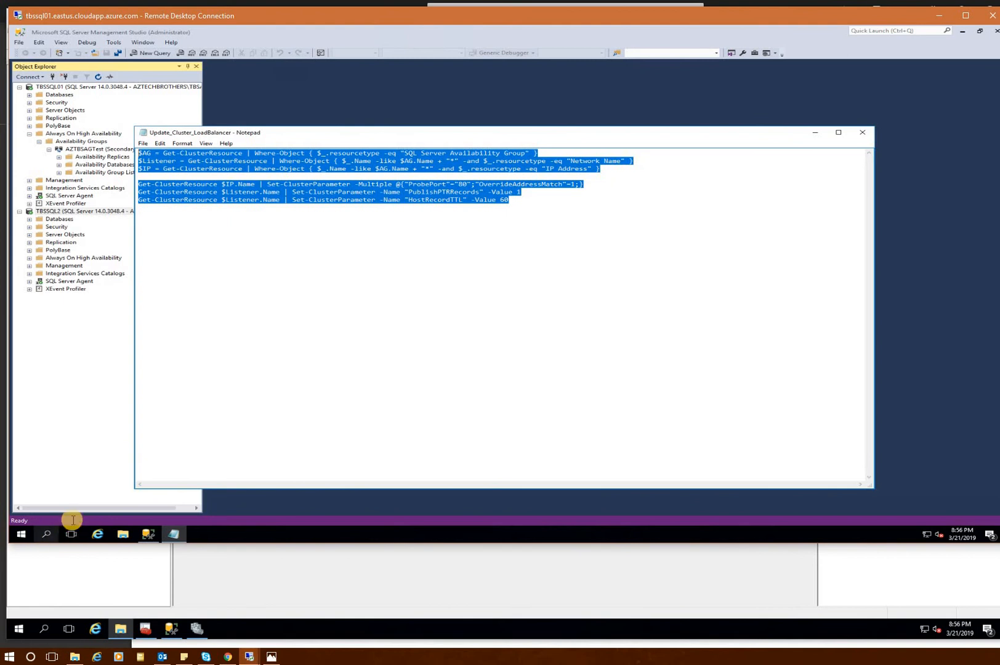
Find Windows PowerShell on tbssql01 and run it as administrator
key(super)
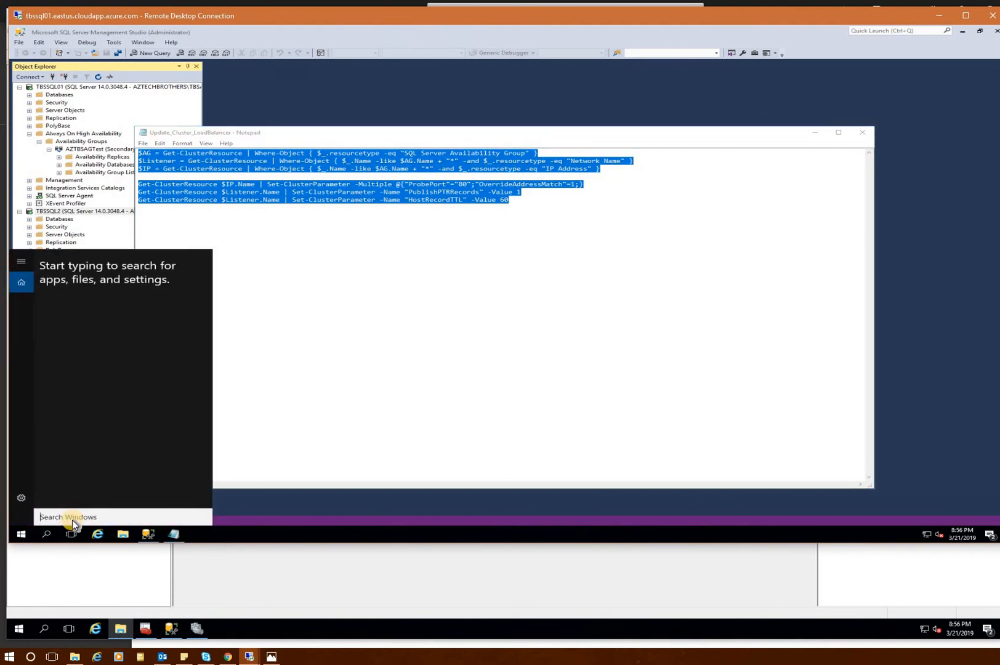
text(Powershell)
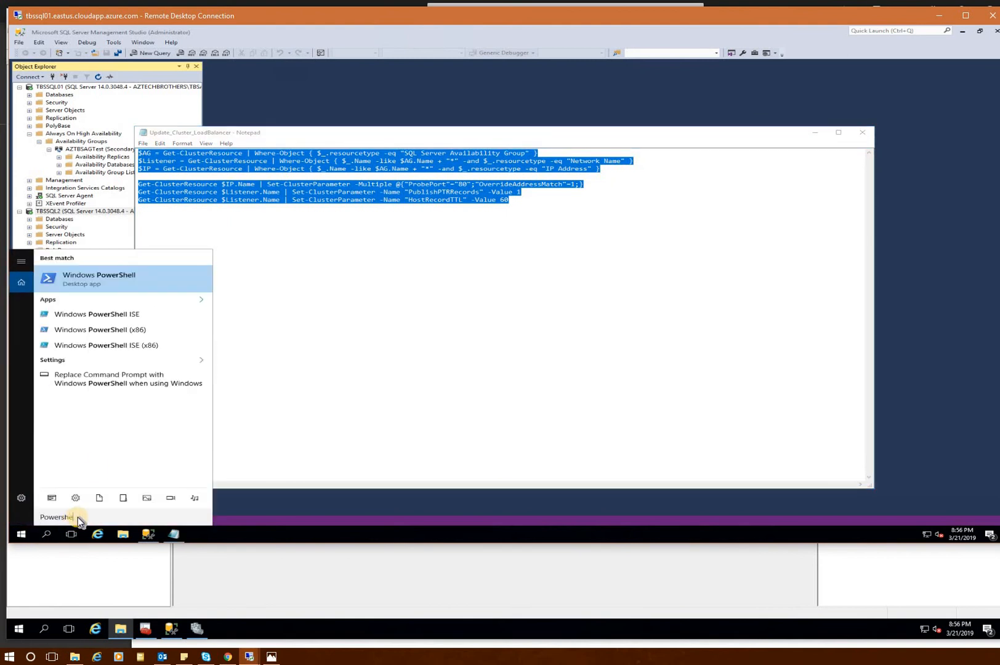
right_click(105, 273)
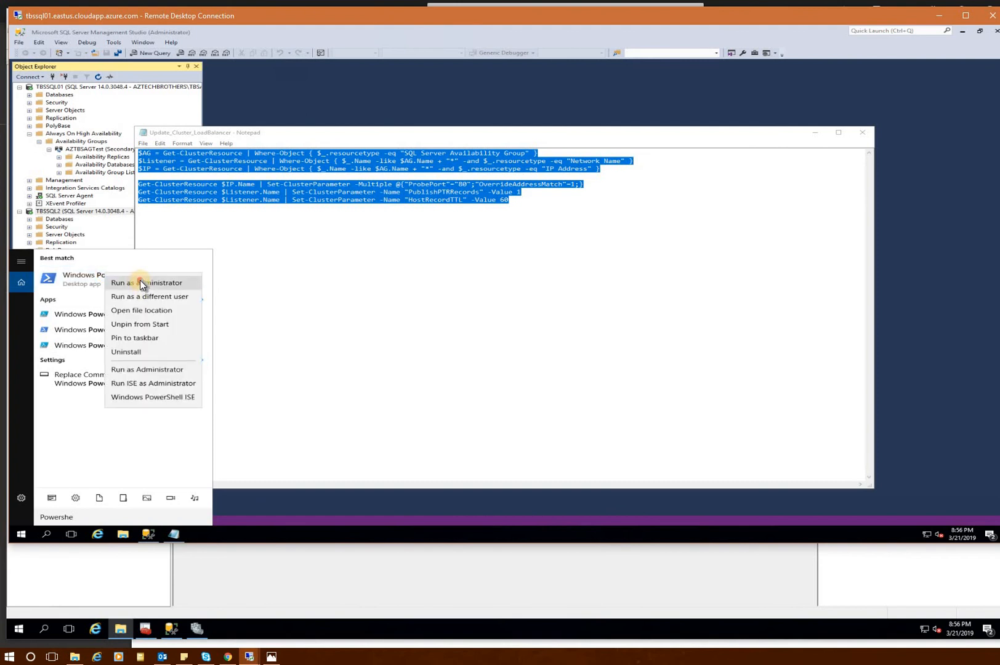
click(140, 282)
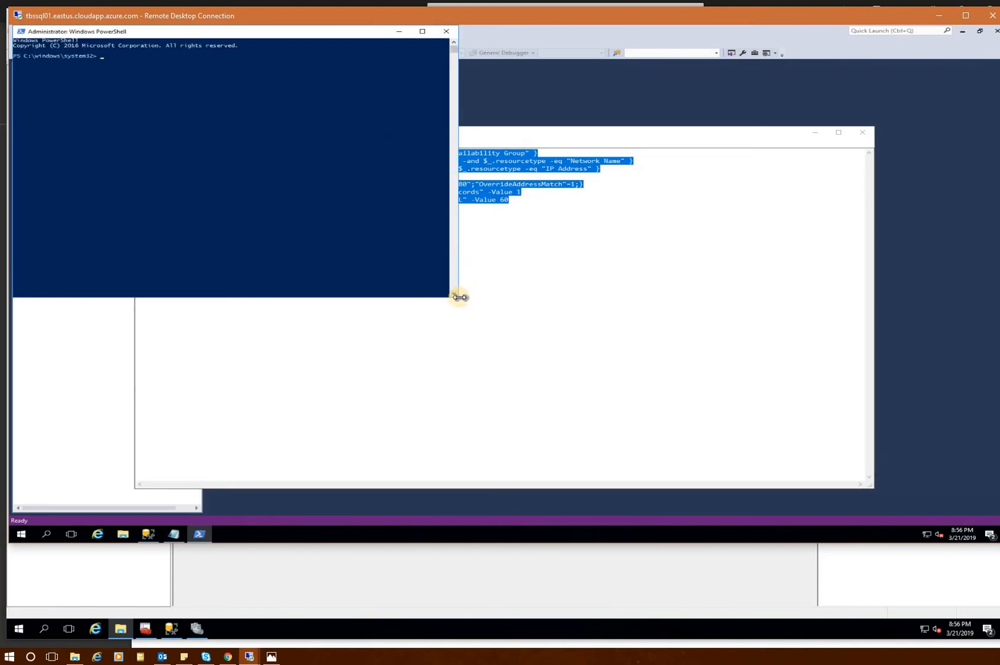
Maximize the PowerShell window, paste the copied cluster parameter script and run all its commands, including HostRecordTTL 60
drag(459, 297, 466, 304)
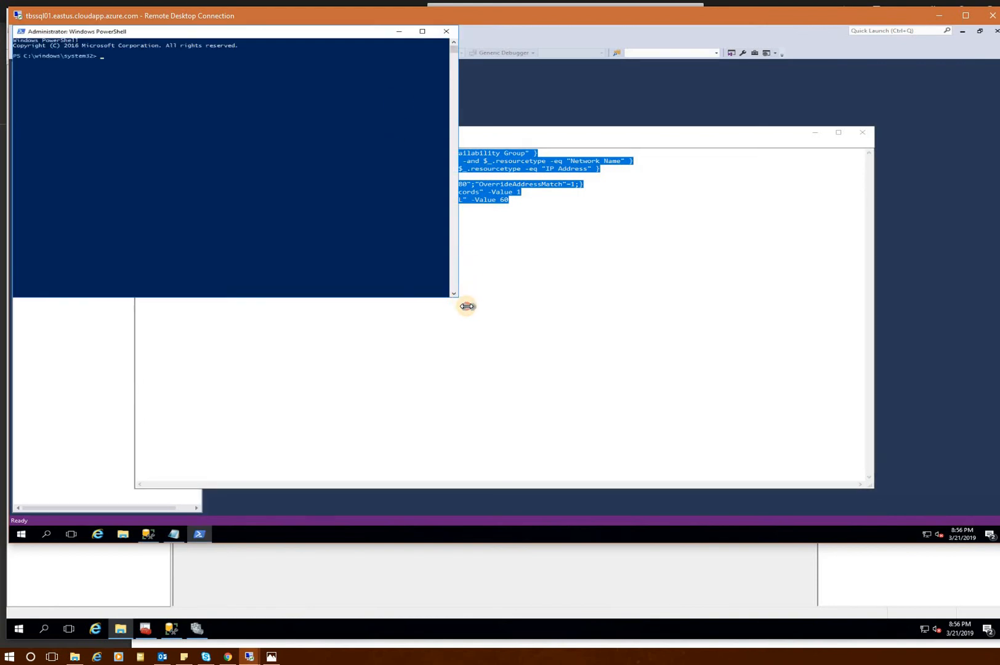
click(429, 30)
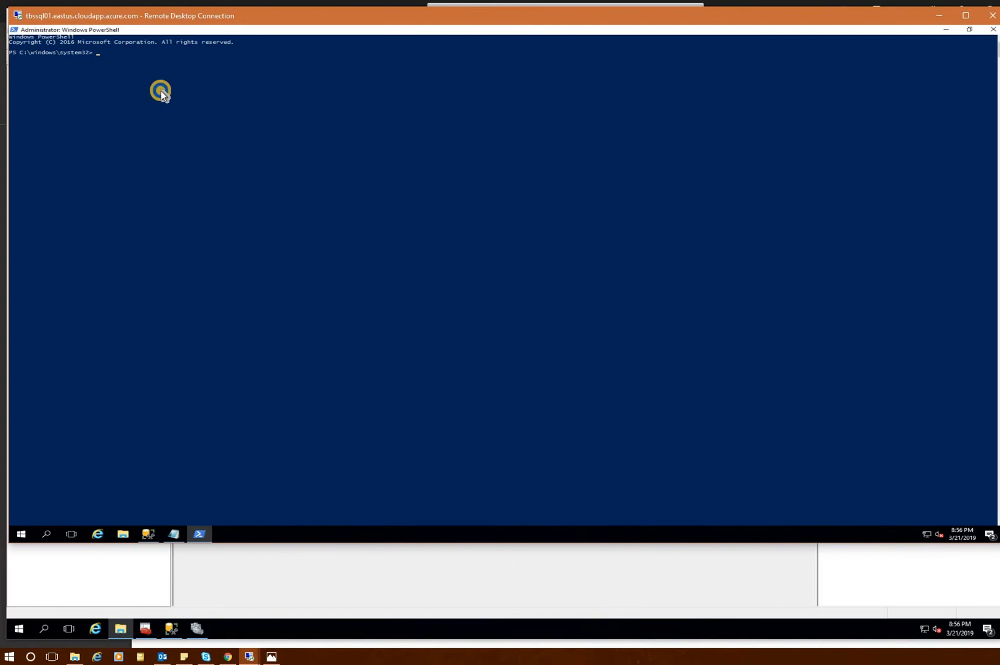
right_click(160, 90)
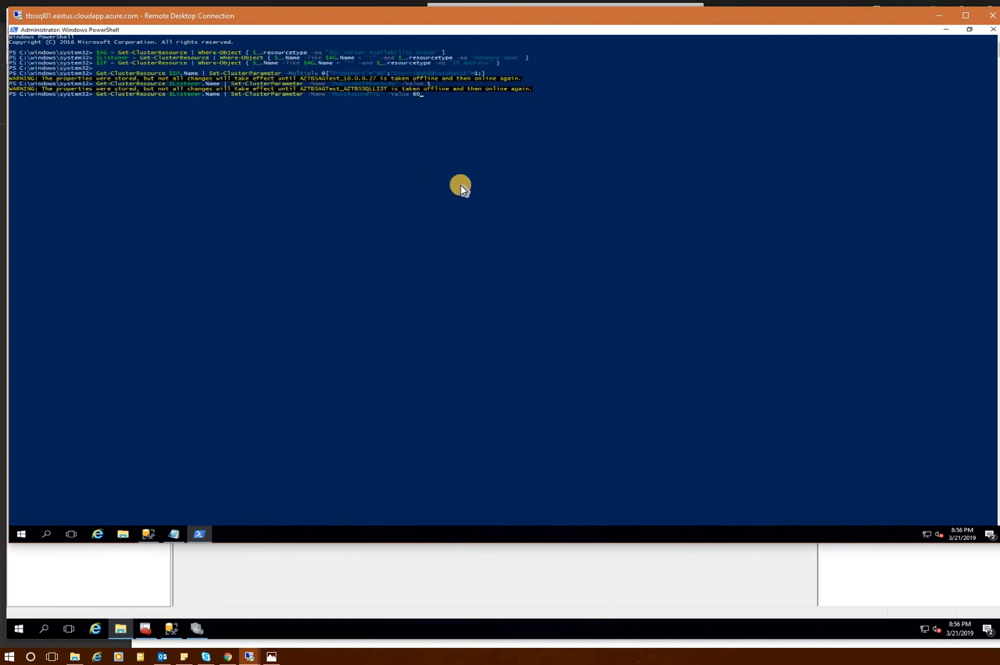
key(Return)
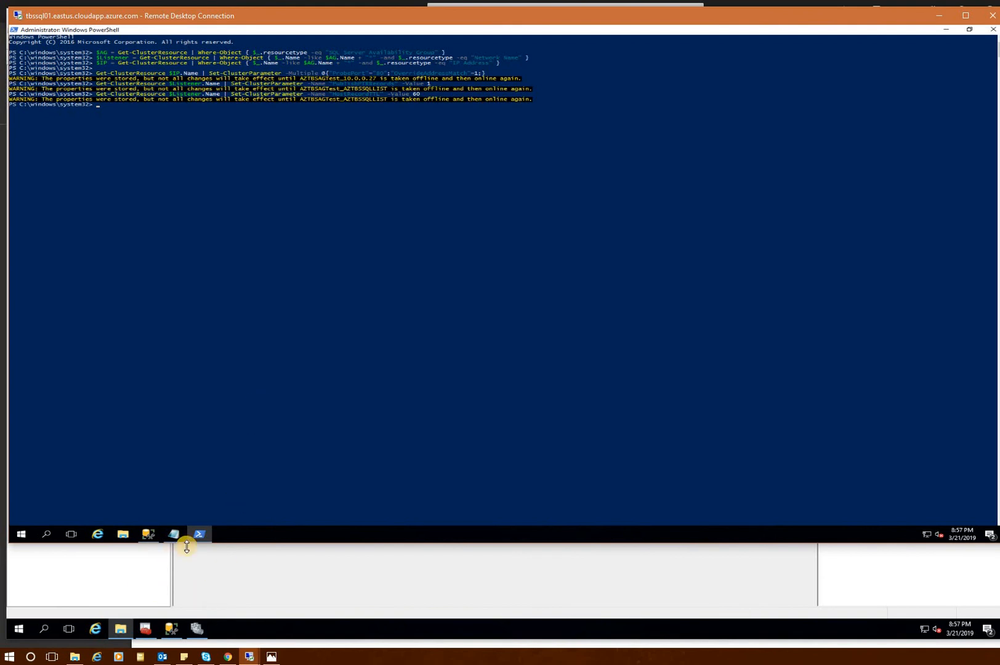
Return to Failover Cluster Manager in the tbssql02 session and take the cluster core IP address 10.0.0.25 offline
click(942, 15)
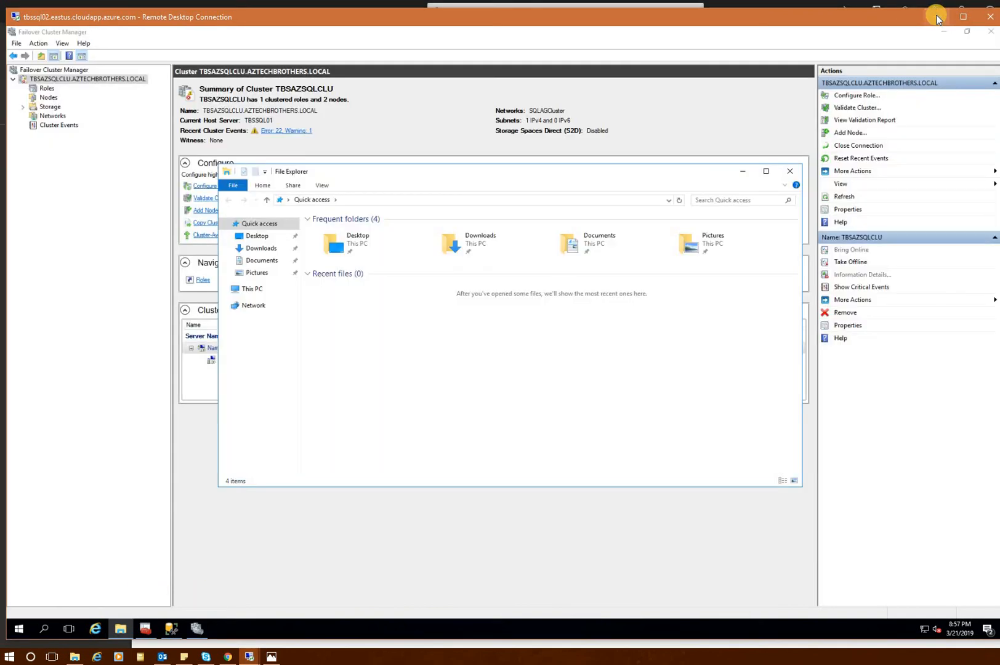
click(89, 226)
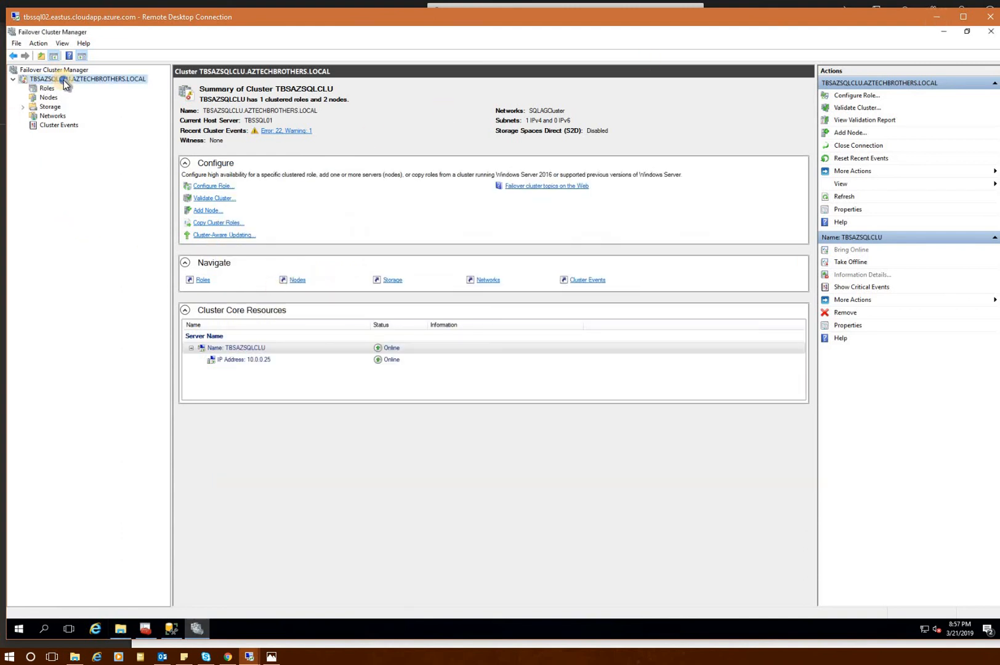
right_click(60, 81)
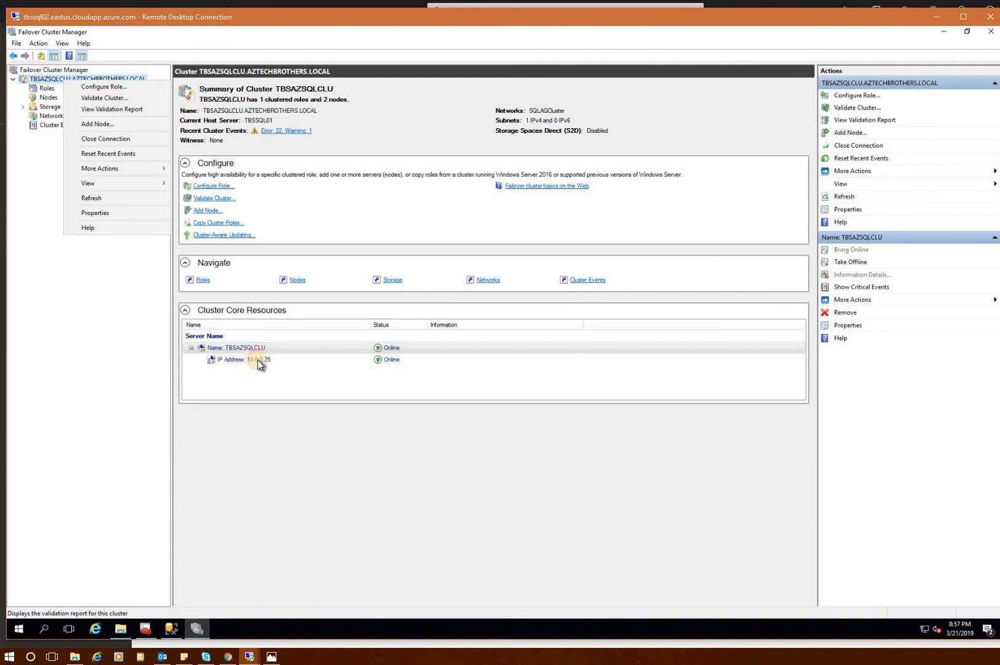
click(240, 360)
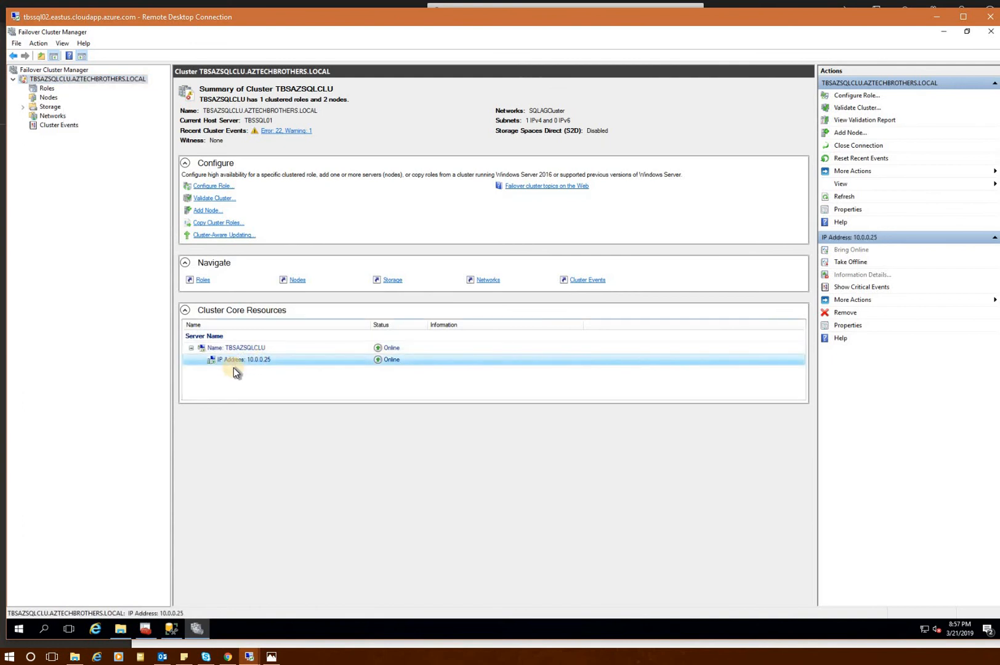
right_click(234, 360)
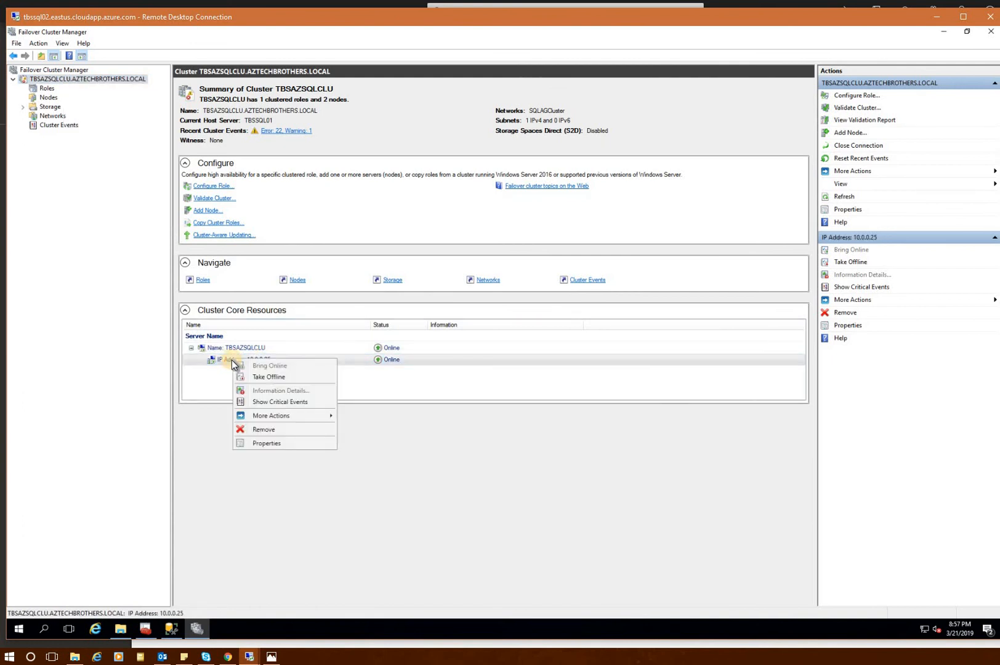
click(246, 375)
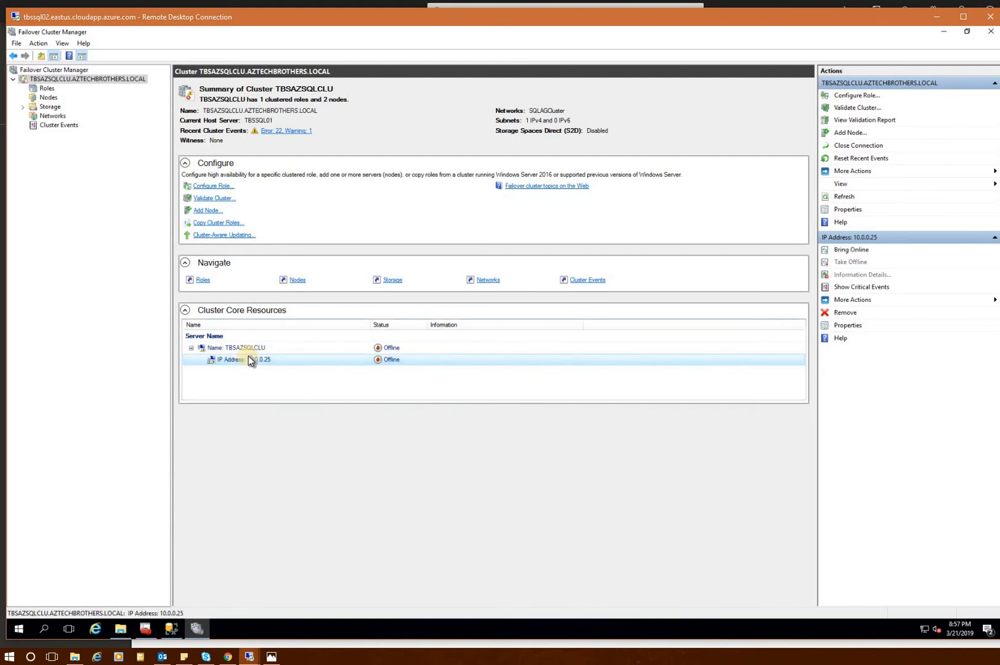
Bring the cluster IP address 10.0.0.25 and the cluster name TBSAZSQLCLU back online
right_click(248, 356)
click(133, 296)
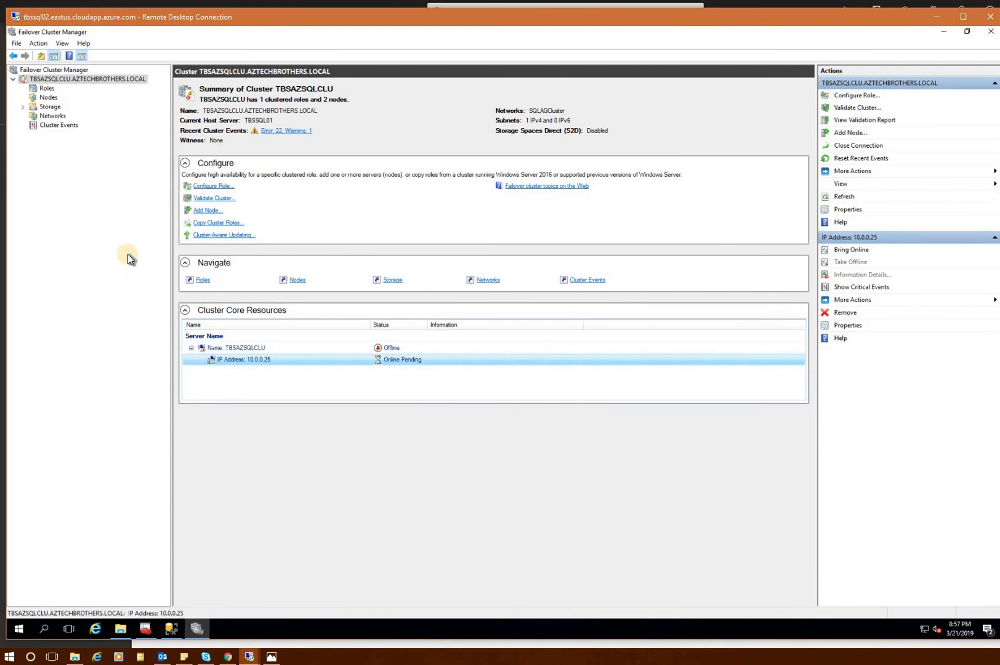
right_click(240, 348)
click(260, 356)
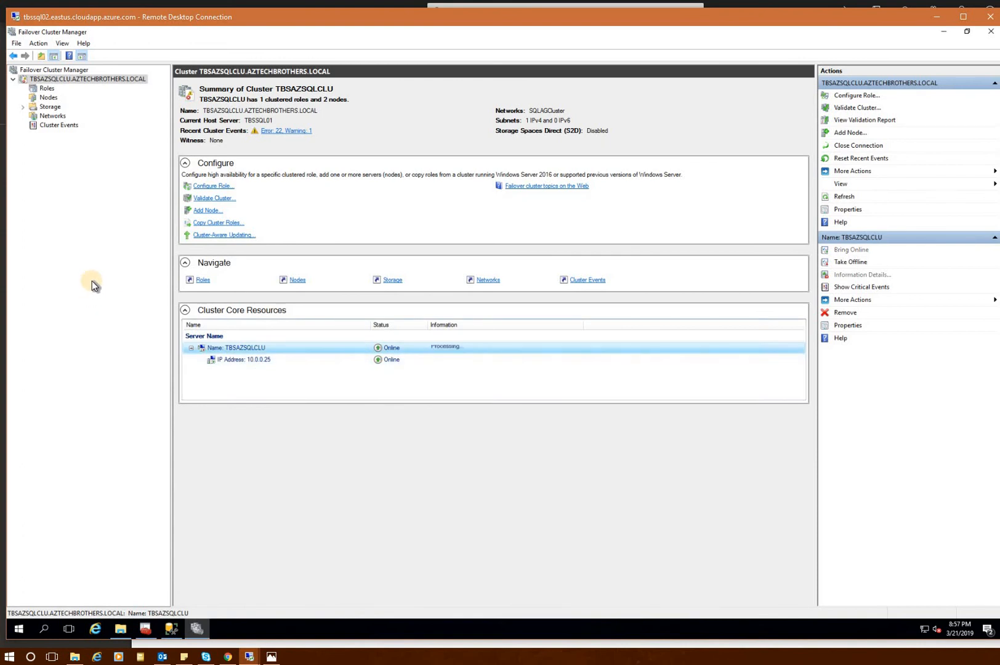
In the AZTBSAGTest role's resources, take the listener name AZTBSSQLLIST and its IP address 10.0.0.27 offline
click(46, 89)
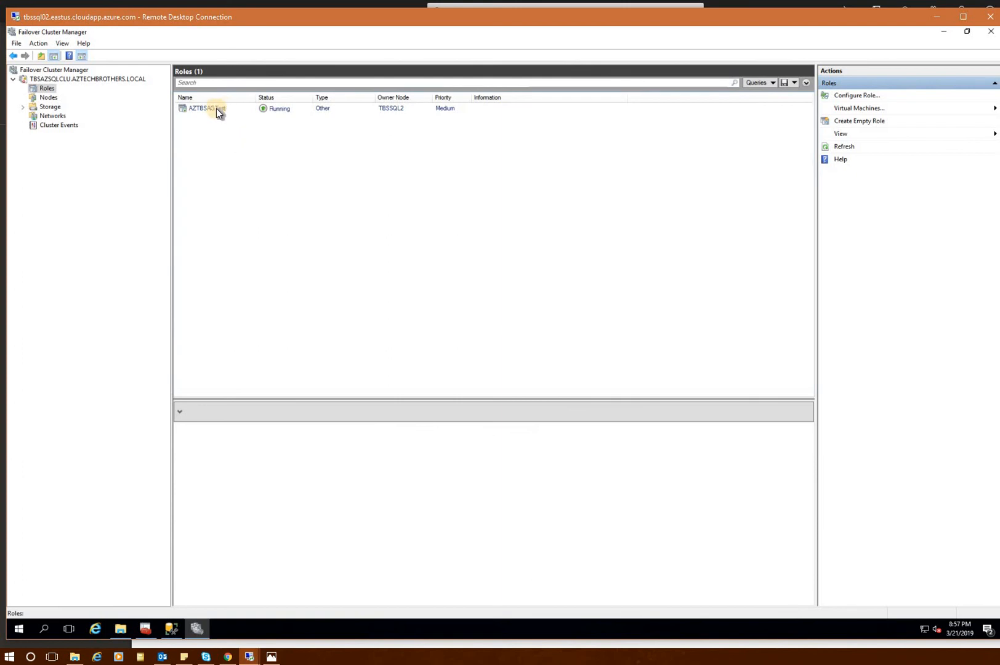
click(213, 109)
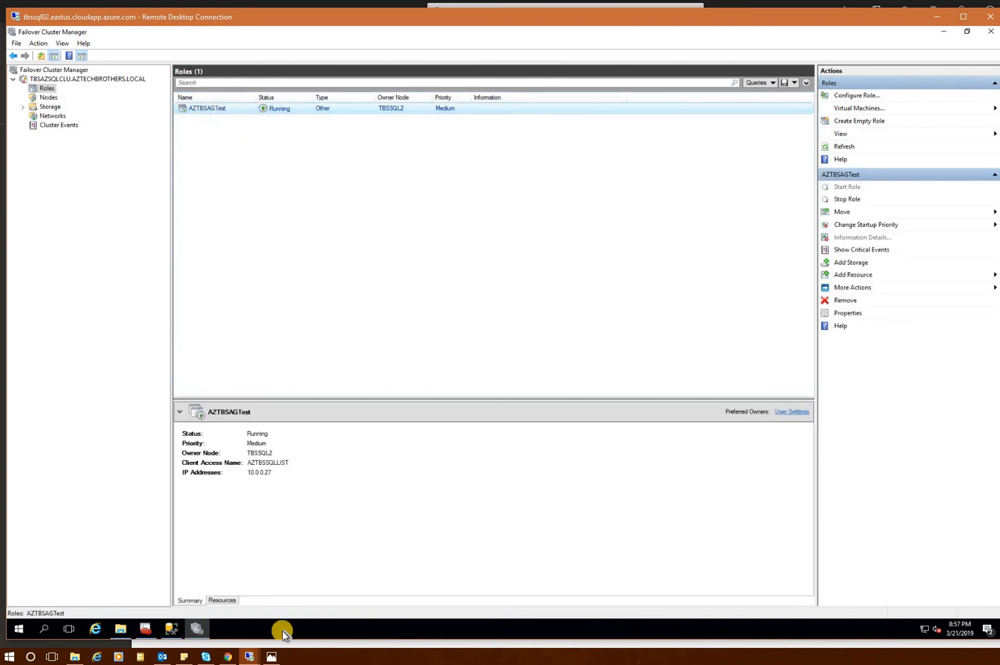
click(226, 600)
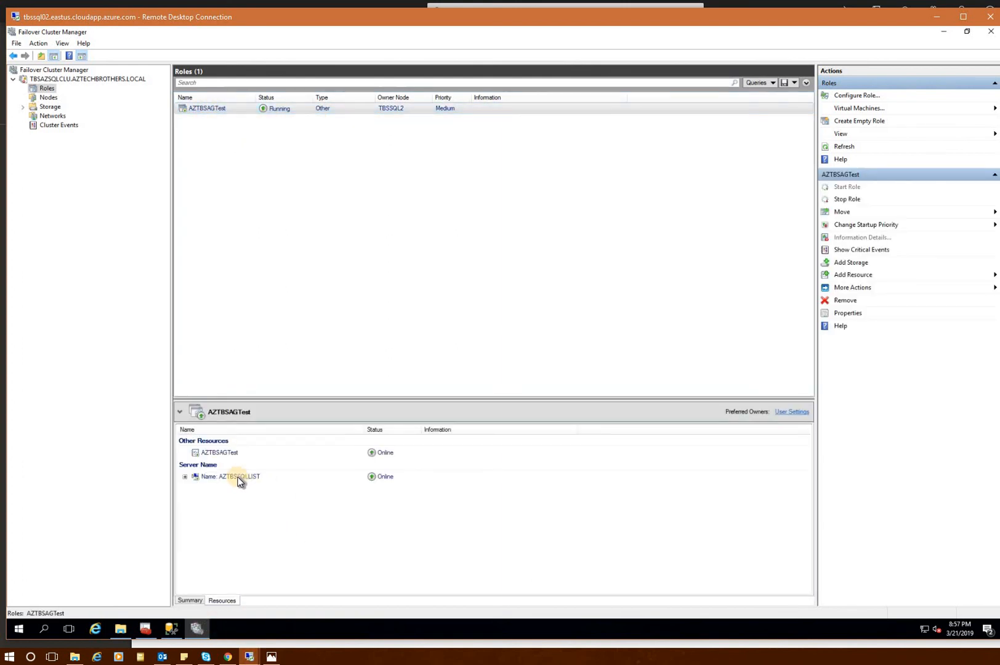
click(185, 477)
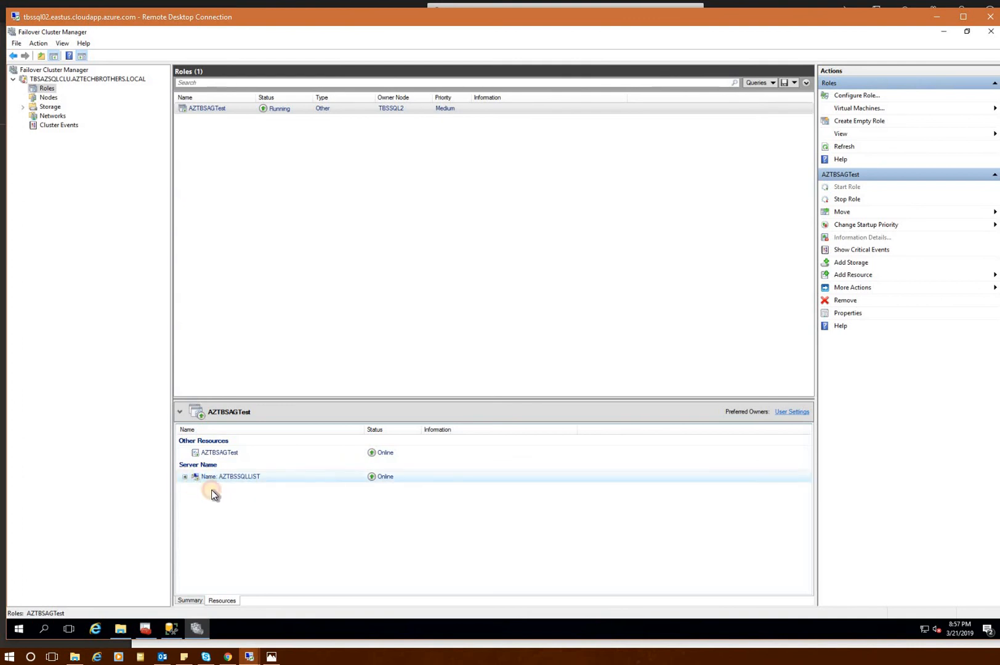
right_click(250, 477)
click(284, 495)
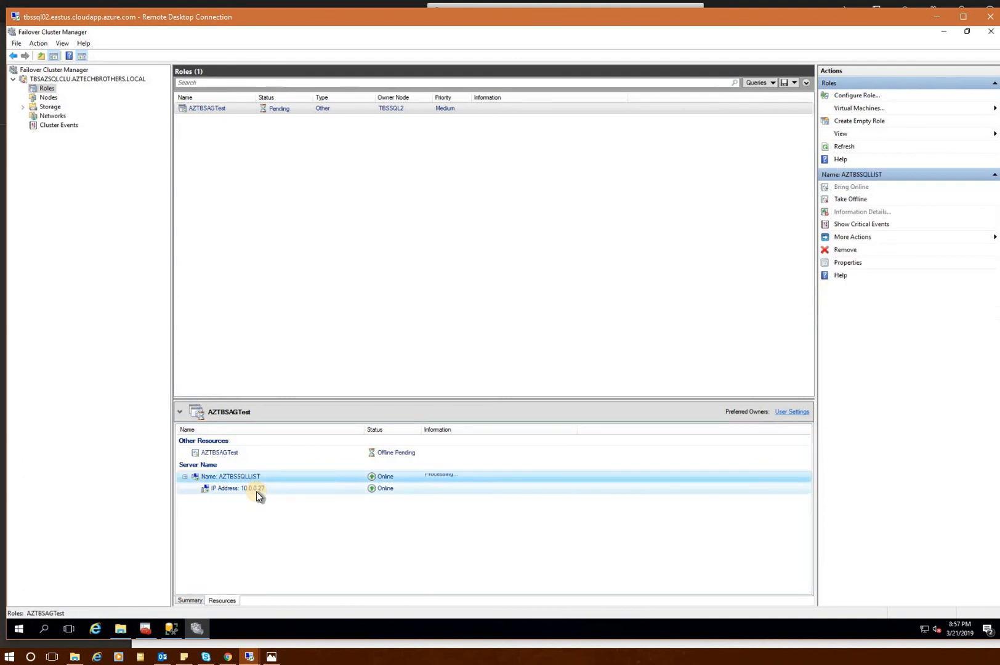
right_click(253, 489)
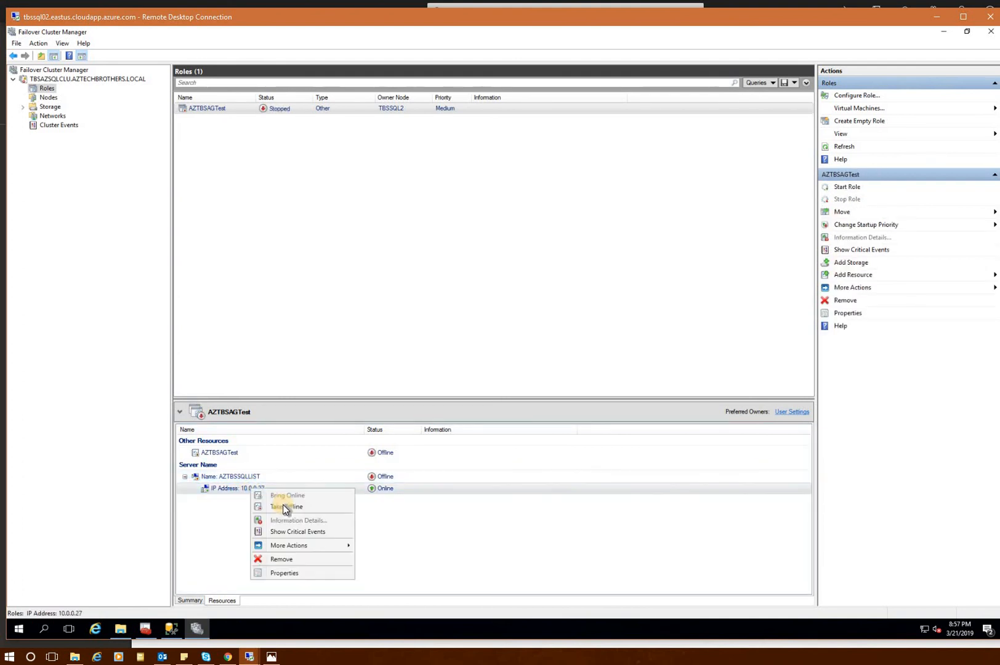
click(284, 507)
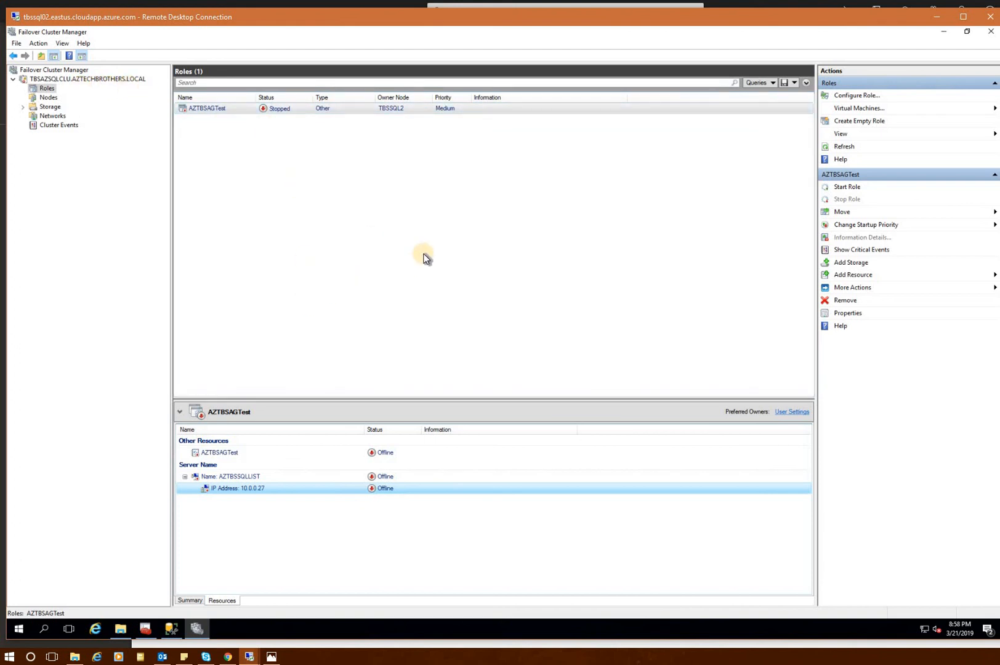
Bring IP address 10.0.0.27, the name AZTBSSQLLIST and the AZTBSAGTest resource online, and refresh the cluster's roles
right_click(247, 491)
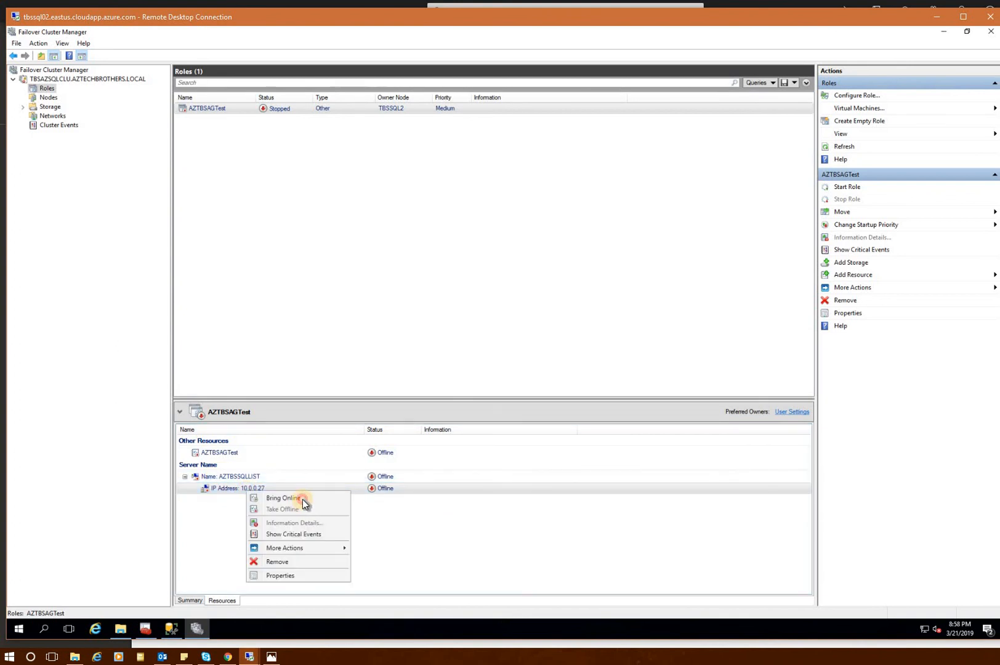
click(303, 499)
right_click(250, 477)
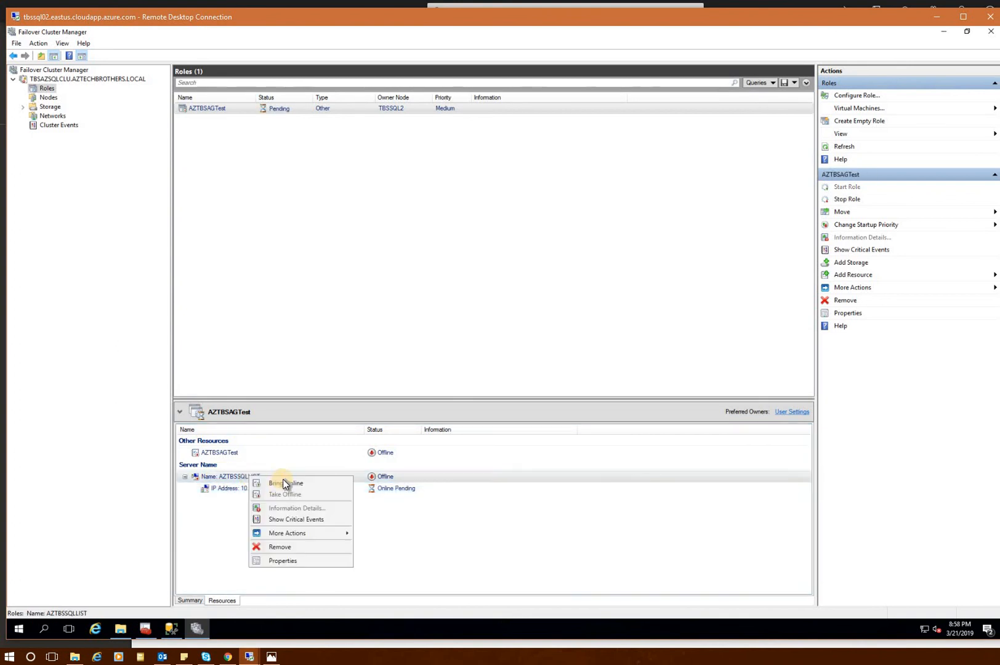
click(282, 480)
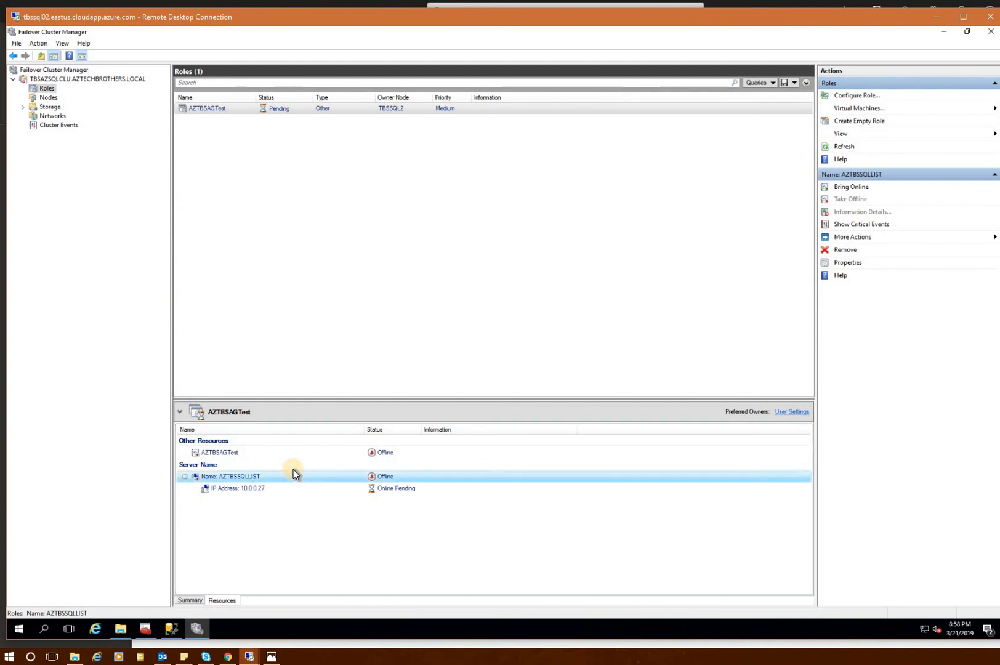
right_click(230, 456)
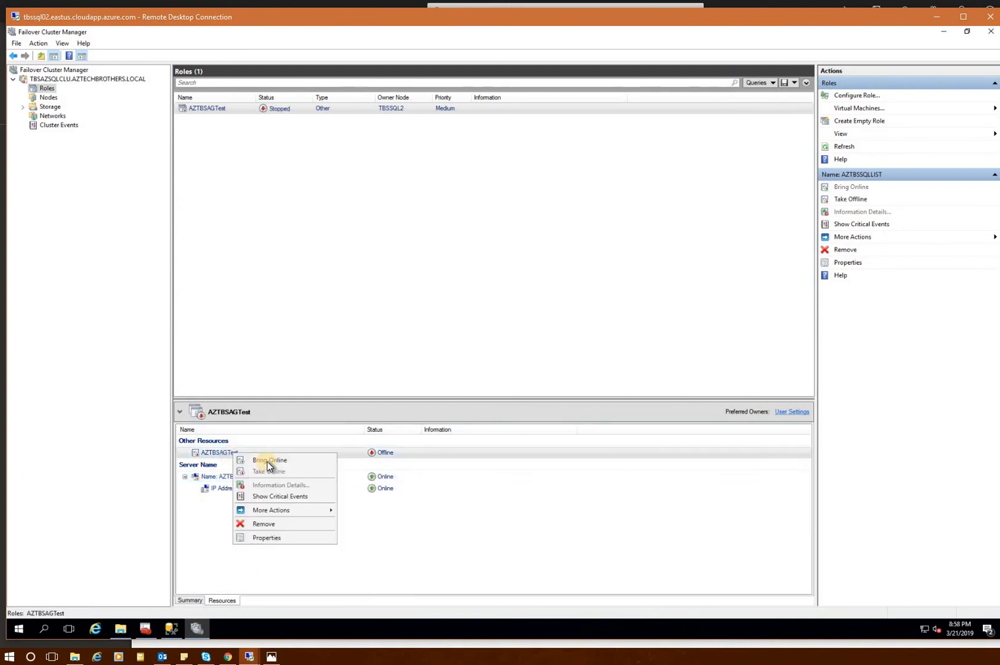
click(280, 462)
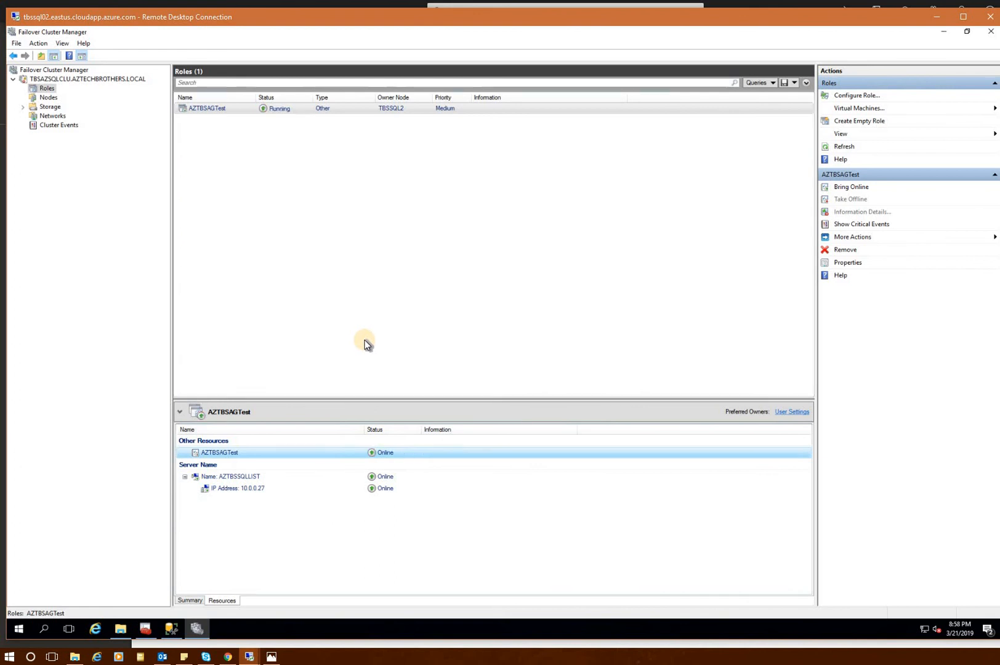
right_click(51, 86)
click(86, 152)
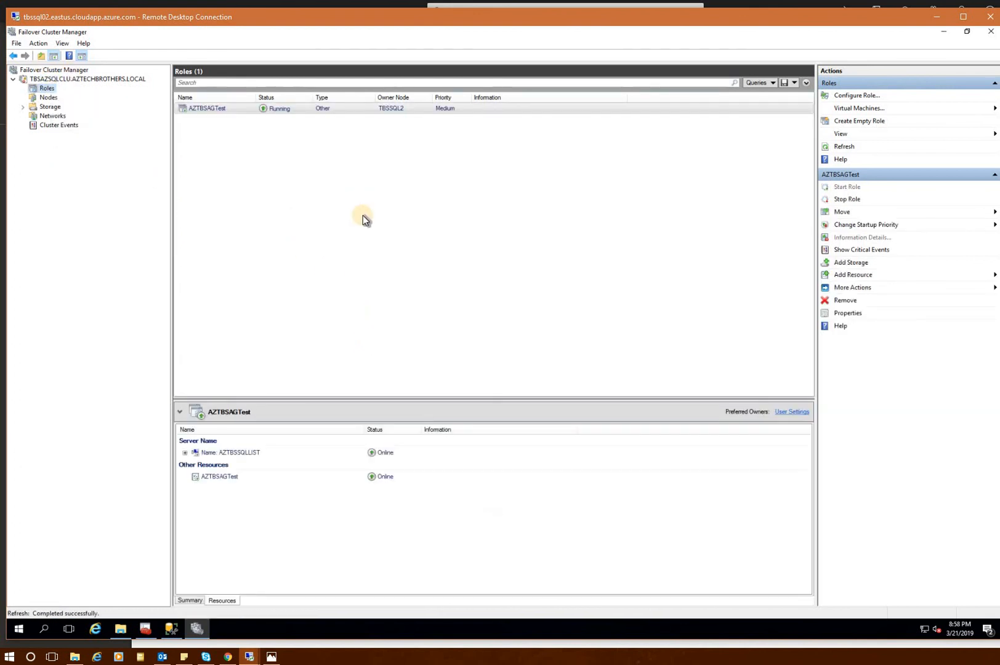
Switch to SQL Server Management Studio, close the open File Explorer window and refresh the TBSSQL2 server
click(941, 34)
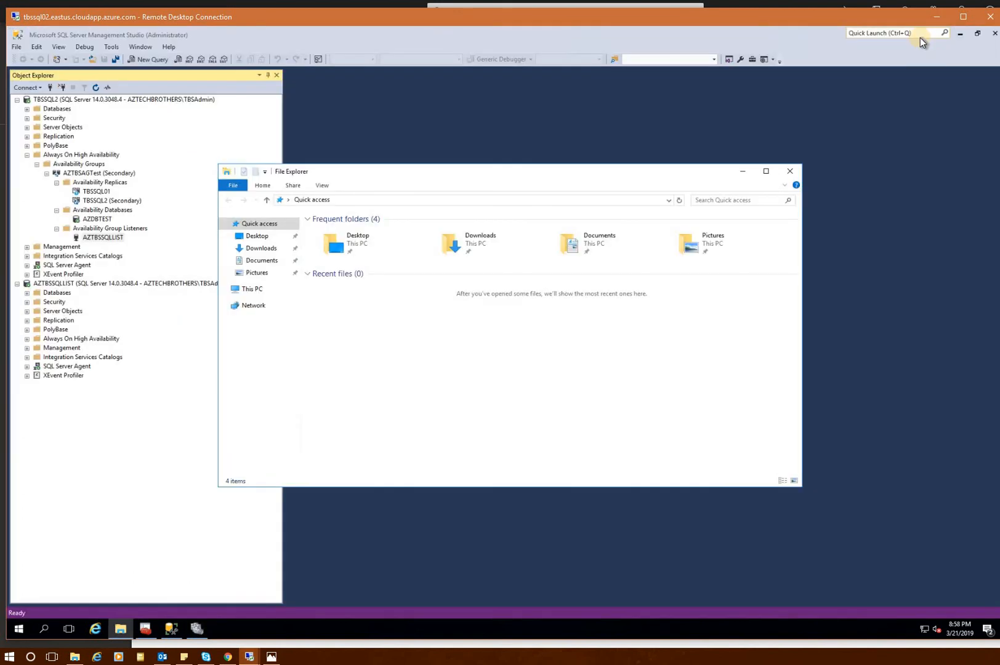
click(789, 172)
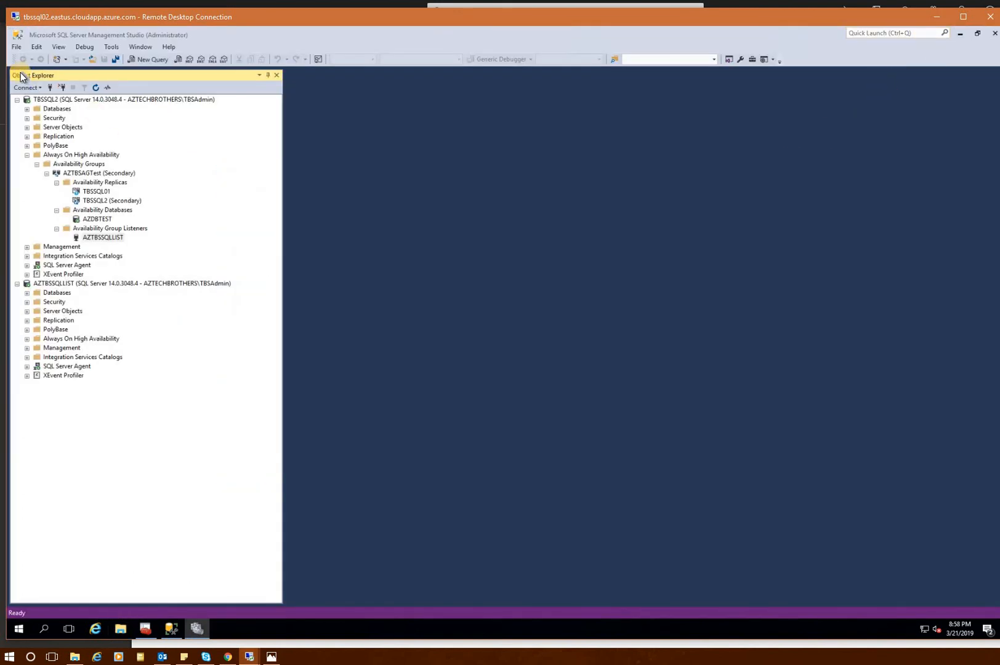
right_click(56, 99)
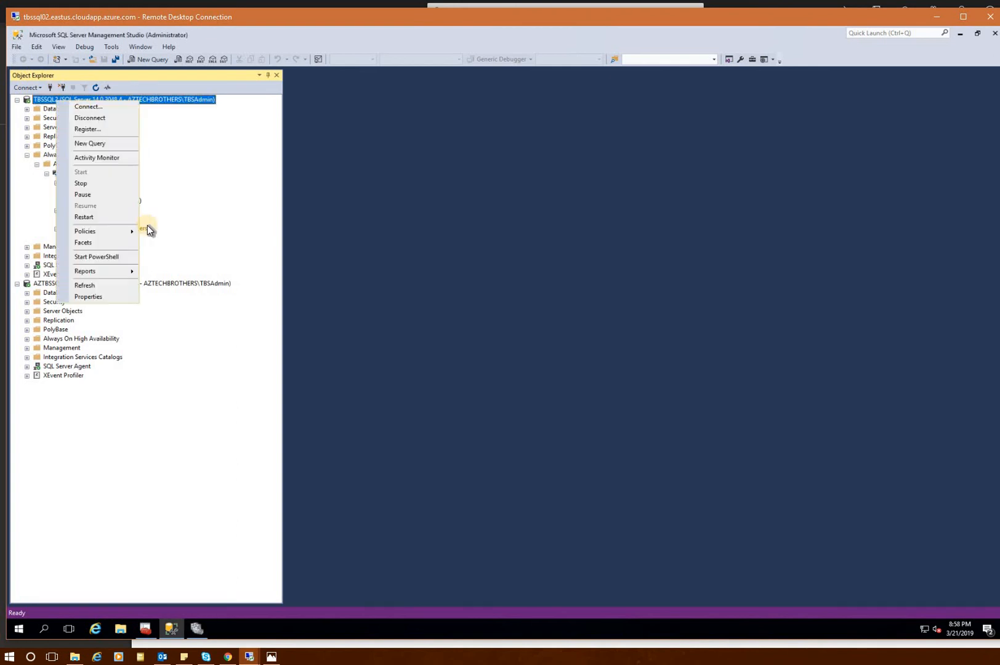
click(102, 284)
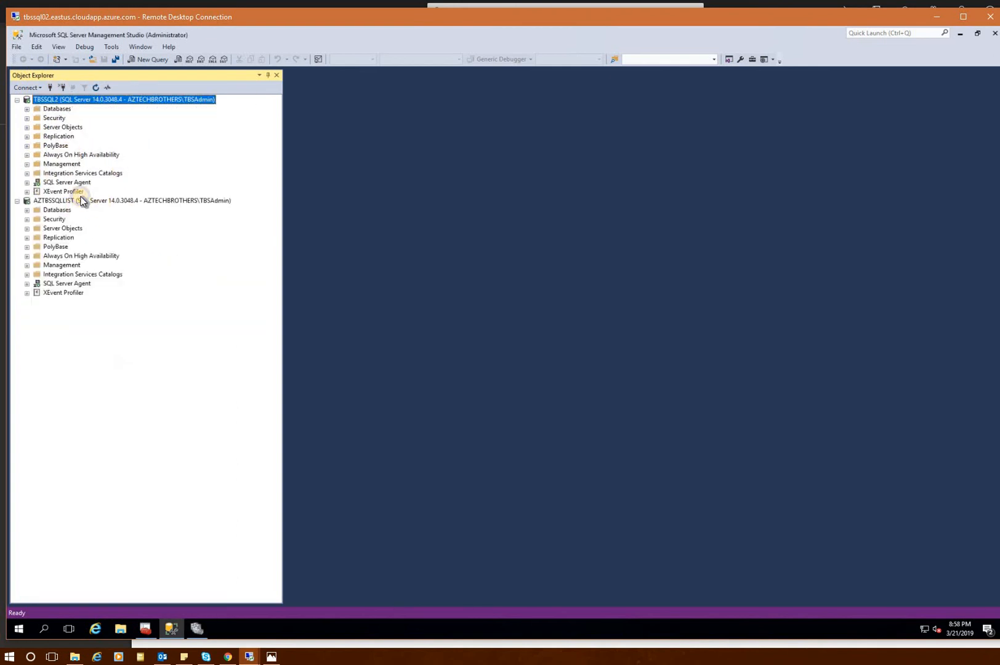
Disconnect both AZTBSSQLLIST and TBSSQL2 from Object Explorer
right_click(77, 193)
key(Escape)
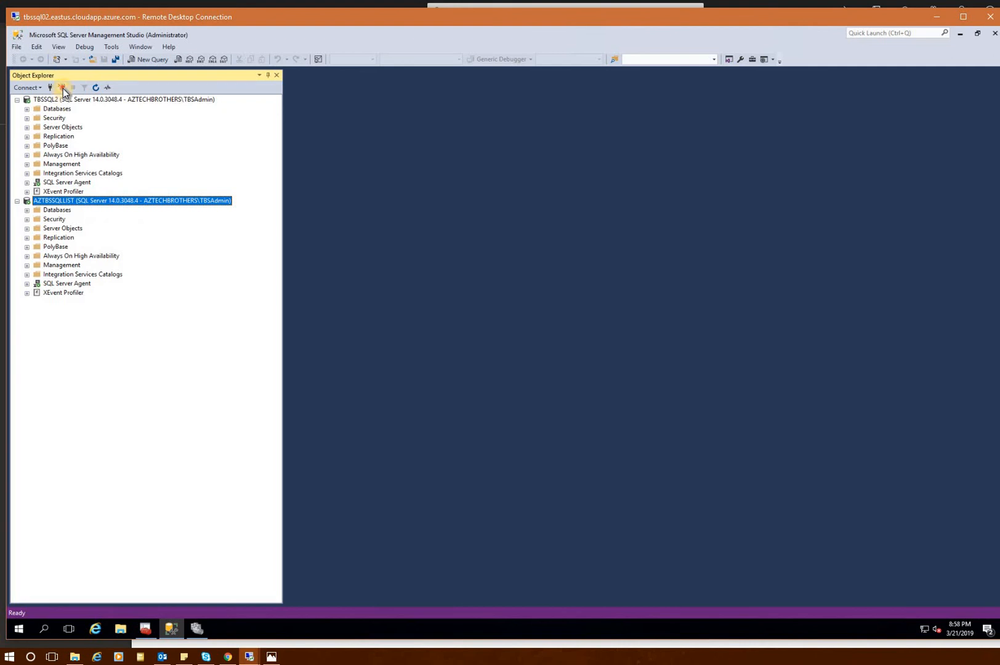
click(62, 87)
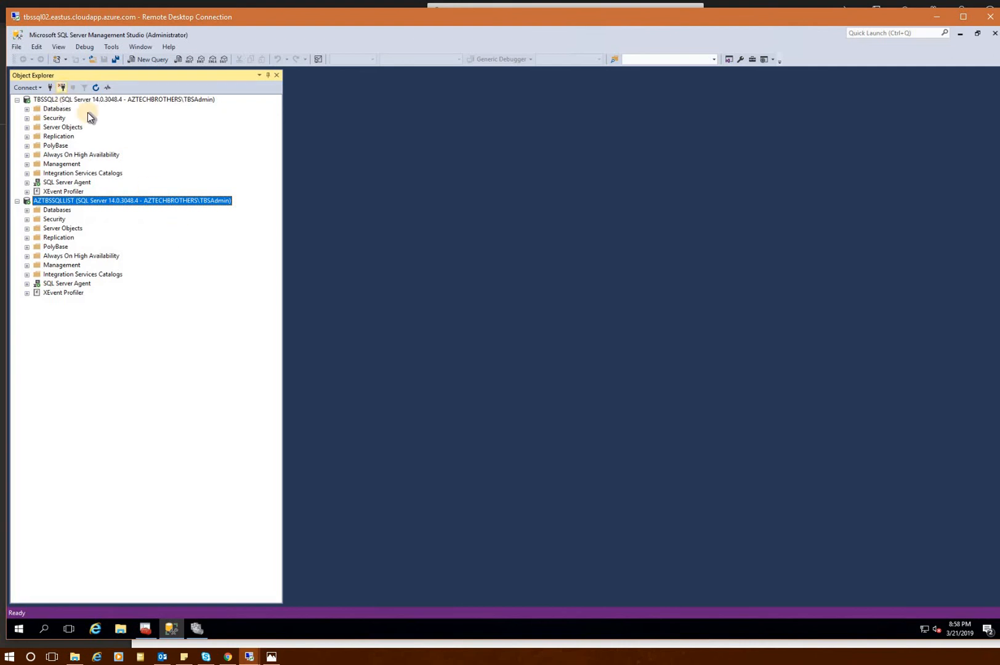
click(63, 87)
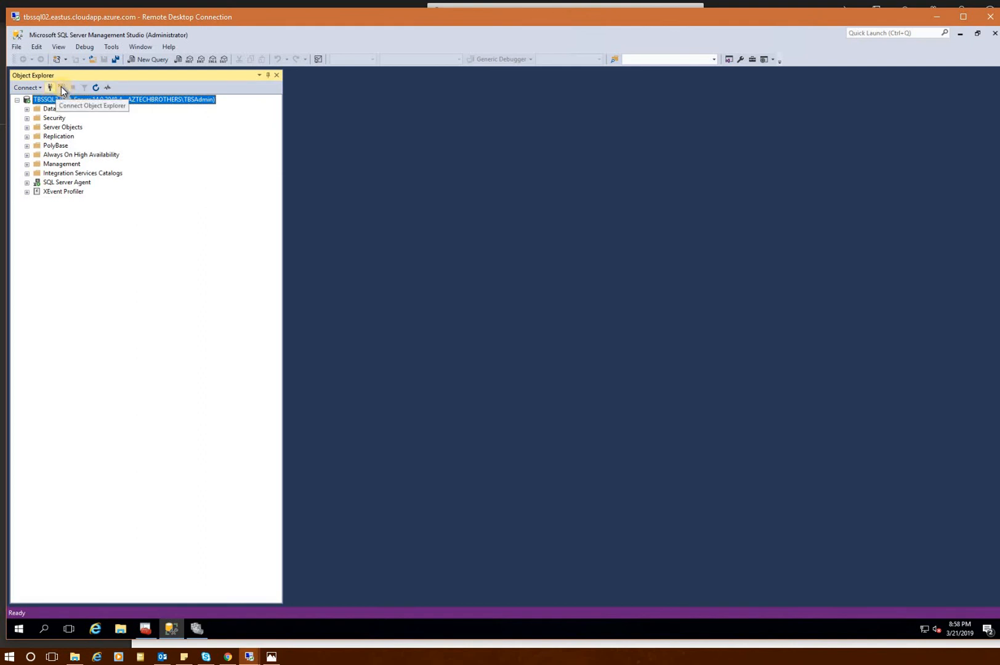
Connect Object Explorer to the TBSSQL01 database engine with Windows Authentication
click(41, 88)
click(61, 98)
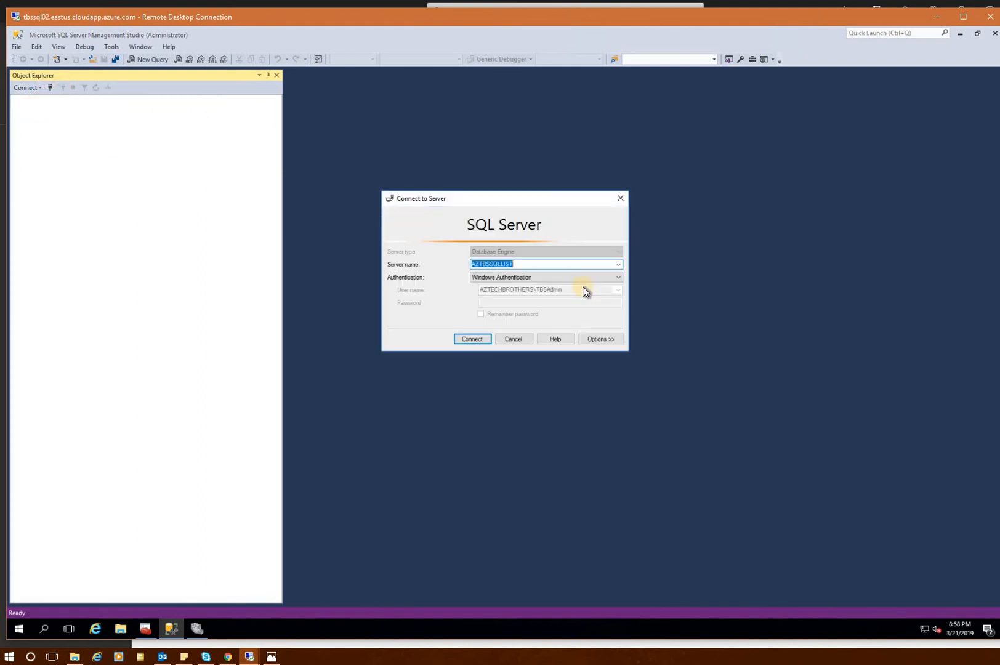
click(620, 264)
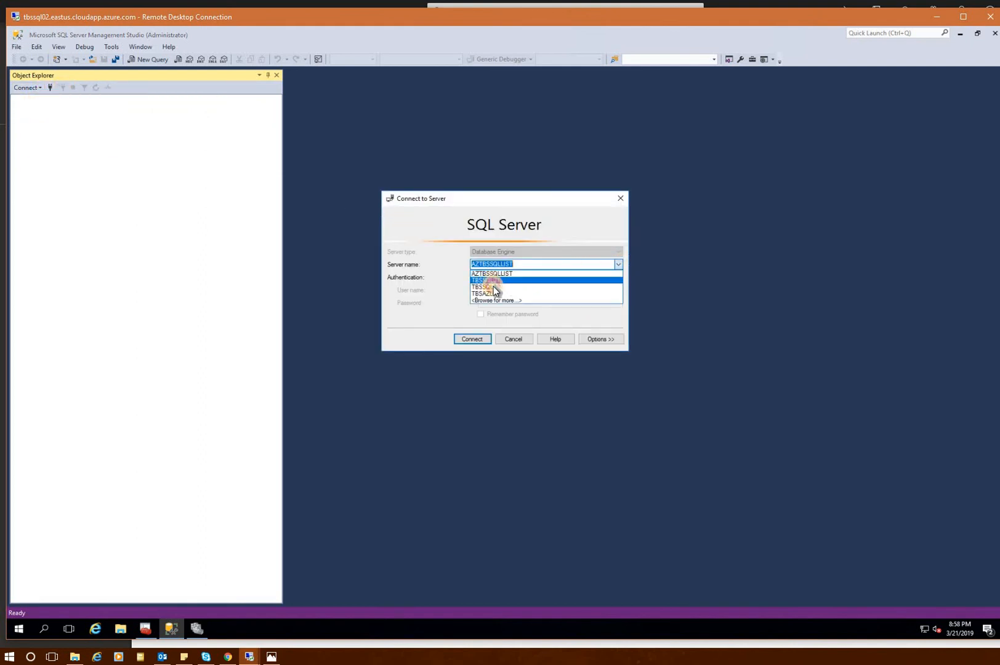
click(493, 287)
click(480, 338)
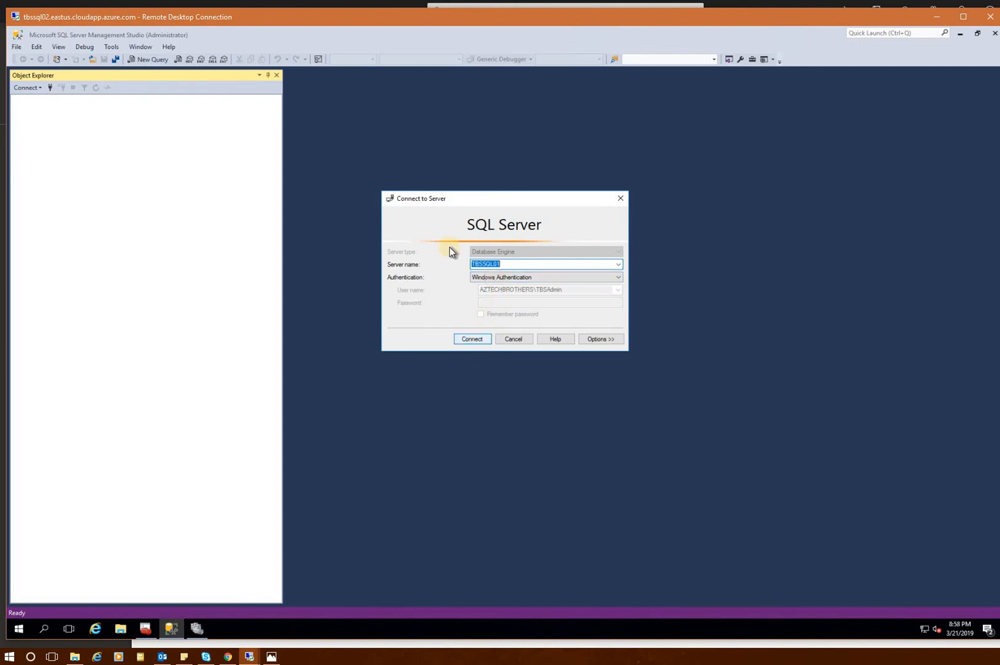
Add a connection to the TBSSQL2 database engine with Windows Authentication
click(34, 88)
click(44, 98)
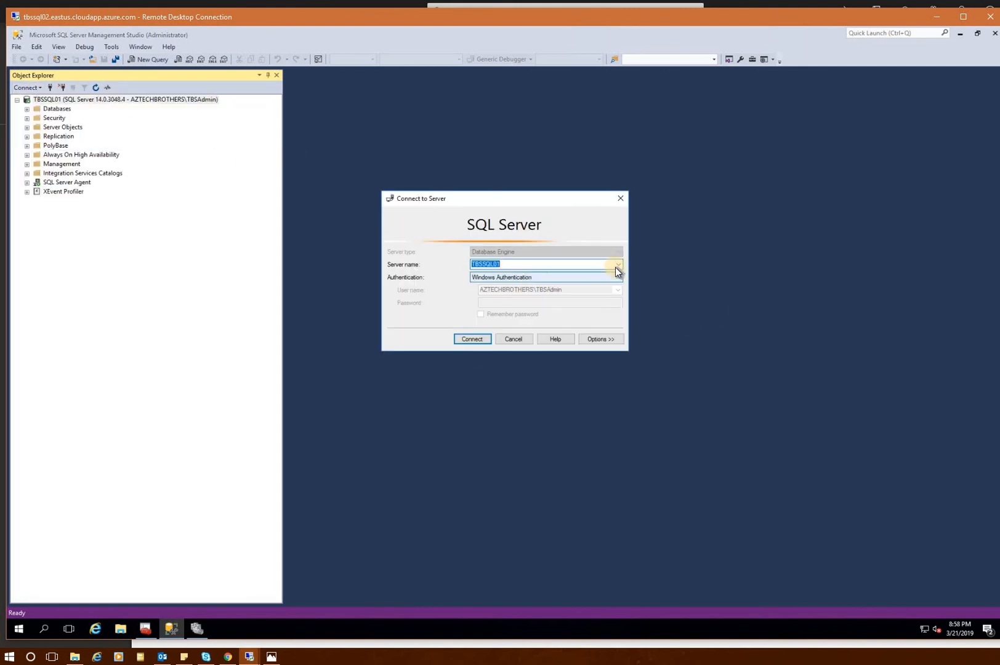
click(507, 285)
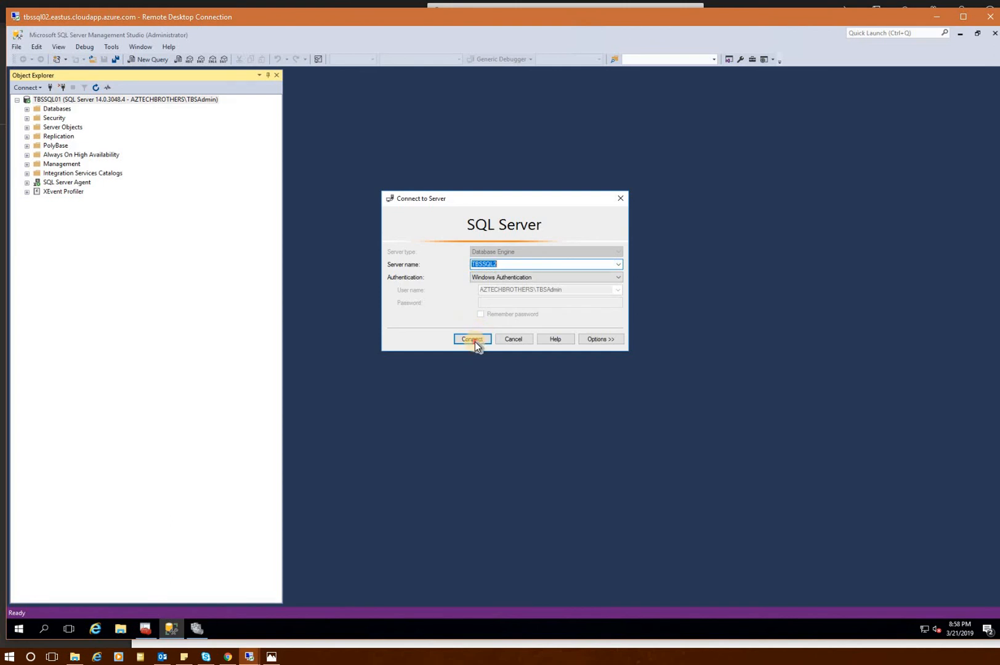
click(473, 339)
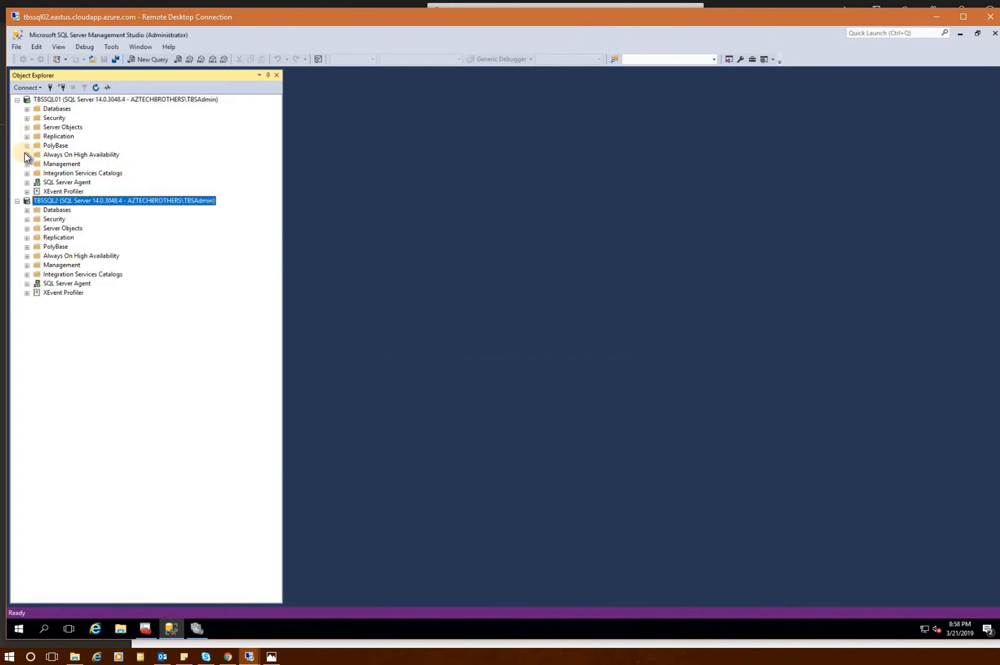
Expand Always On High Availability on TBSSQL01 down to AZTBSAGTest and check that replica's role
click(26, 155)
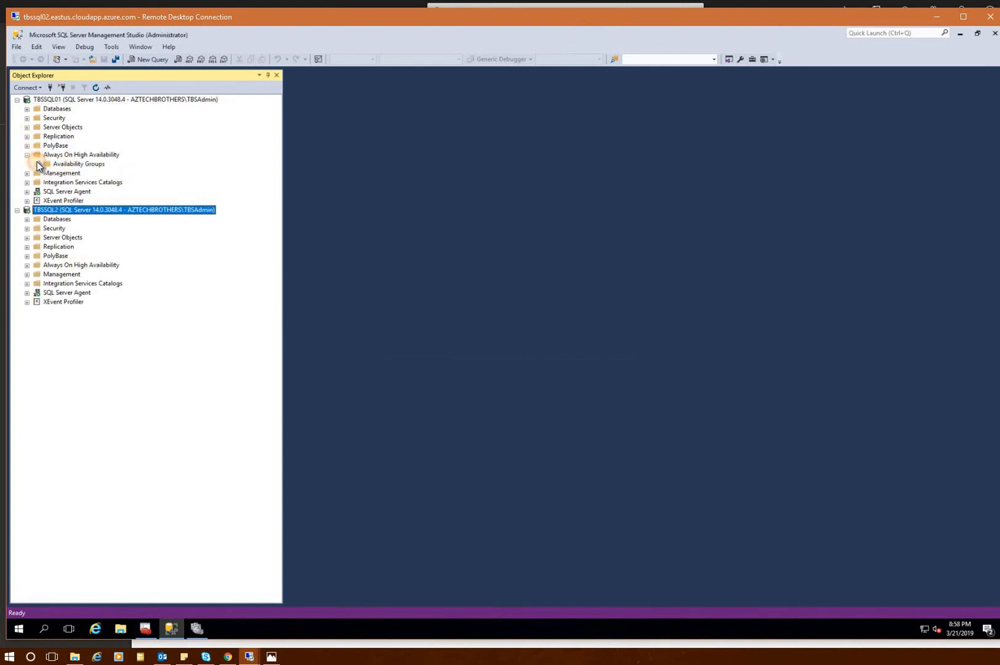
click(37, 163)
click(46, 174)
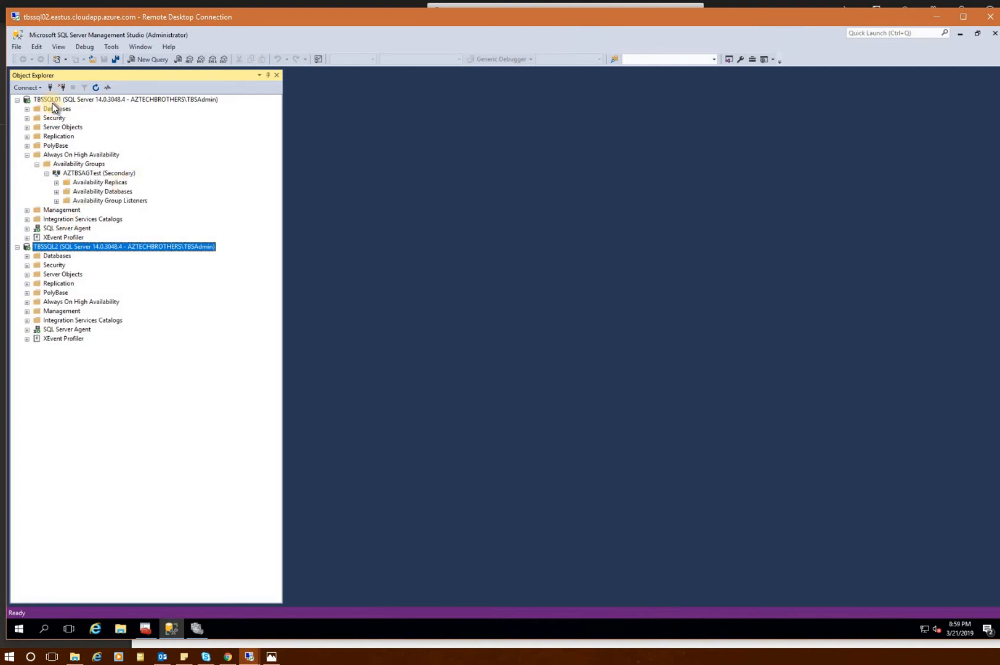
click(111, 173)
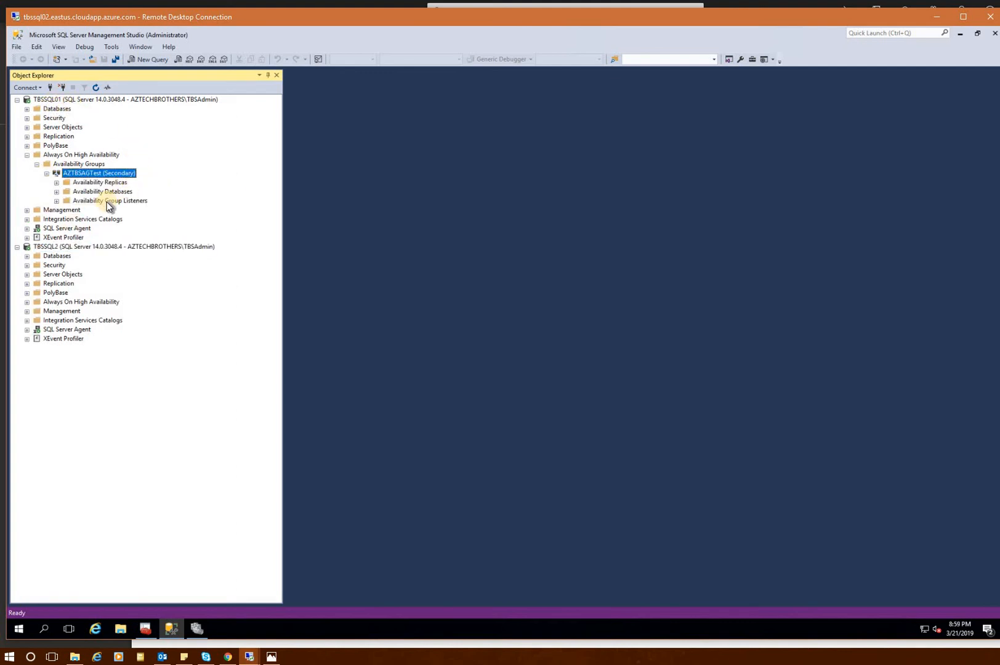
right_click(95, 173)
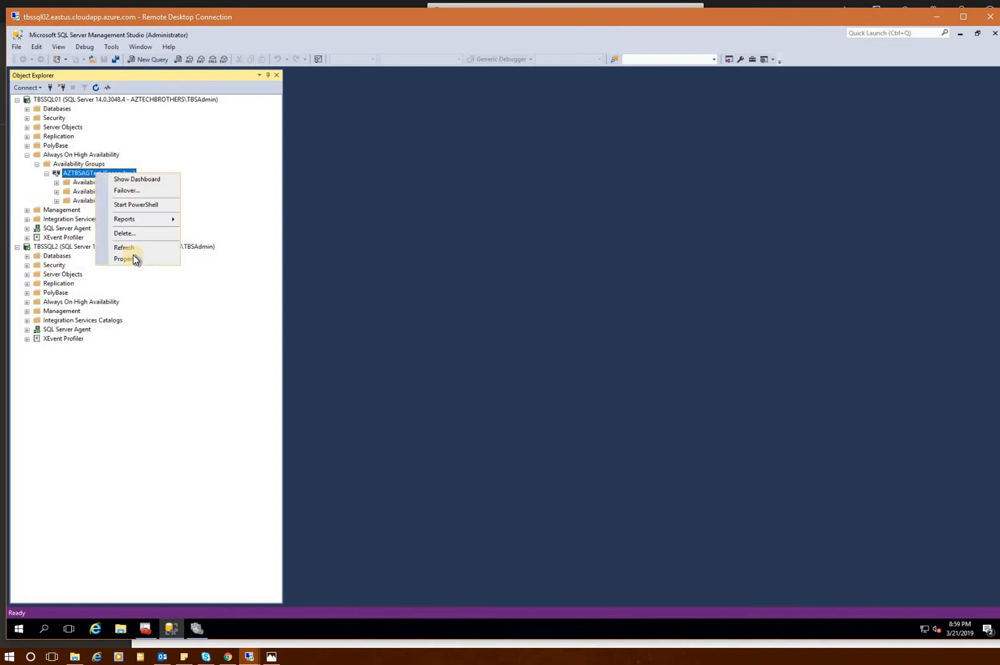
click(22, 269)
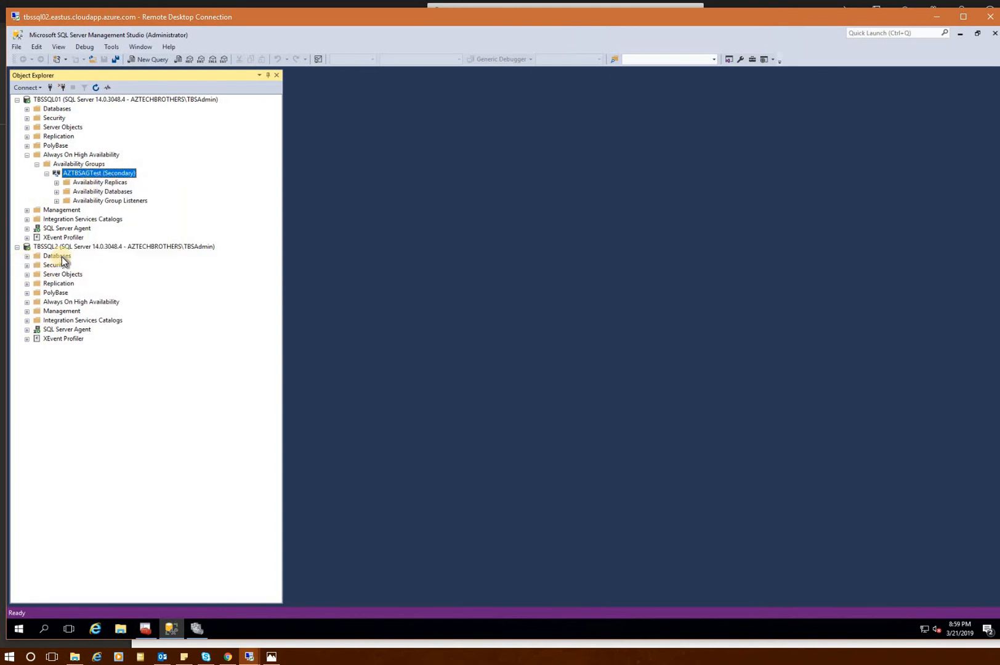
Expand Always On High Availability on TBSSQL2 down to AZTBSAGTest and inspect its listener AZTBSSQLLIST
click(70, 304)
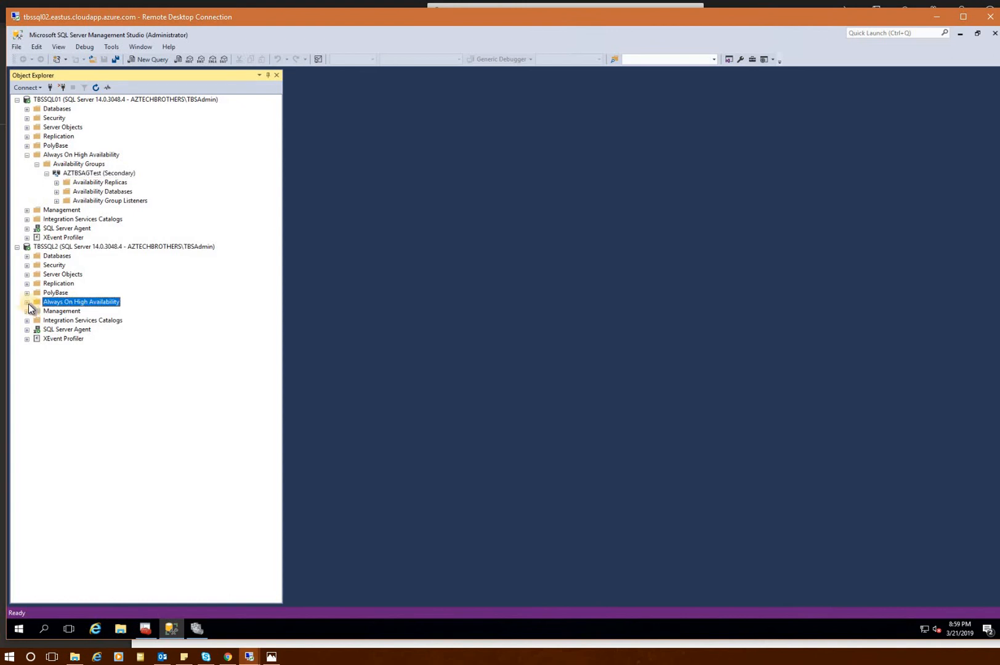
click(26, 302)
click(37, 311)
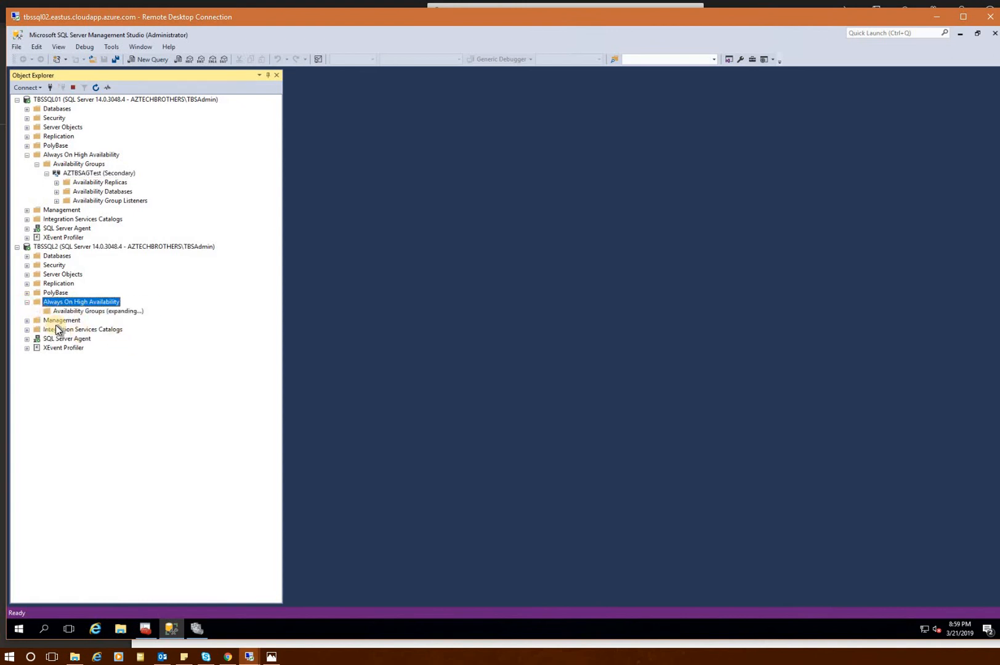
click(47, 320)
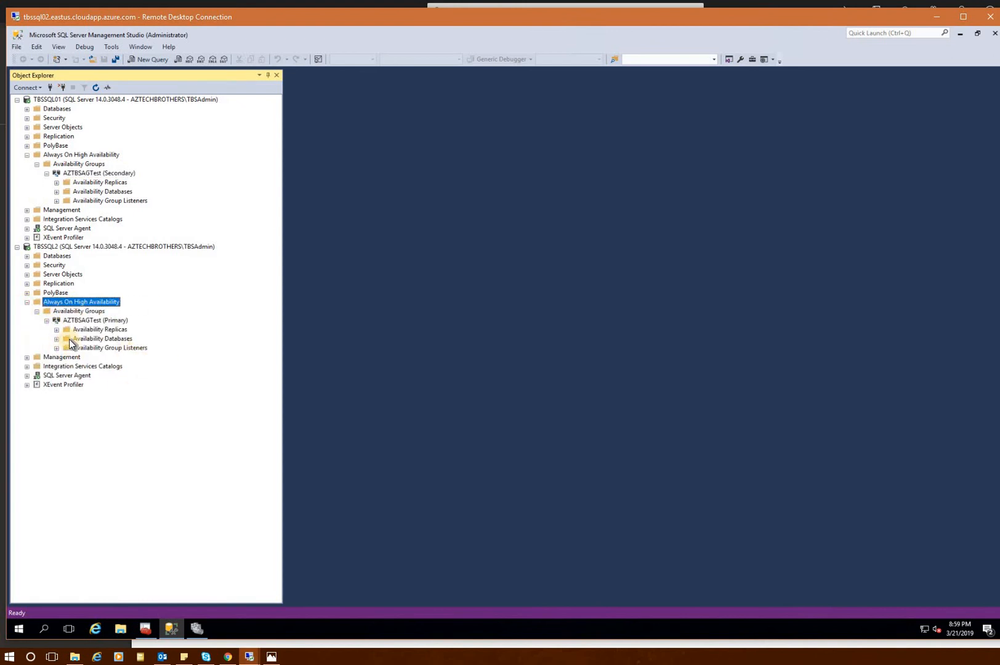
click(56, 348)
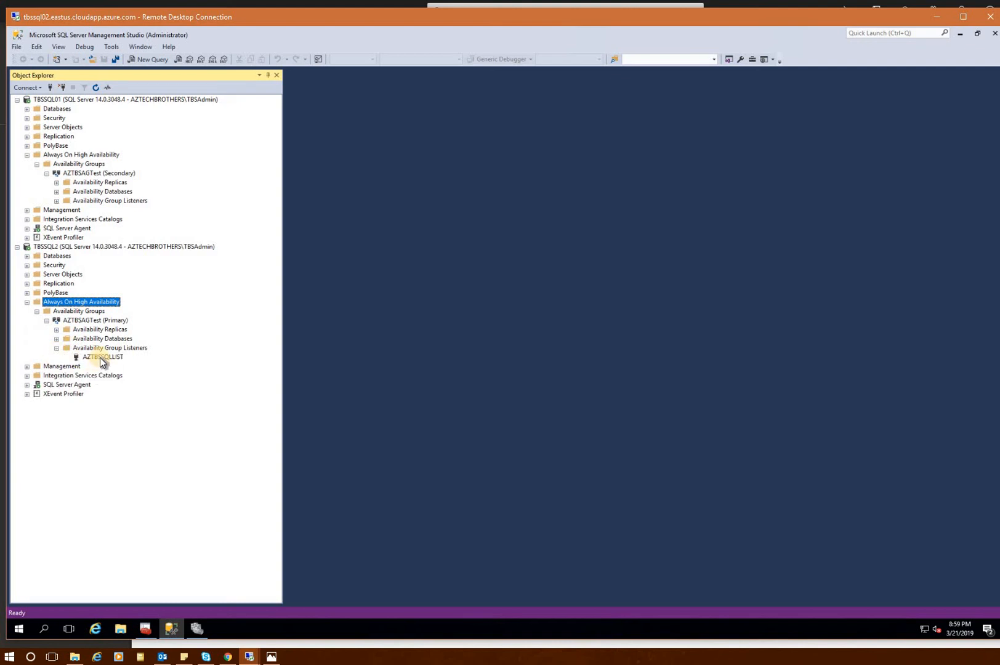
click(102, 357)
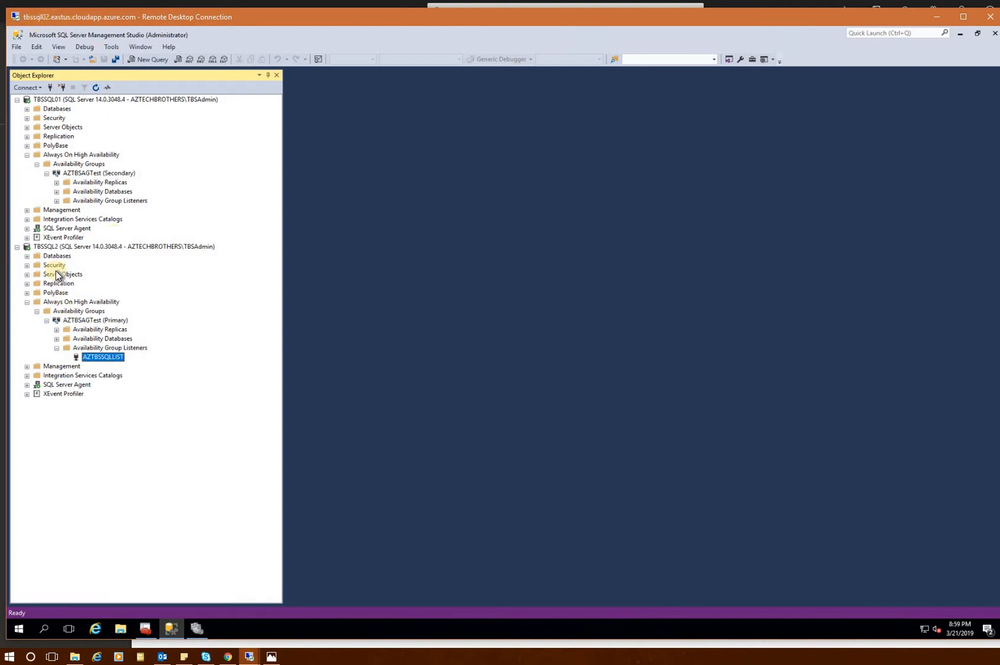
Connect Object Explorer to the availability group listener AZTBSSQLLIST with Windows Authentication
click(47, 249)
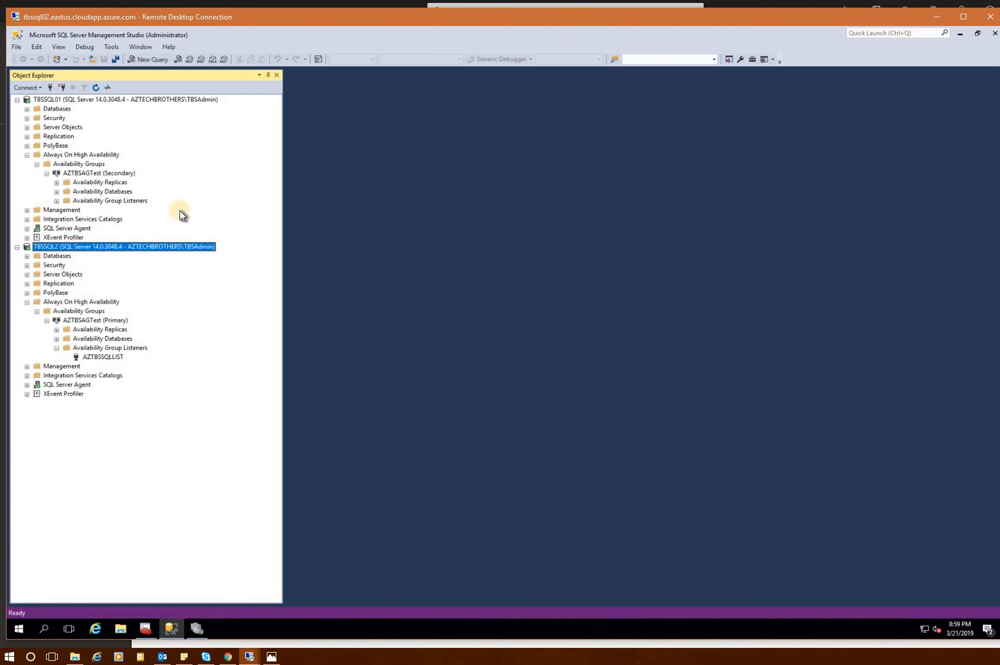
click(39, 91)
click(67, 99)
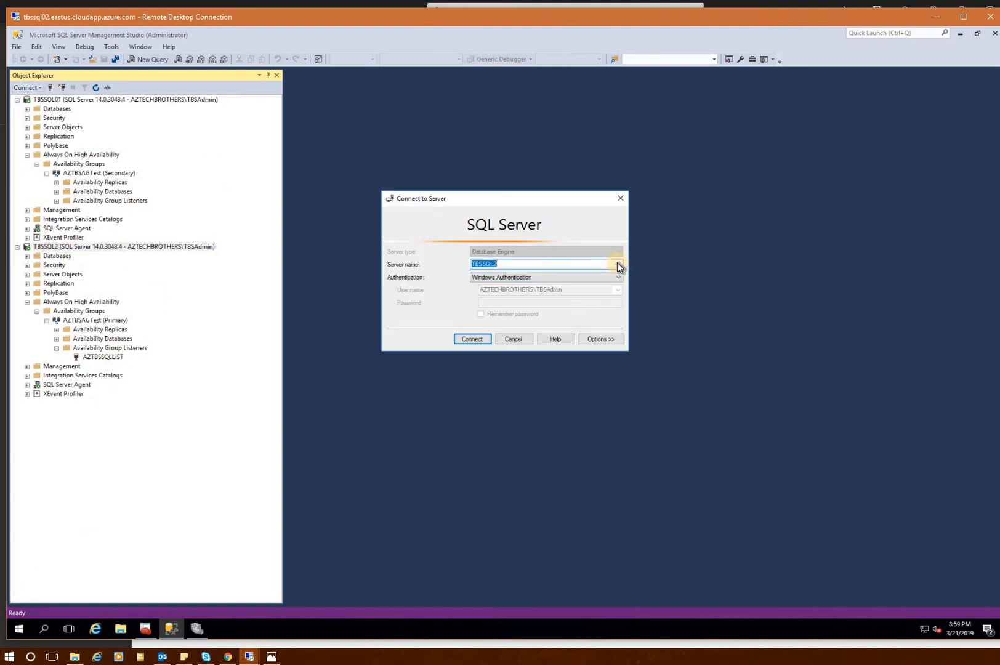
click(617, 265)
click(491, 287)
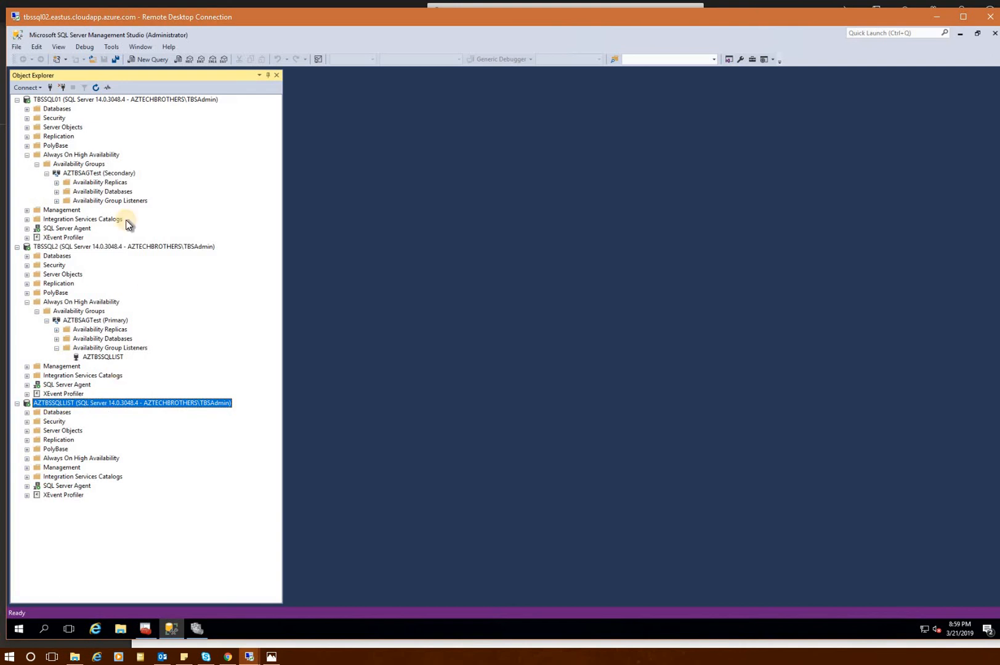
Switch to the tbssql01 remote session, close the Update_Cluster_LoadBalancer script in Notepad, and disconnect TBSSQL01 and TBSSQL2 in Management Studio
click(251, 657)
click(209, 570)
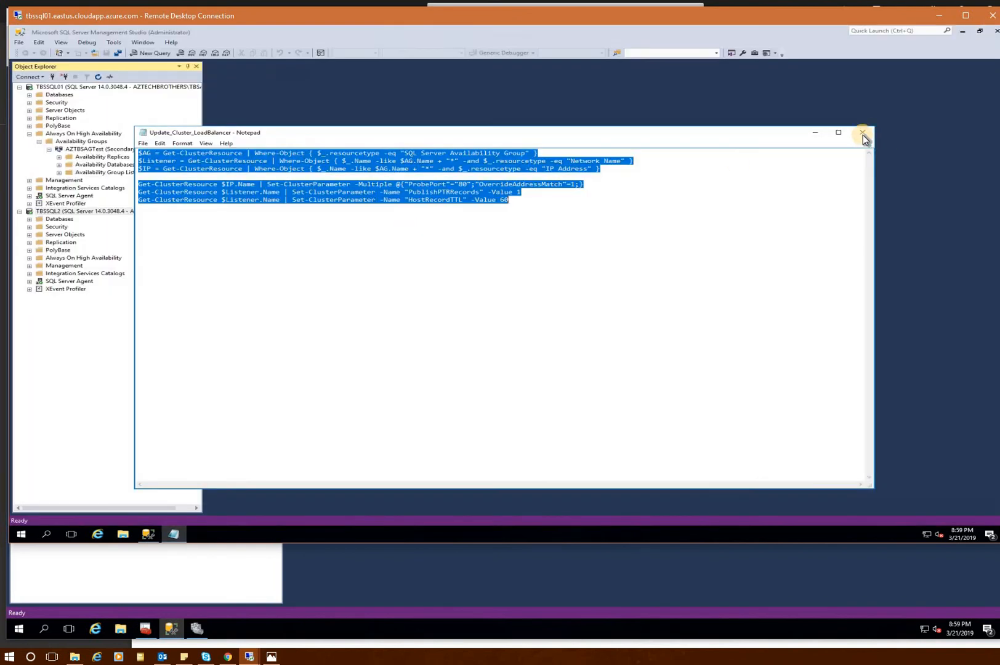
click(863, 135)
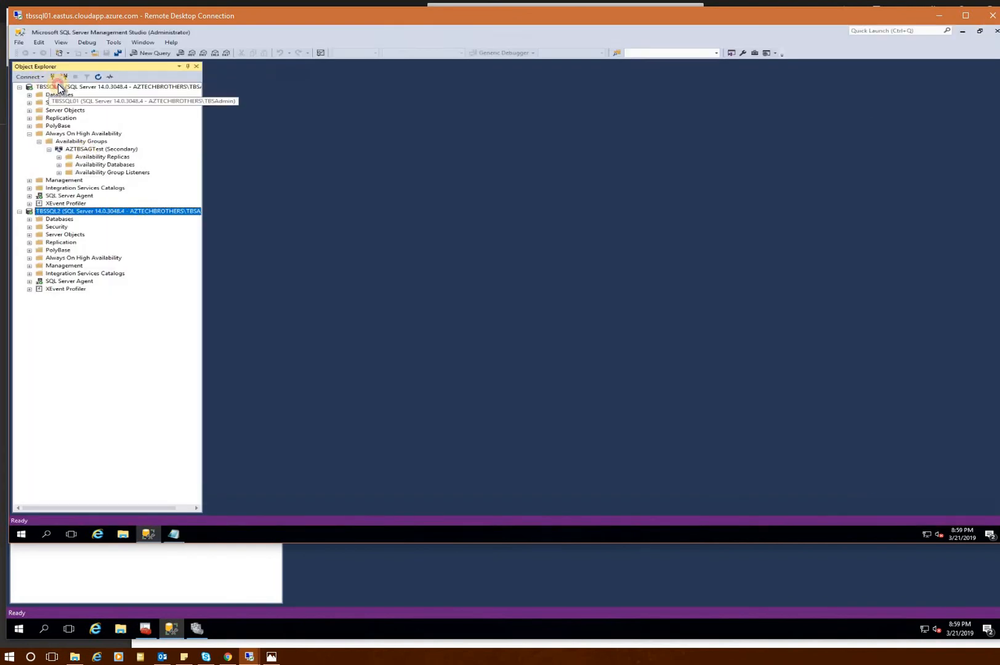
click(57, 85)
click(65, 78)
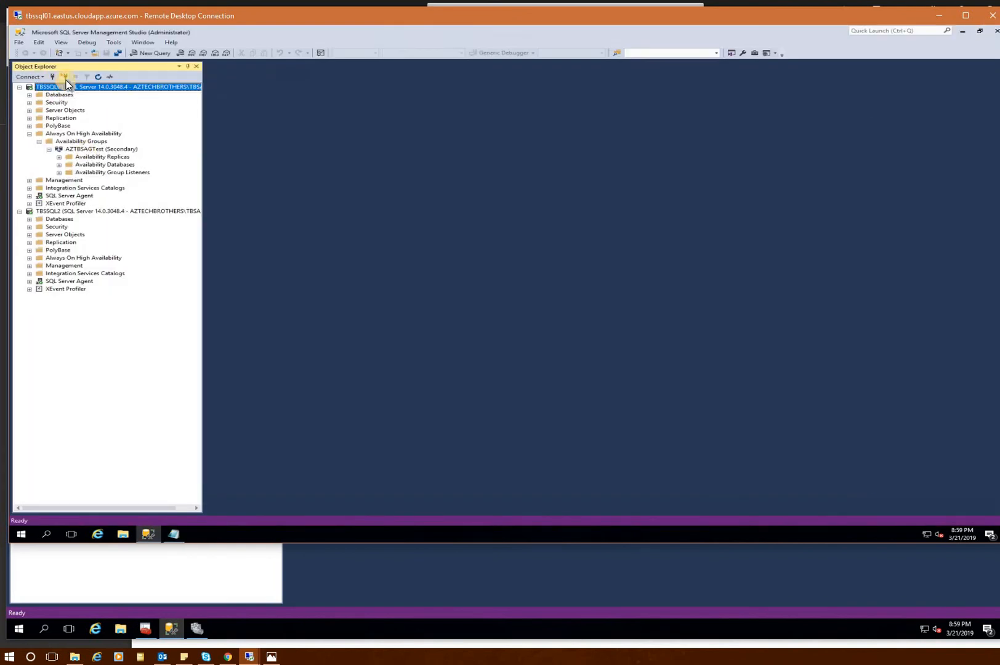
click(64, 77)
Connect Object Explorer in the tbssql01 session to the listener AZTBSSQLLIST with Windows Authentication
click(32, 77)
click(36, 88)
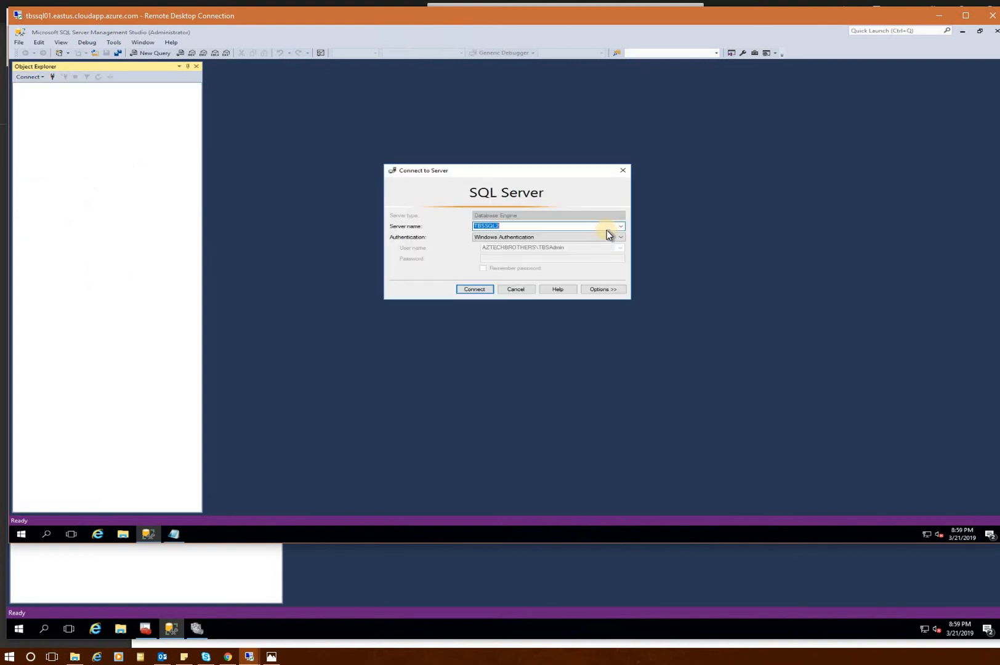
click(622, 227)
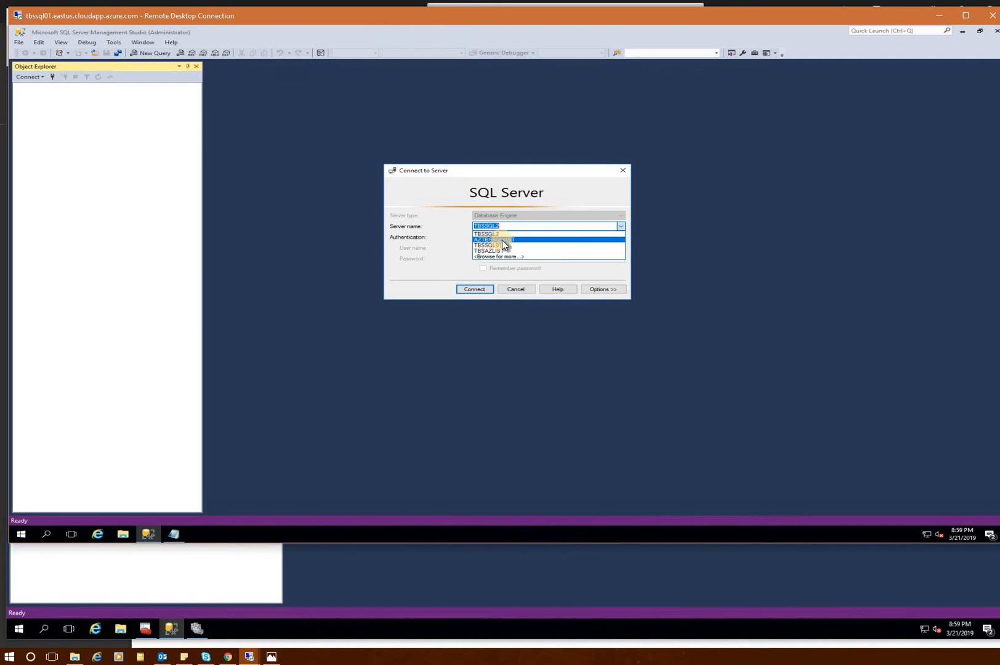
click(505, 241)
click(474, 290)
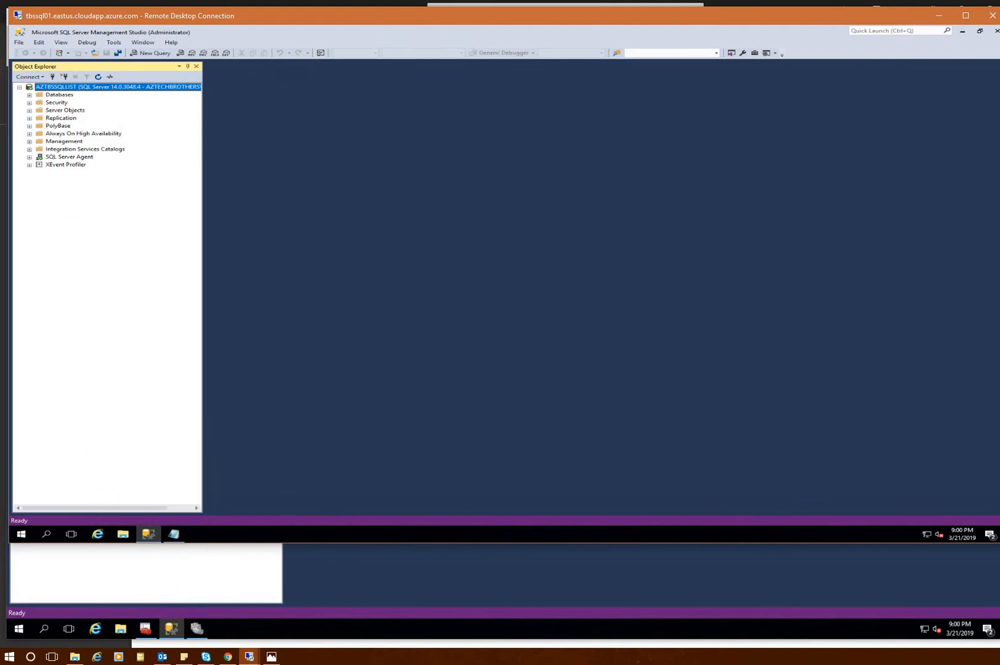
Switch to the tbssql02 remote session and start a failover of AZTBSAGTest on TBSSQL2, choosing TBSSQL01 as the new primary replica
click(939, 15)
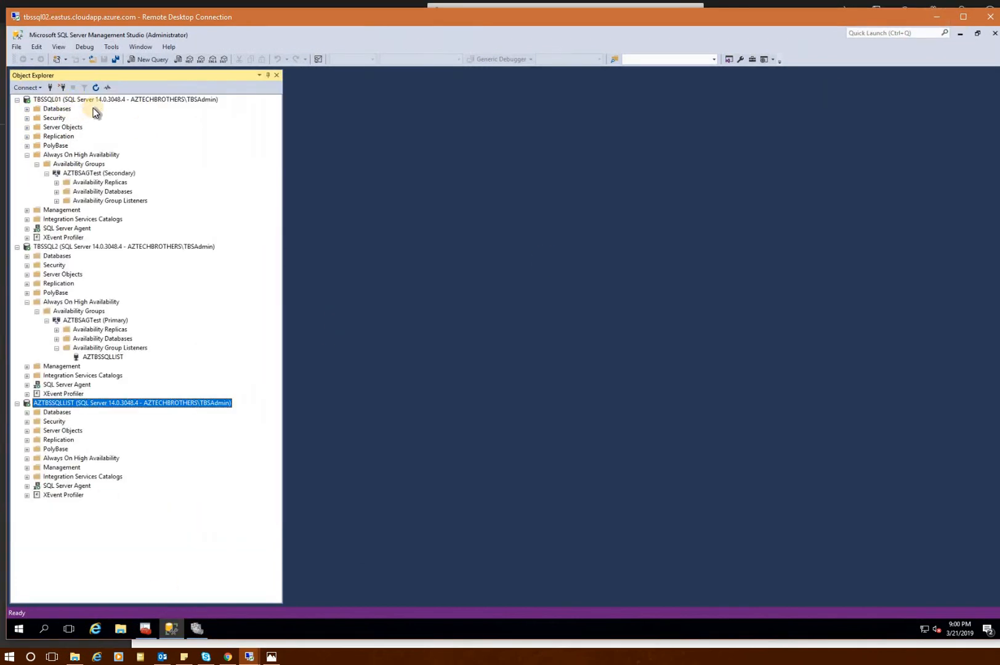
click(79, 100)
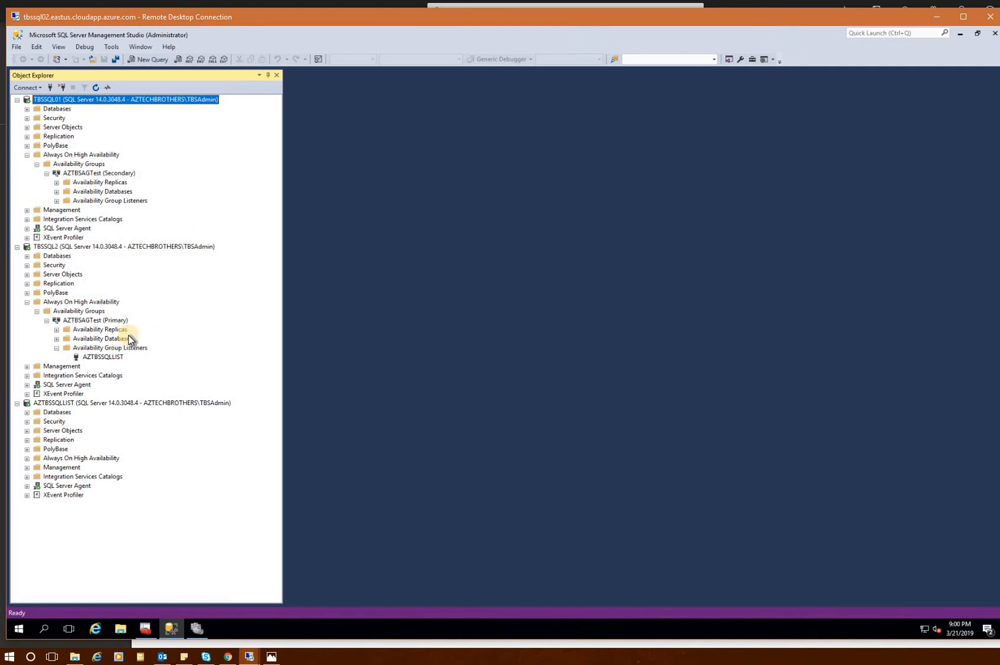
right_click(99, 324)
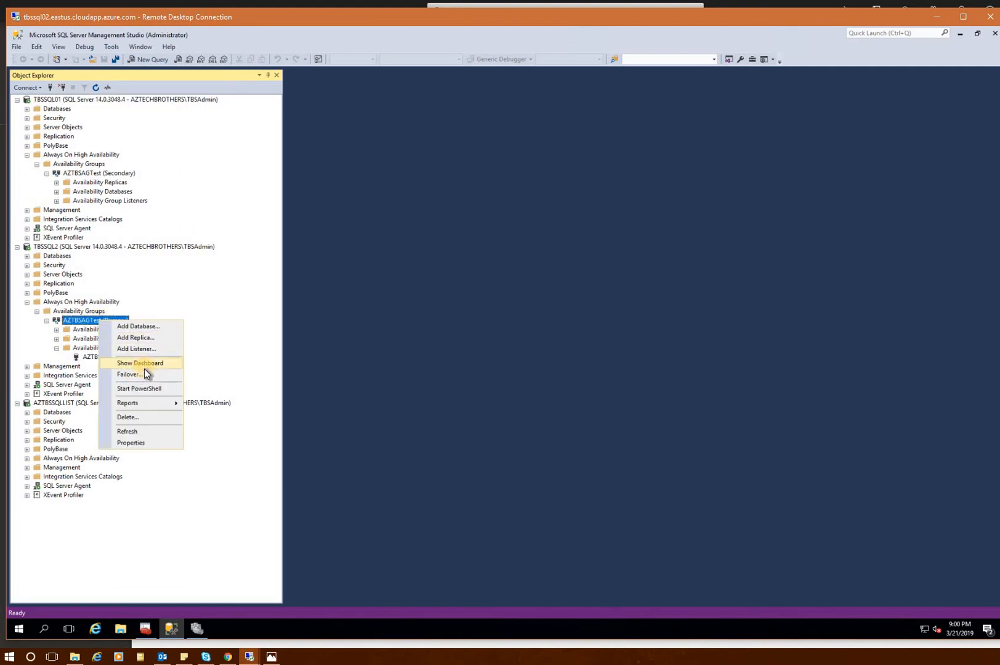
click(657, 187)
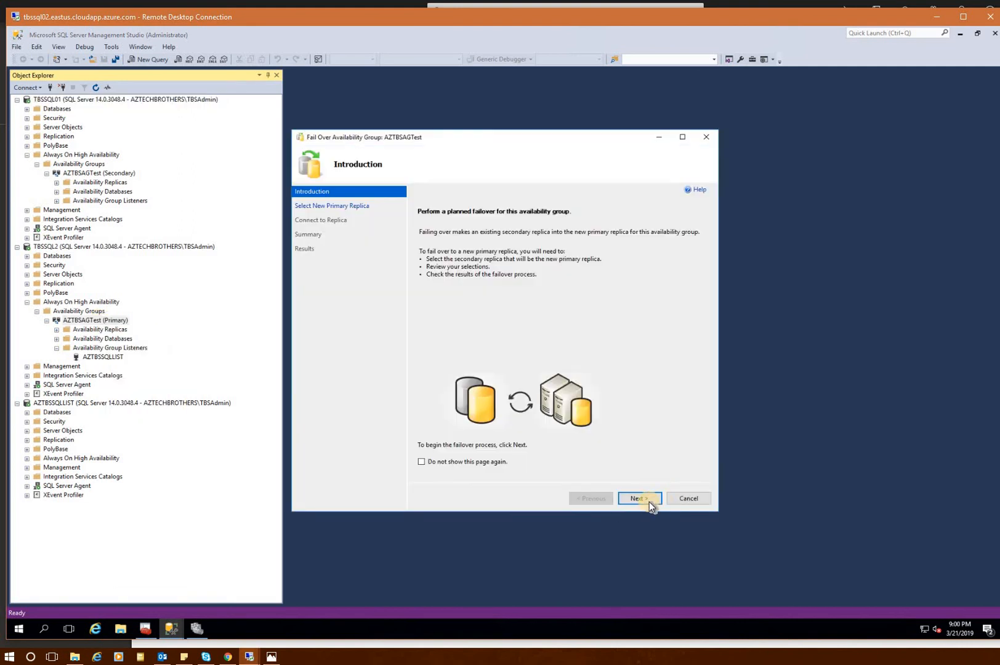
click(649, 502)
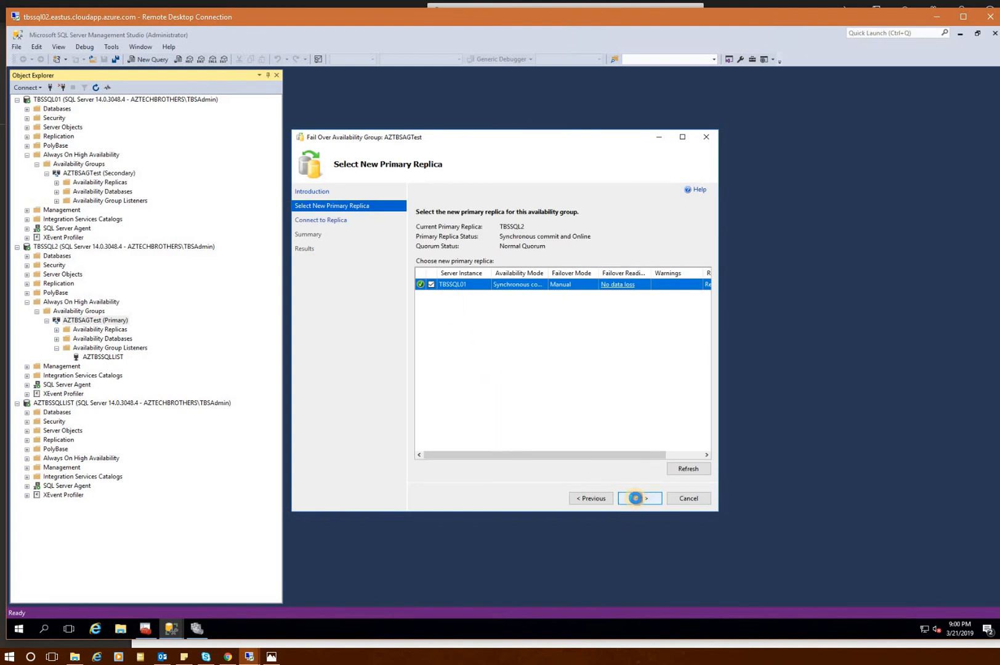
click(635, 498)
Connect to replica TBSSQL01 with Windows Authentication, run the failover of AZTBSAGTest, and close the wizard
click(692, 256)
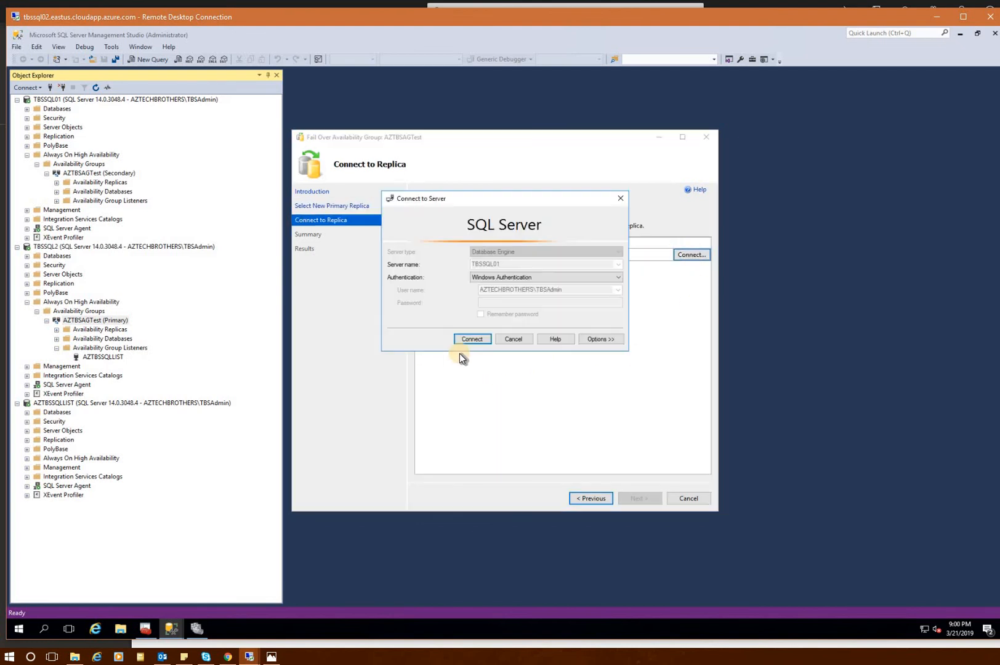
click(472, 339)
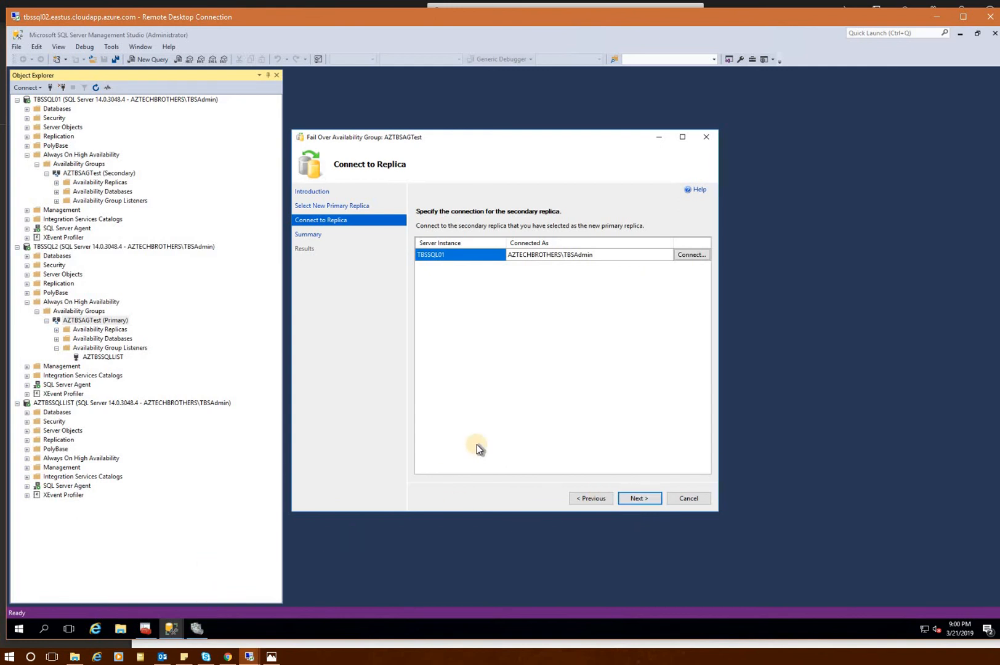
click(643, 499)
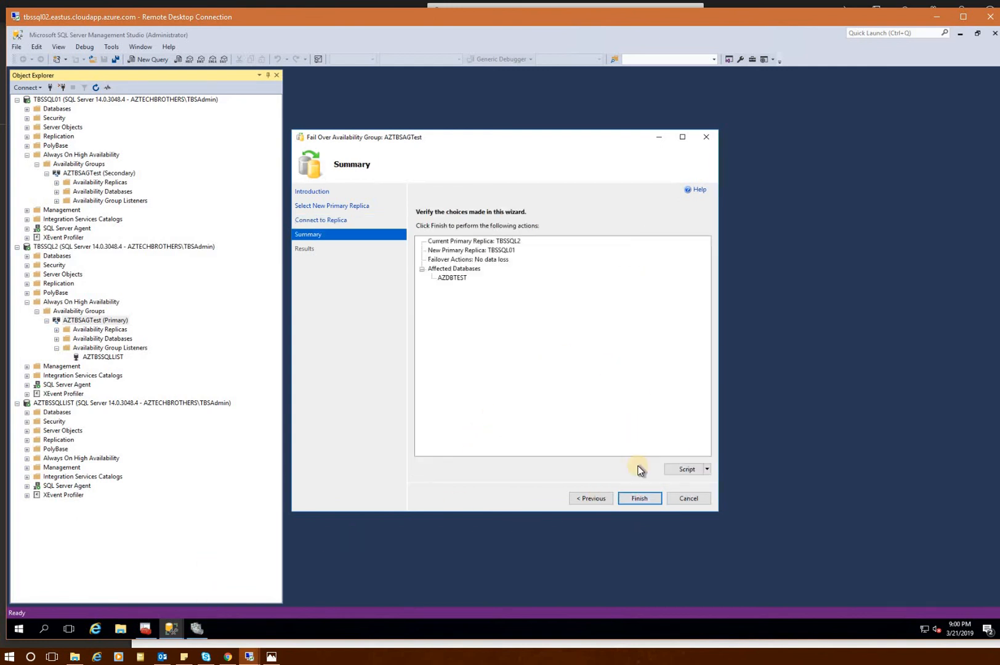
click(635, 497)
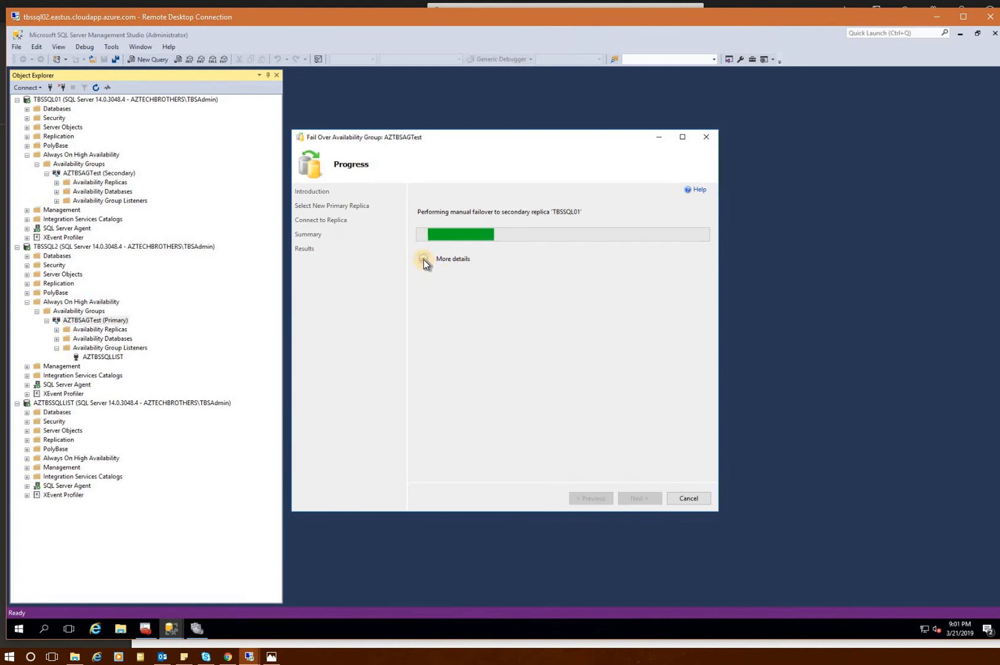
click(424, 261)
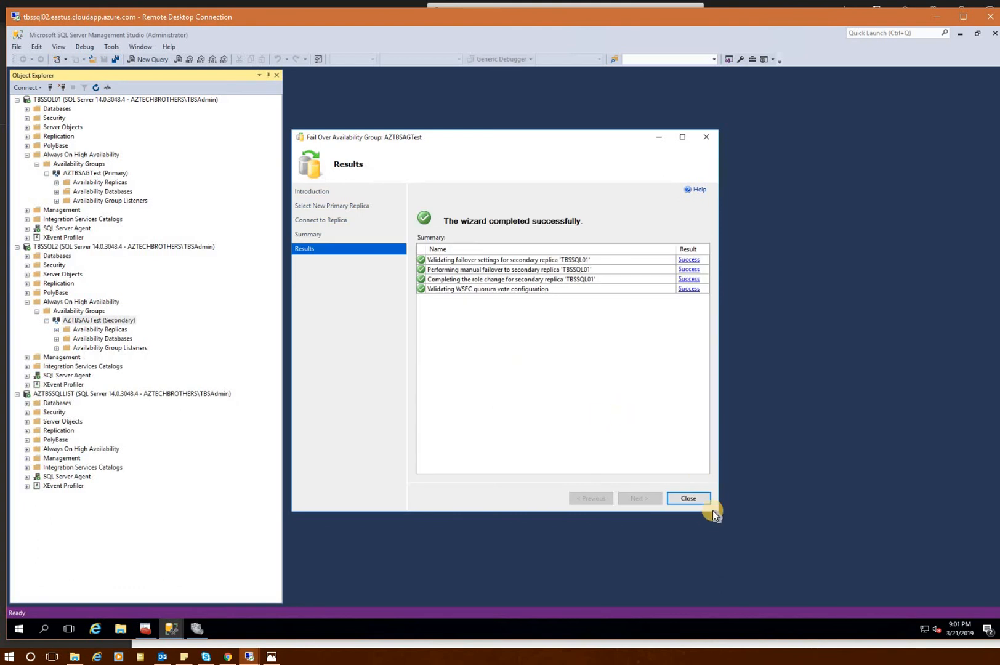
click(690, 499)
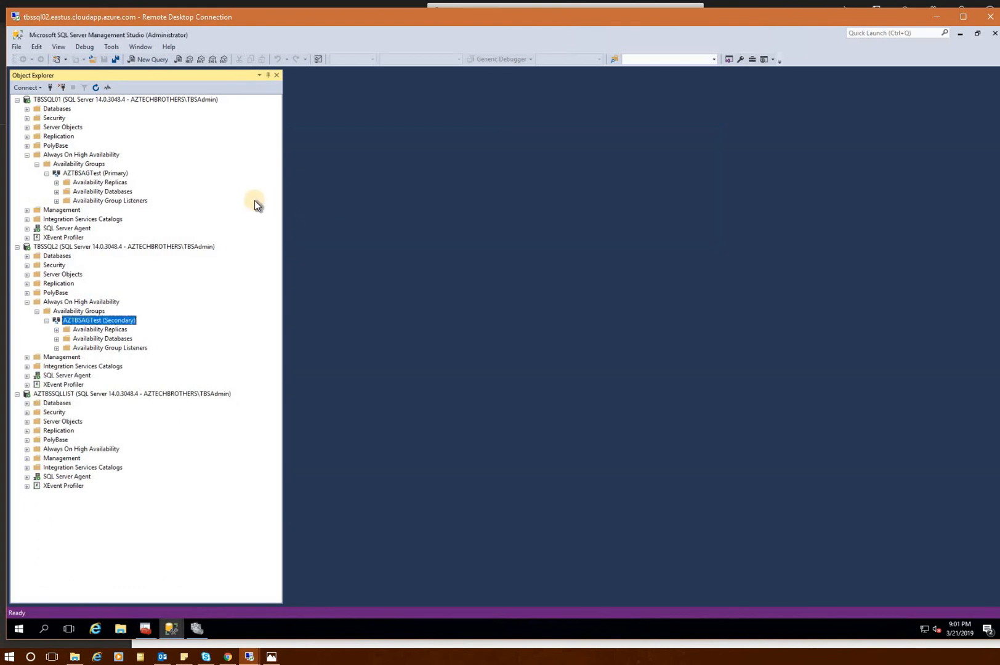
Disconnect the listener AZTBSSQLLIST from Object Explorer in the tbssql02 session
right_click(105, 322)
click(130, 395)
click(101, 394)
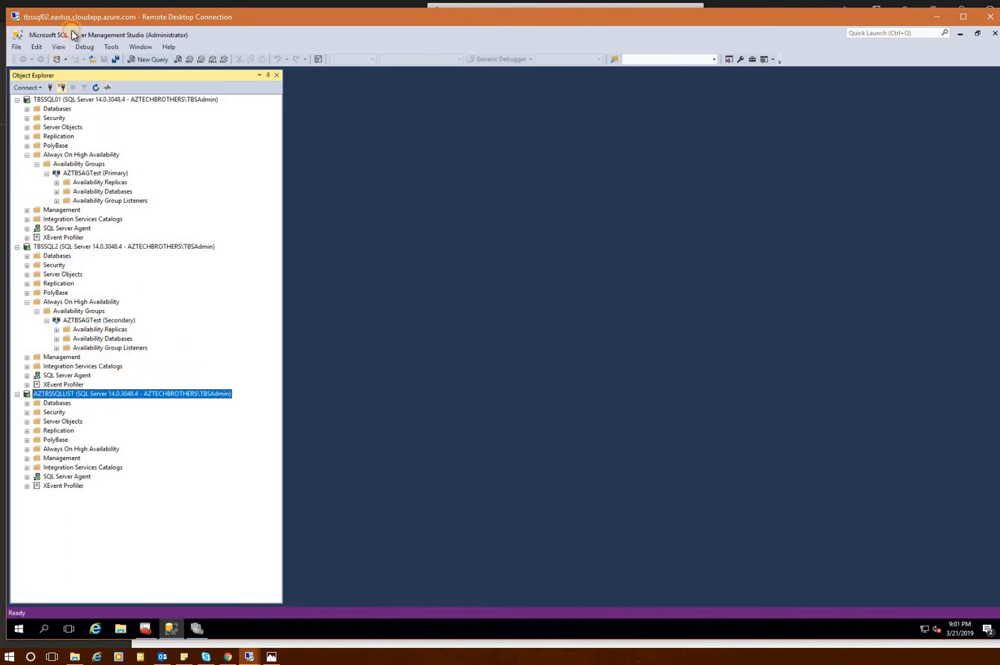
click(62, 88)
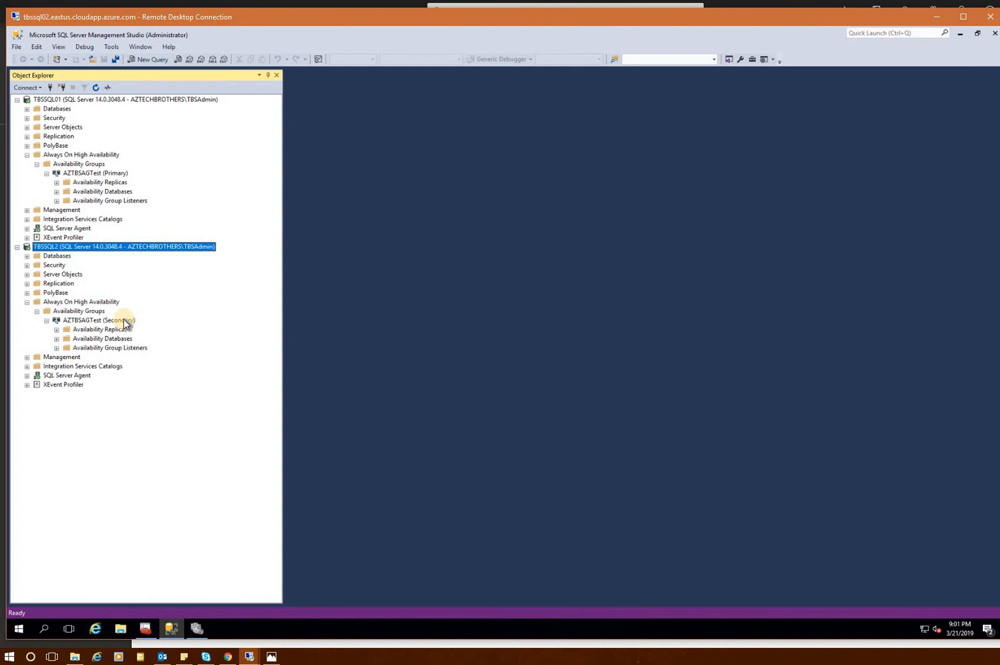
Reconnect Object Explorer in the tbssql02 session to the listener AZTBSSQLLIST with Windows Authentication
click(27, 87)
click(39, 100)
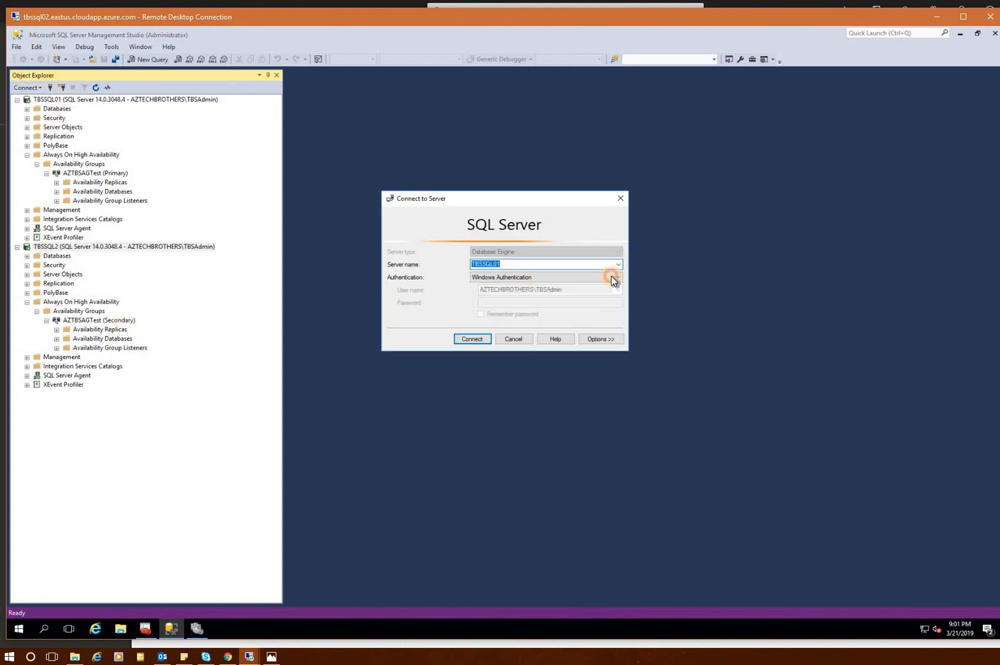
click(619, 264)
click(522, 279)
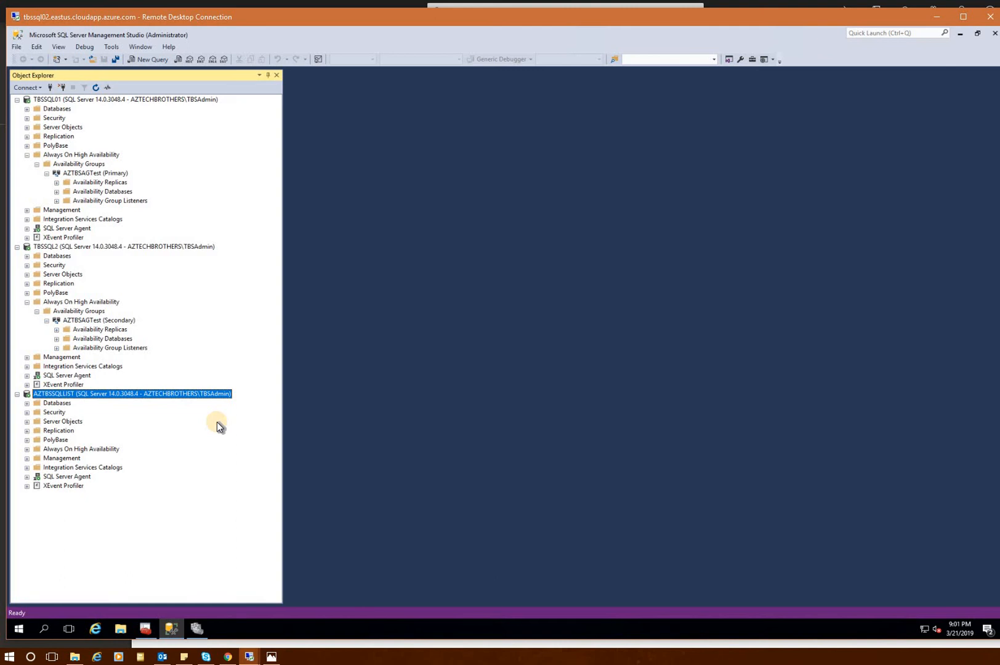
click(409, 654)
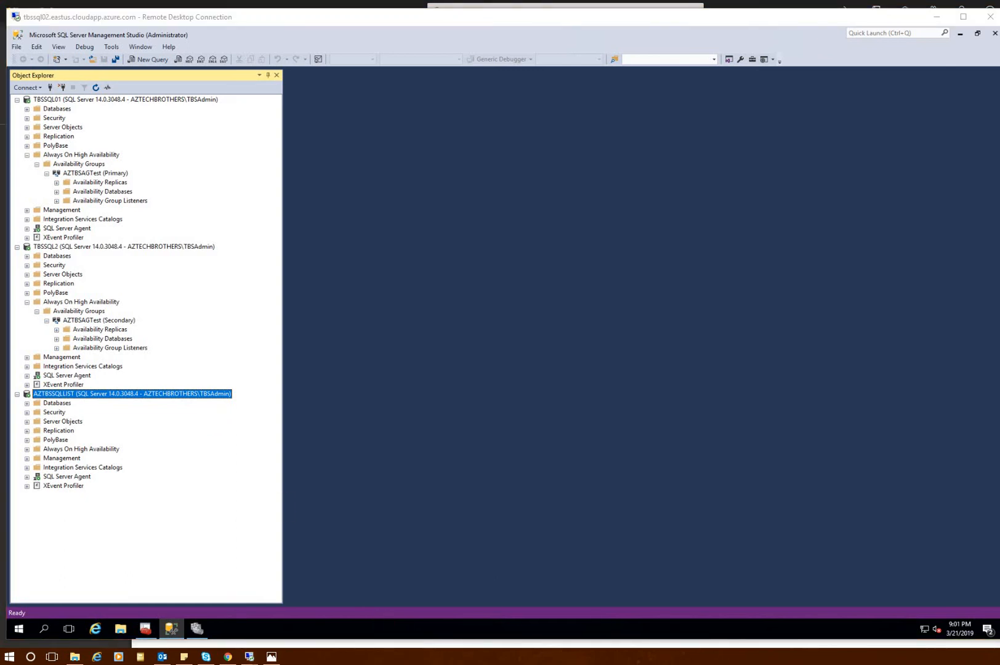